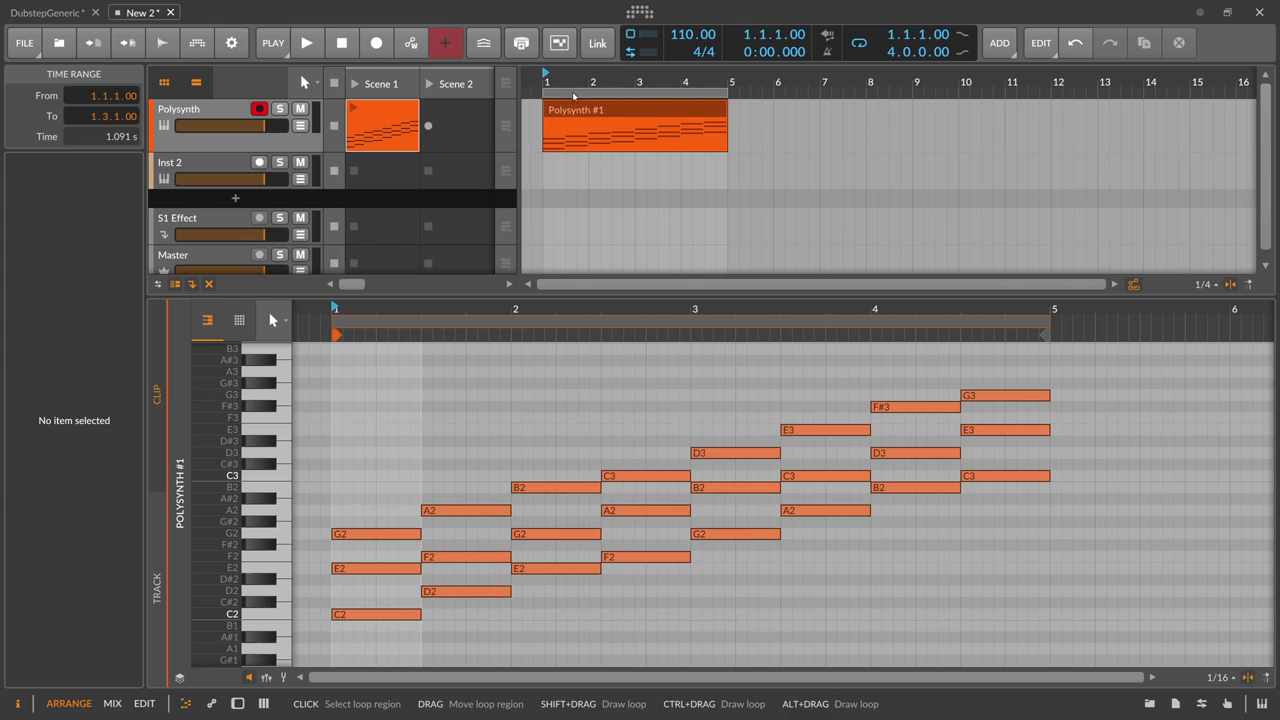
- Play the Polysynth #1 clip from bar 1 to hear its rising chords and stop playback before bar 5
scroll(352, 497, down, 3)
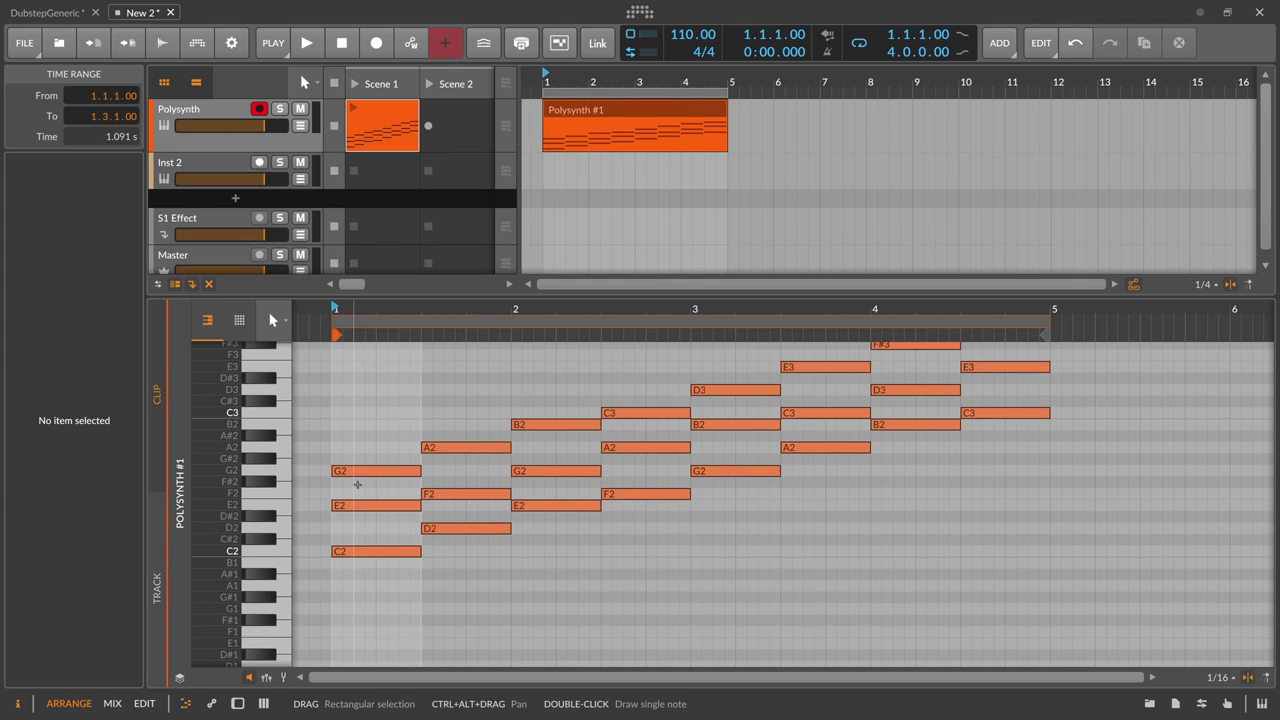
scroll(362, 480, up, 3)
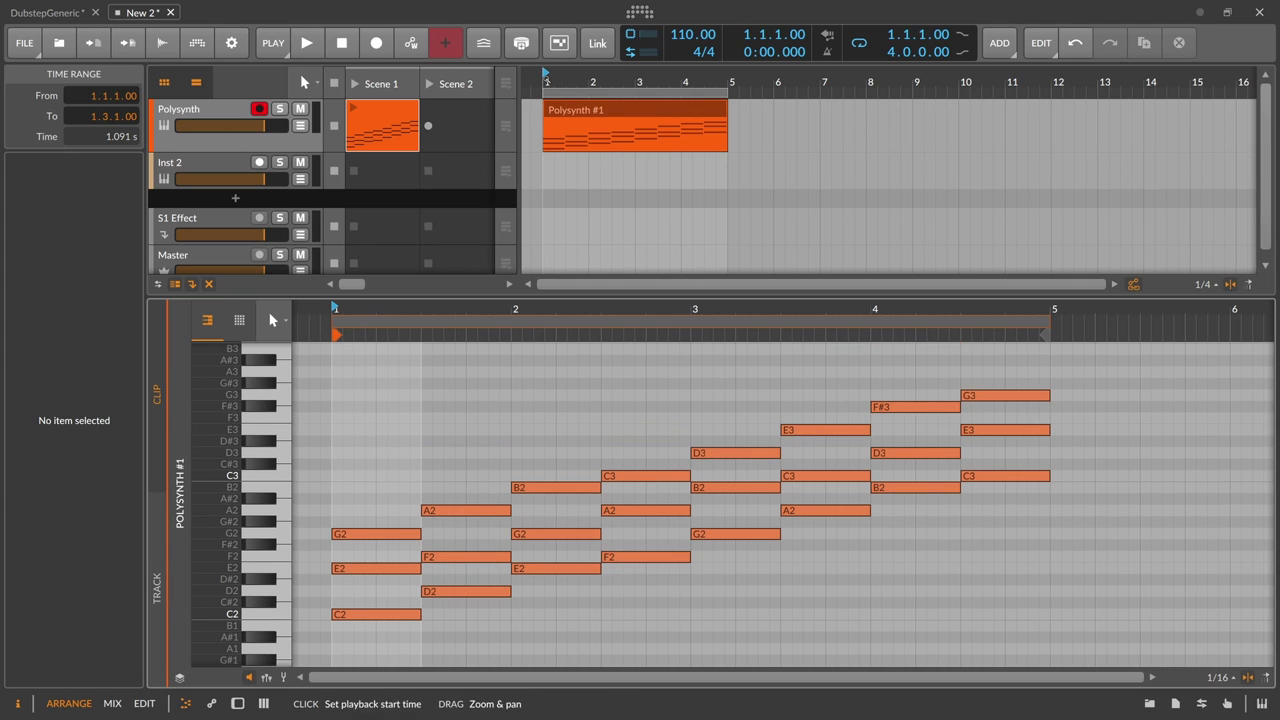
key(space)
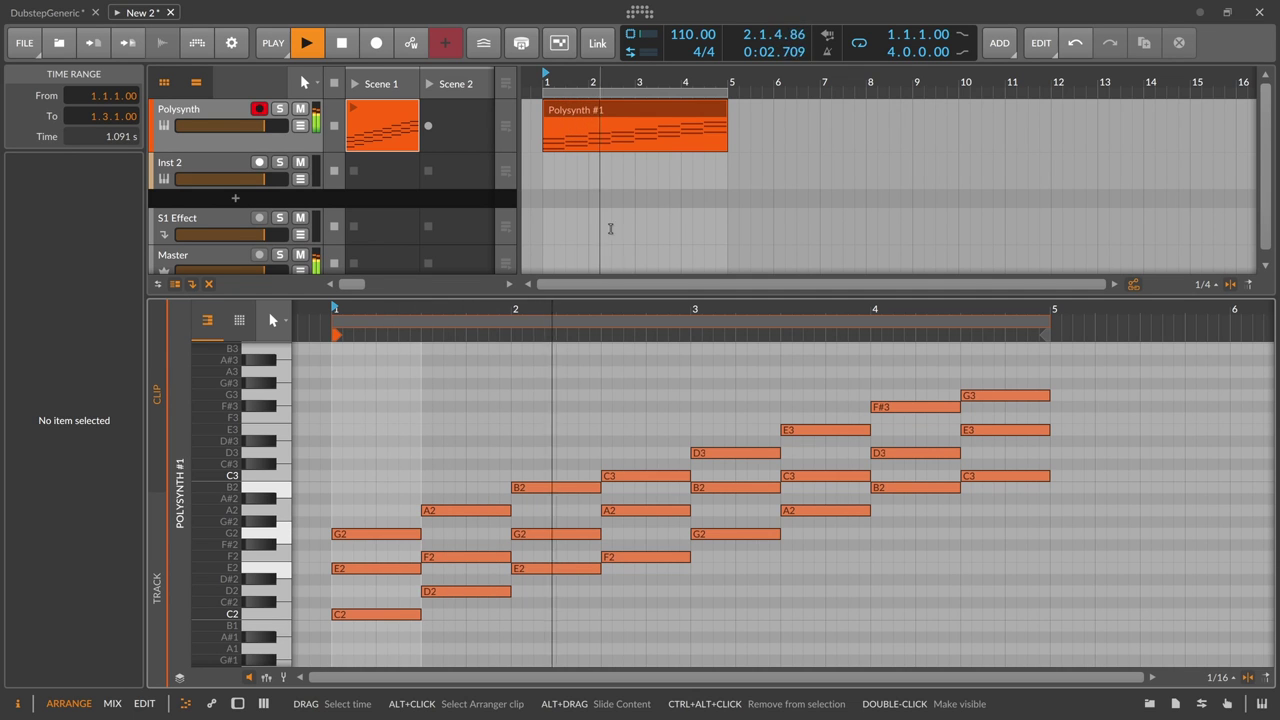
drag(628, 331, 604, 358)
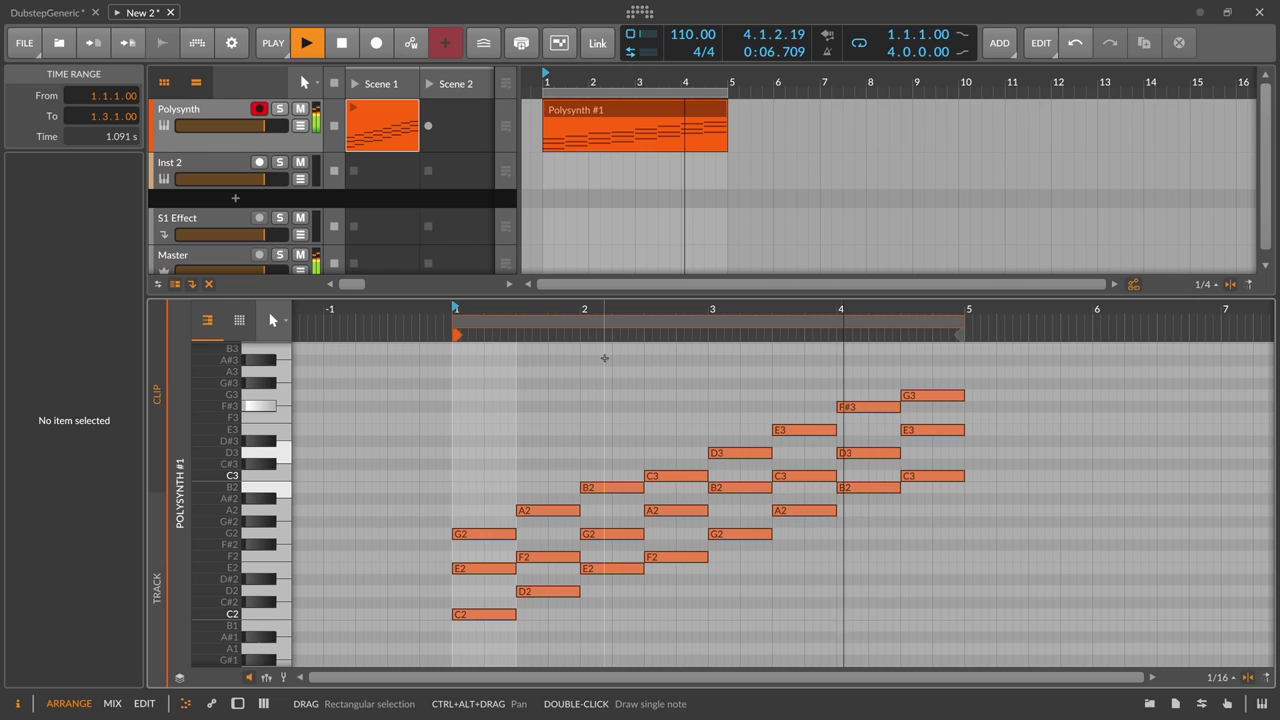
key(space)
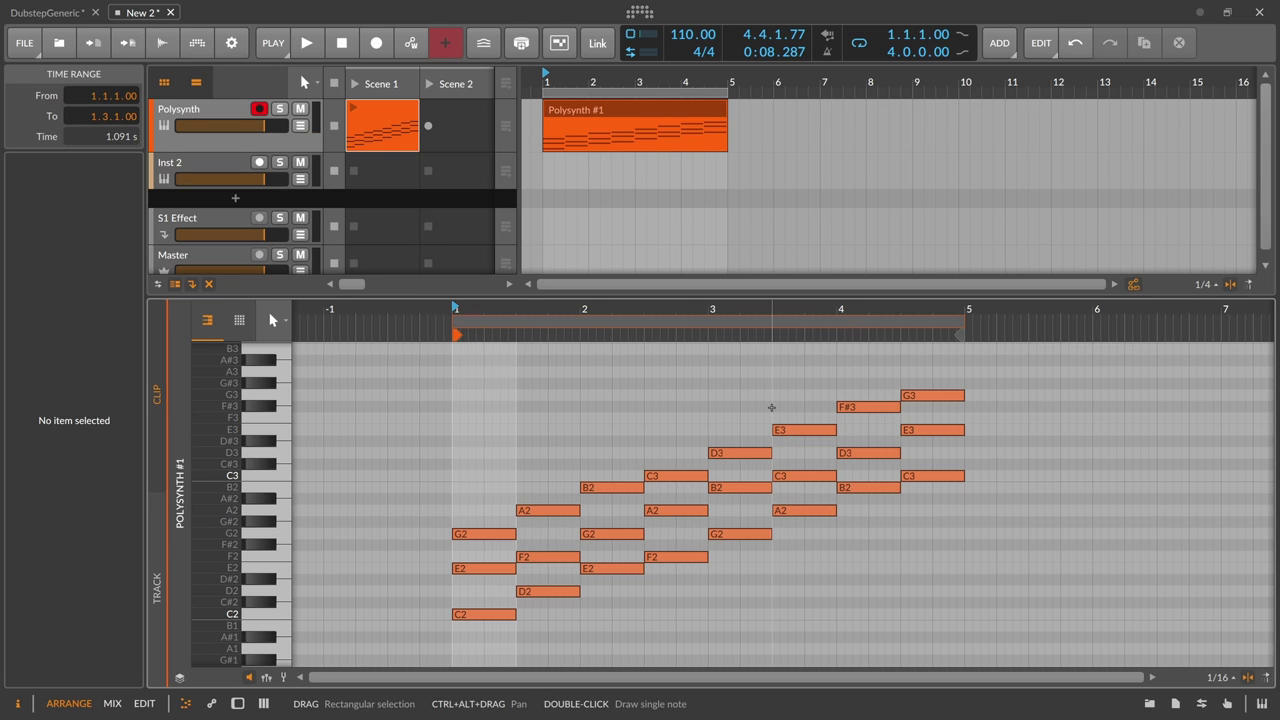
- Try shifting the D3 note at bar 3 down an octave and the F2 note at 2.3 up an octave, returning each one
click(728, 452)
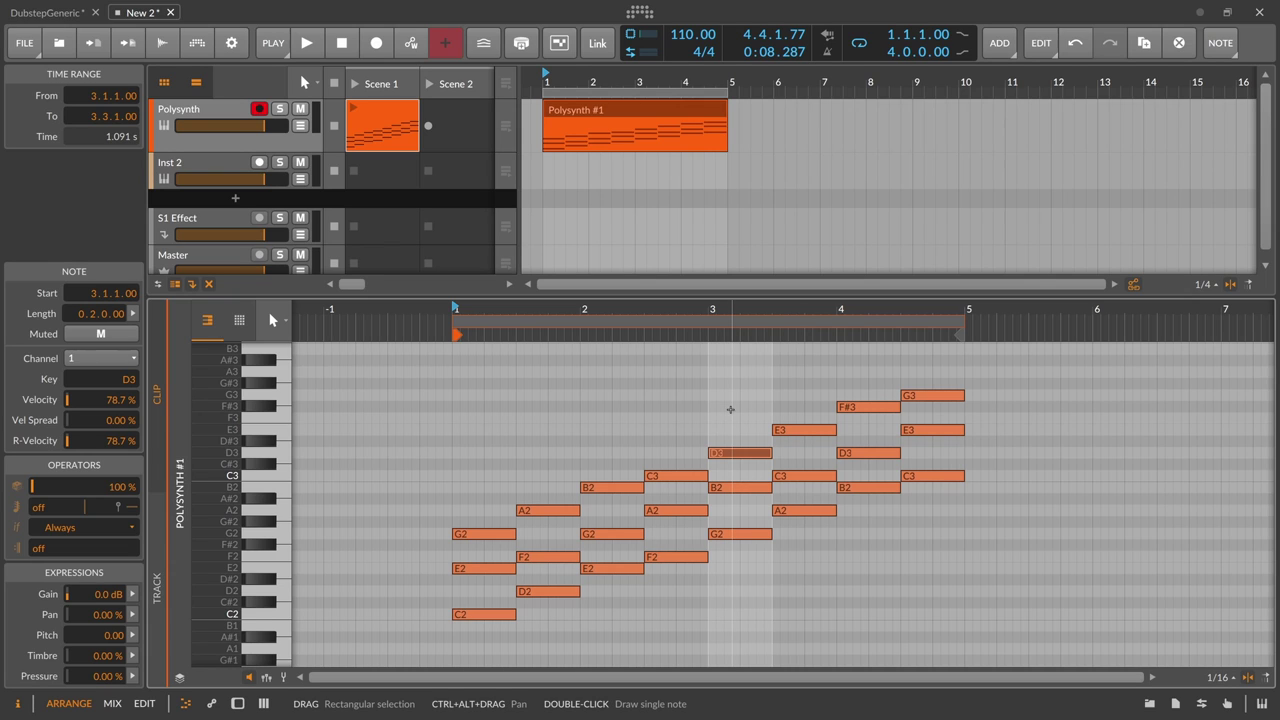
key(shift+Down)
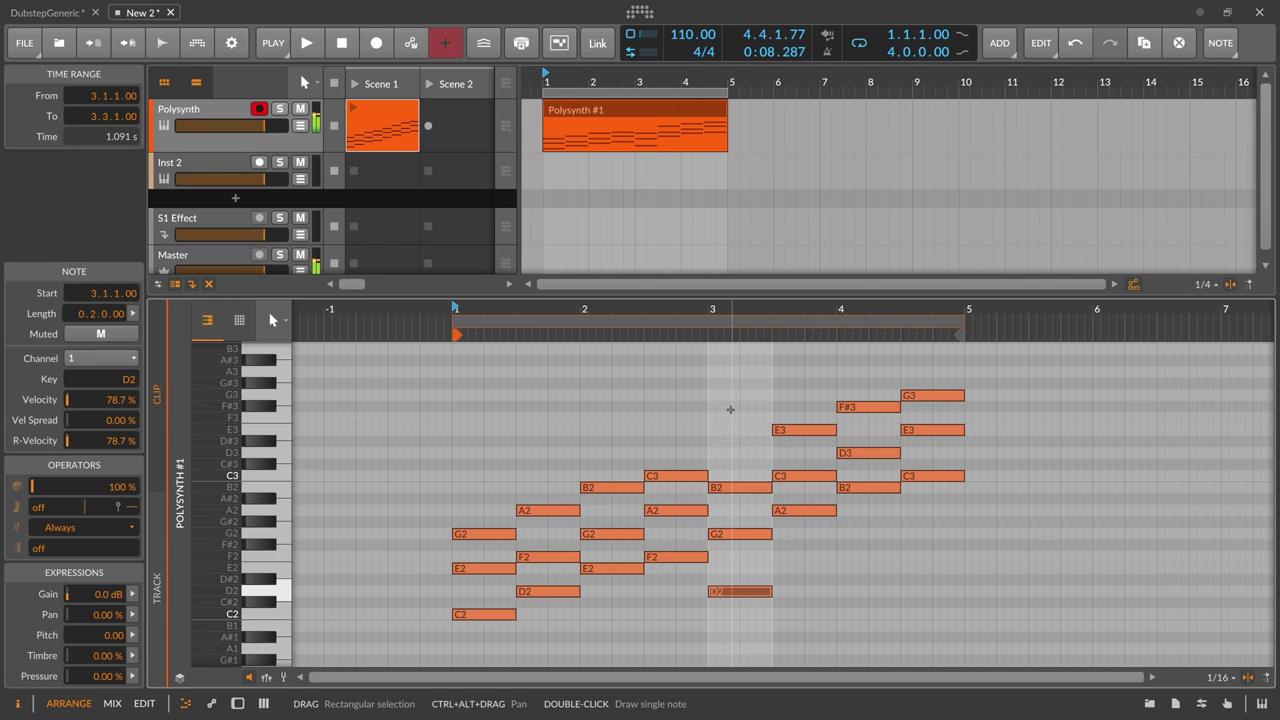
key(shift+Up)
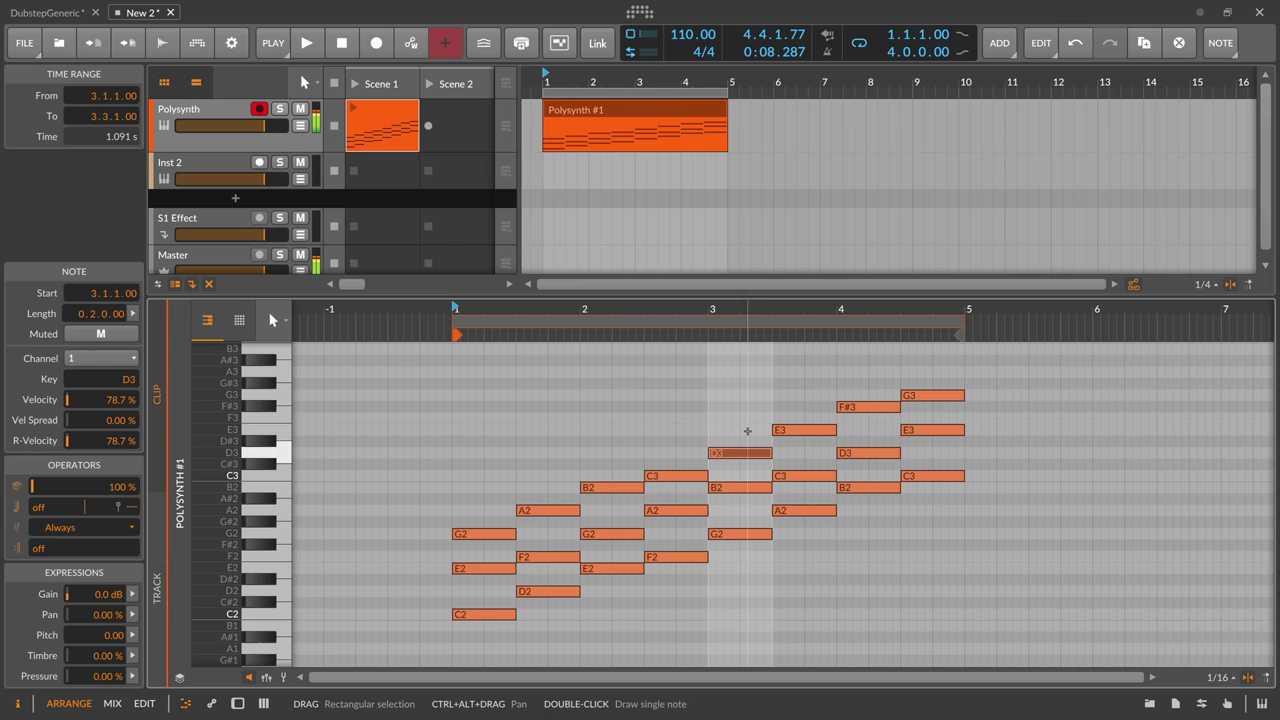
click(690, 556)
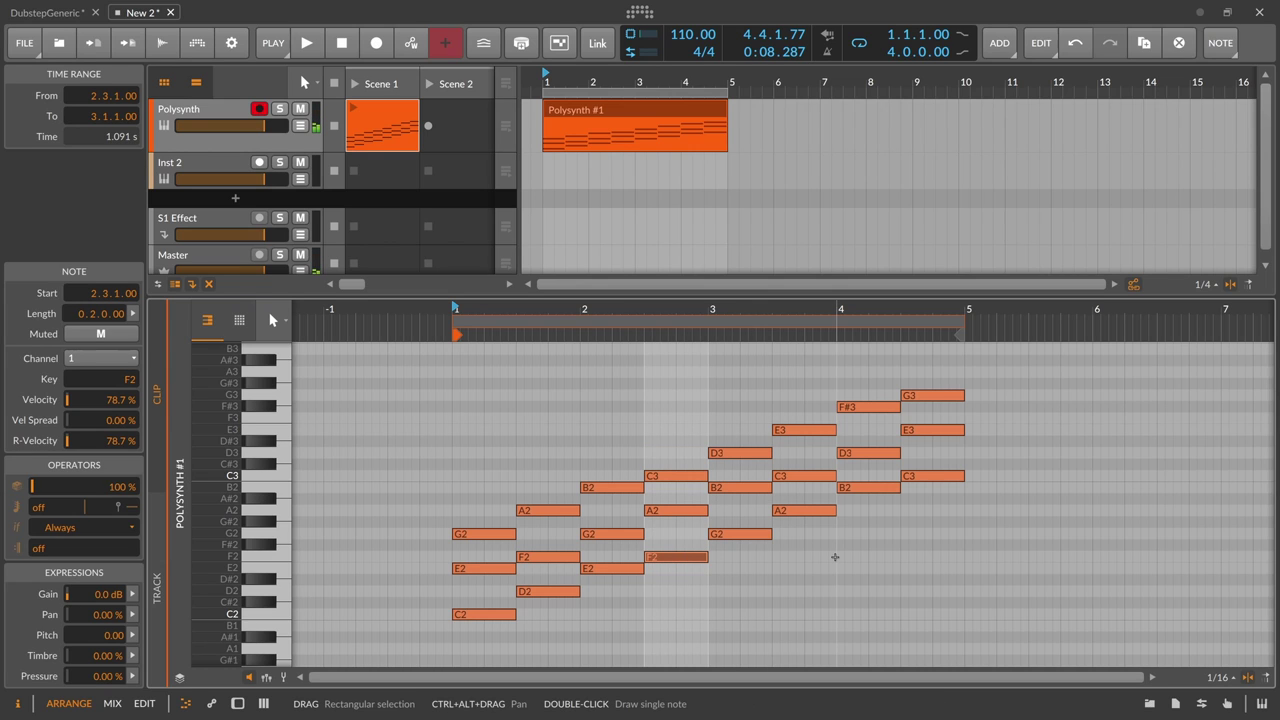
key(shift+Up)
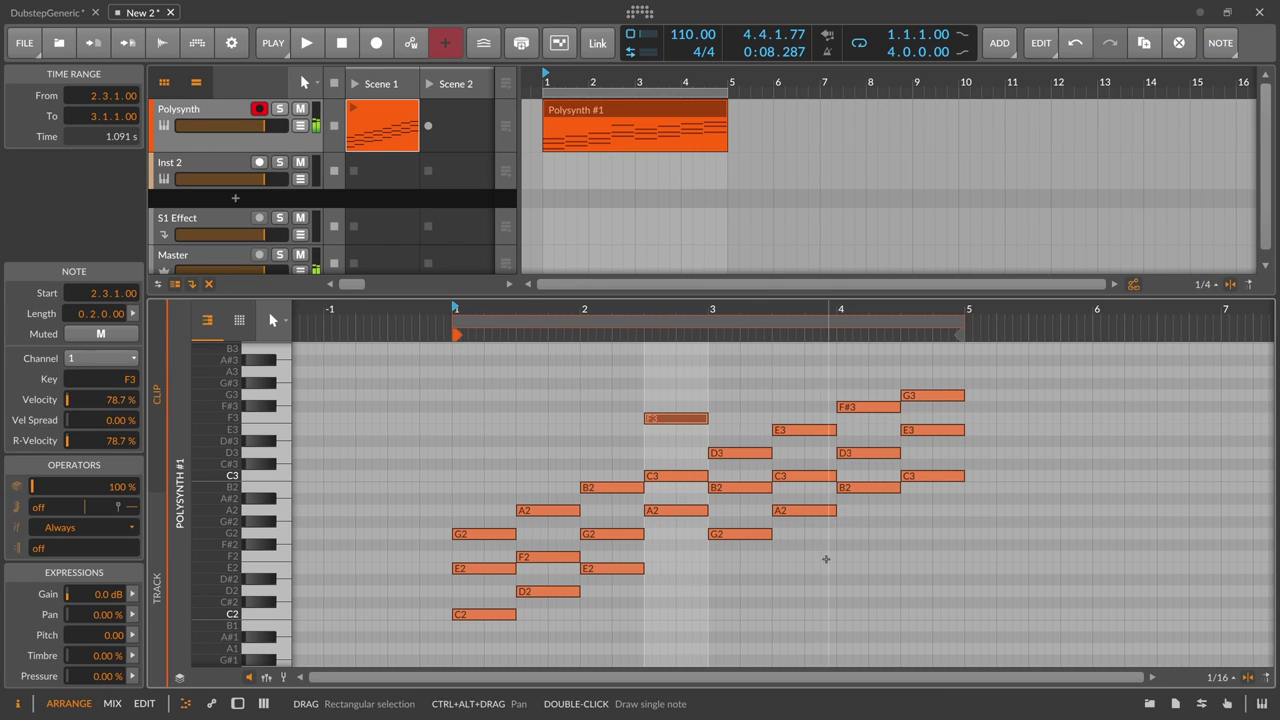
key(shift+Down)
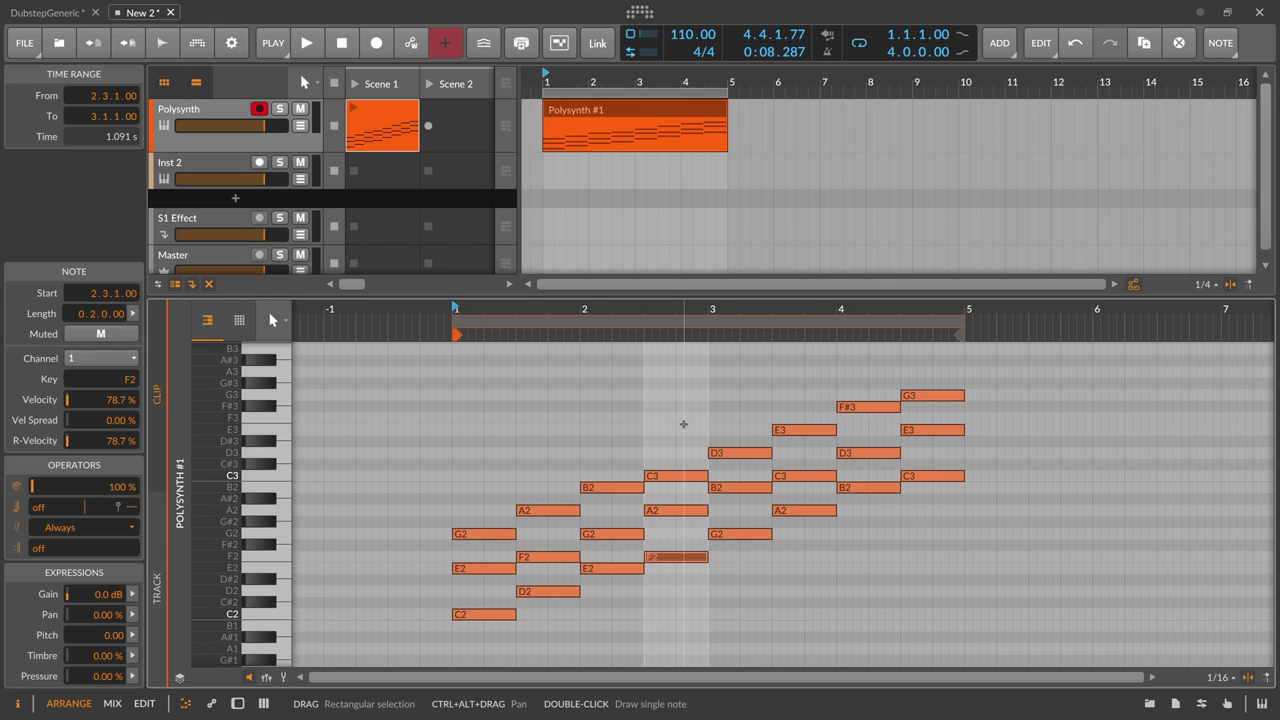
- Disarm the Polysynth track, arm Inst 2 for recording, and show the settings of Polysynth's Note Wrap device
click(259, 108)
click(259, 162)
key(d)
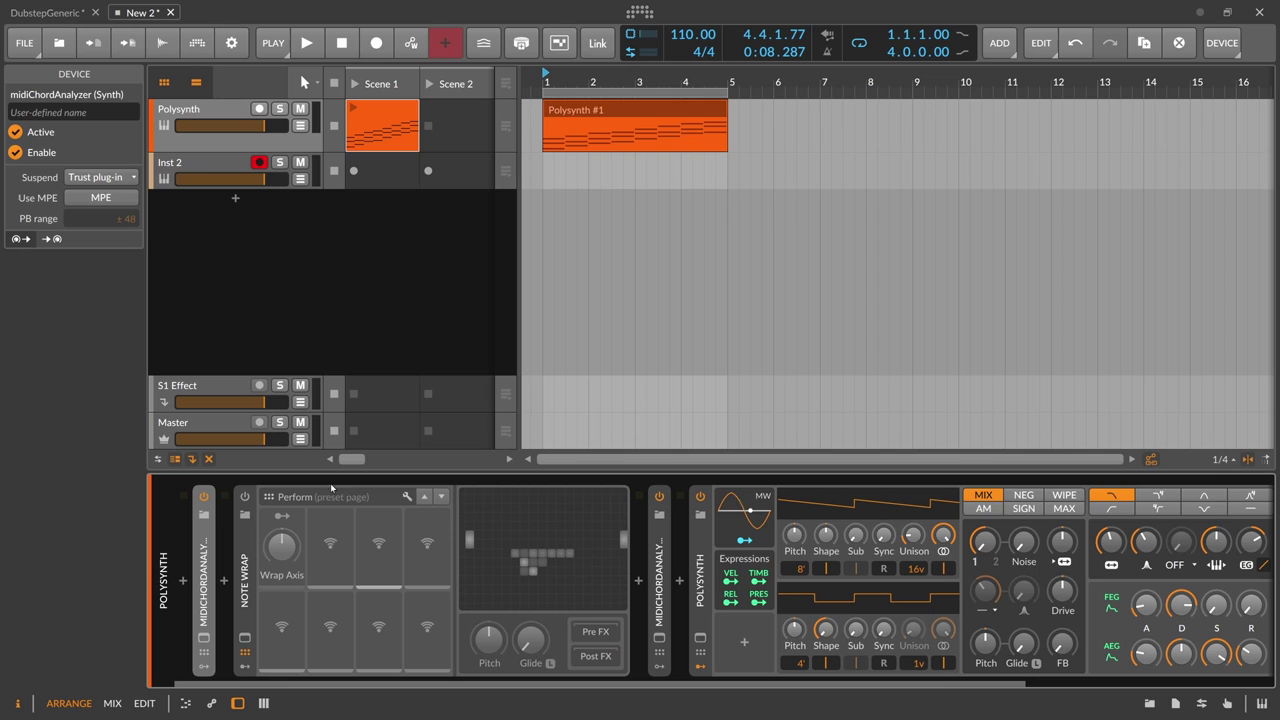
click(244, 577)
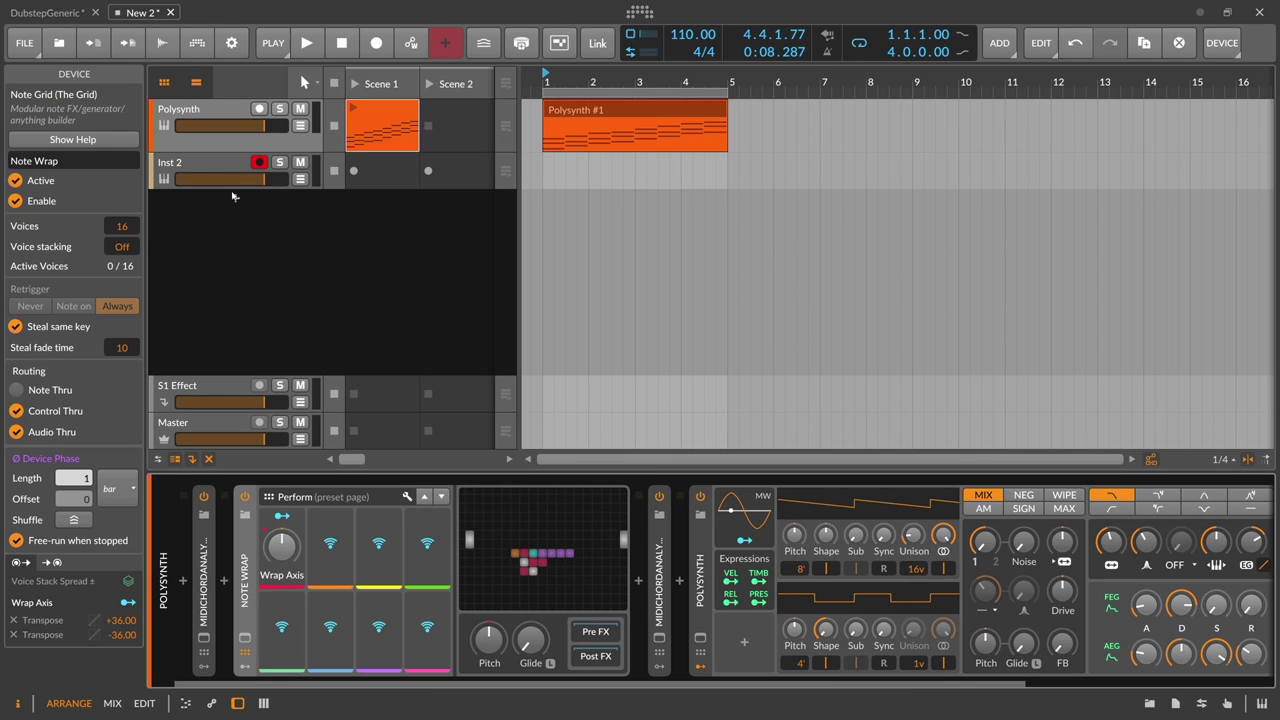
- Record Note Wrap's output as a four-bar clip on the Inst 2 track, watching the incoming notes in the note editor
click(219, 167)
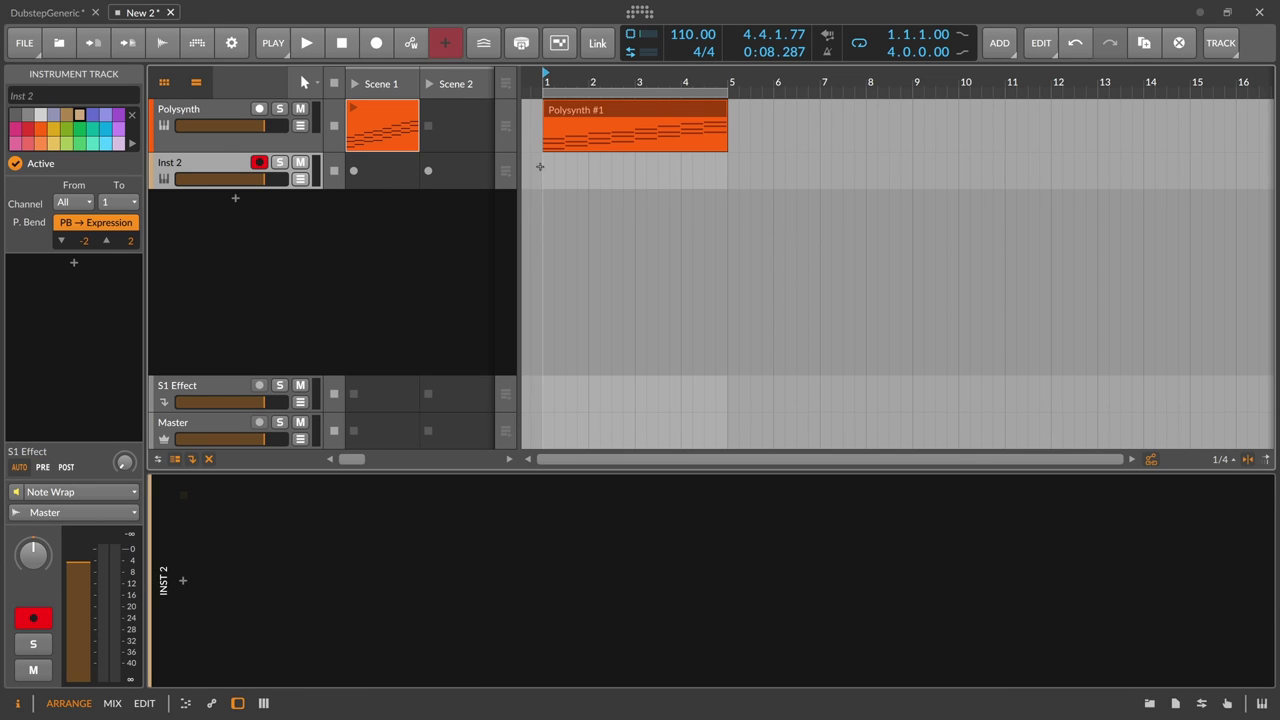
click(370, 52)
double_click(556, 170)
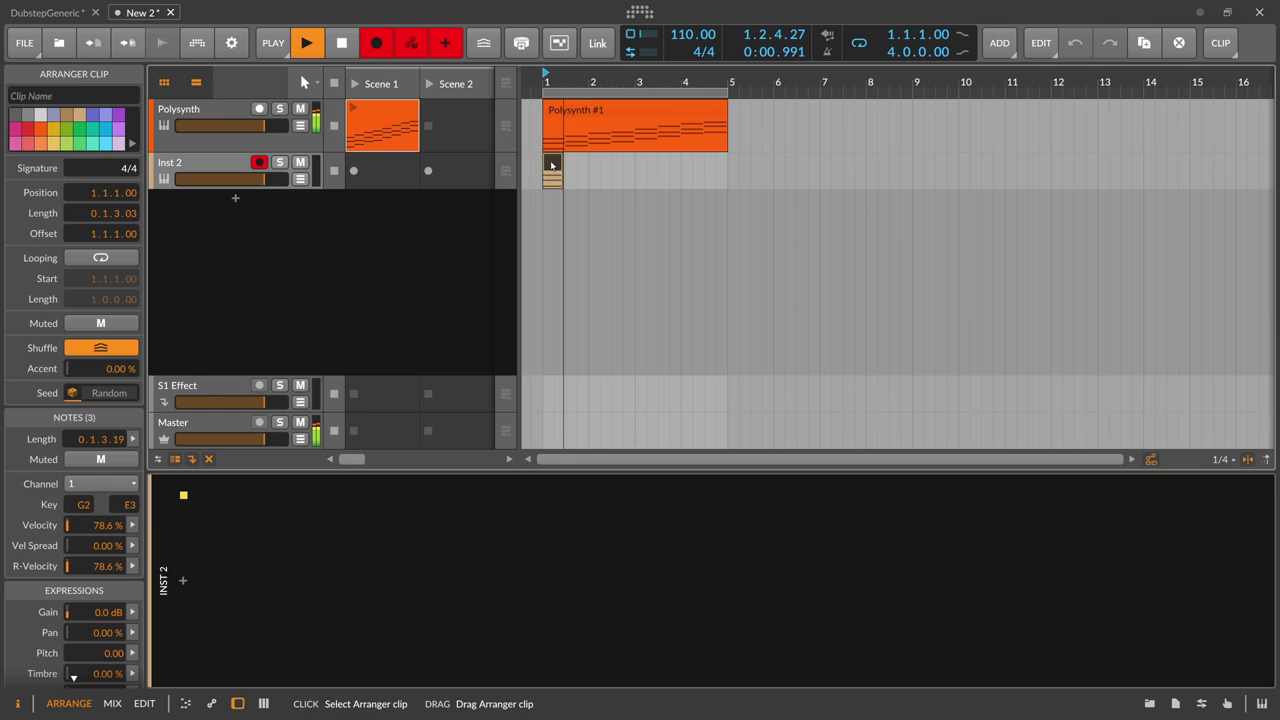
drag(597, 310, 597, 230)
scroll(612, 416, down, 8)
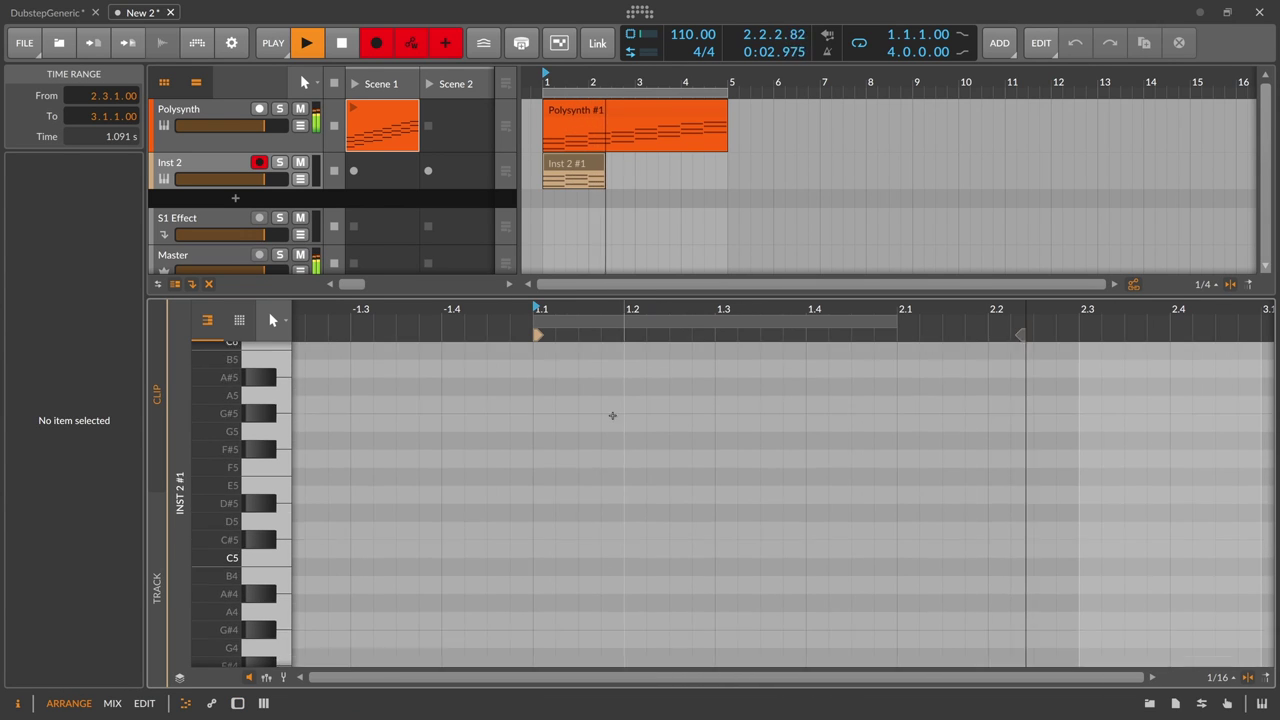
scroll(613, 418, up, 3)
drag(662, 319, 574, 241)
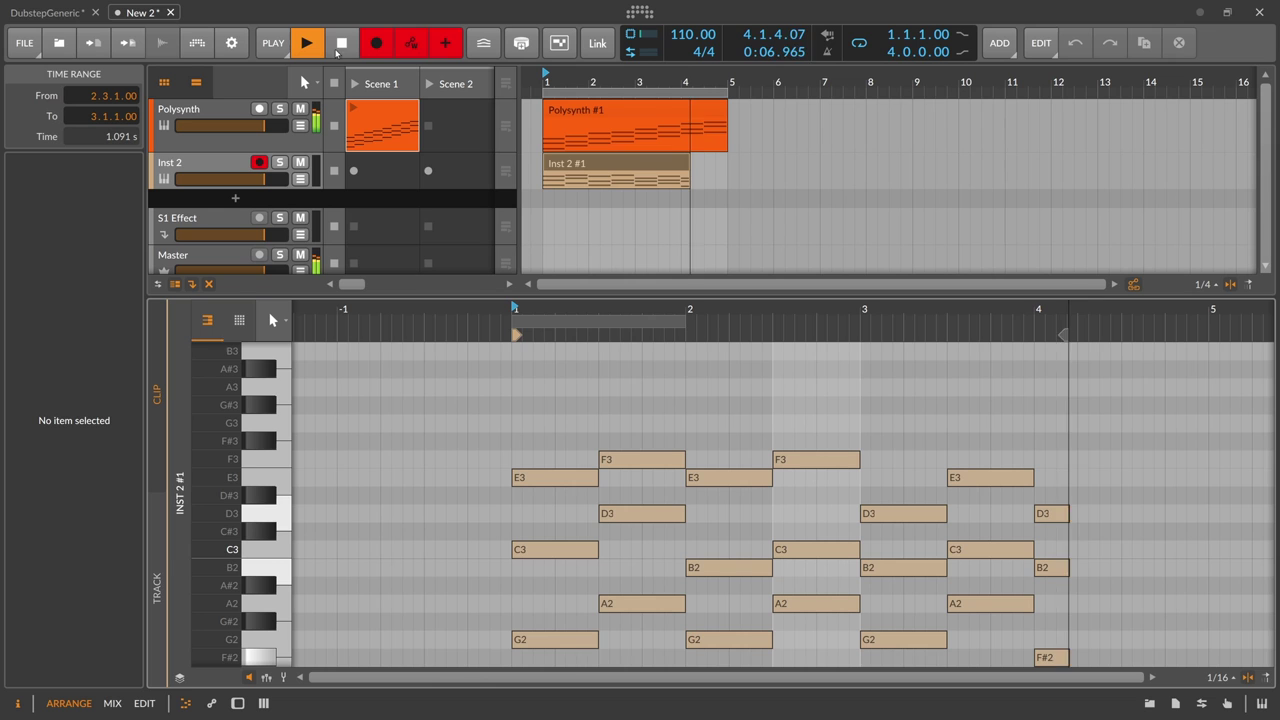
click(341, 43)
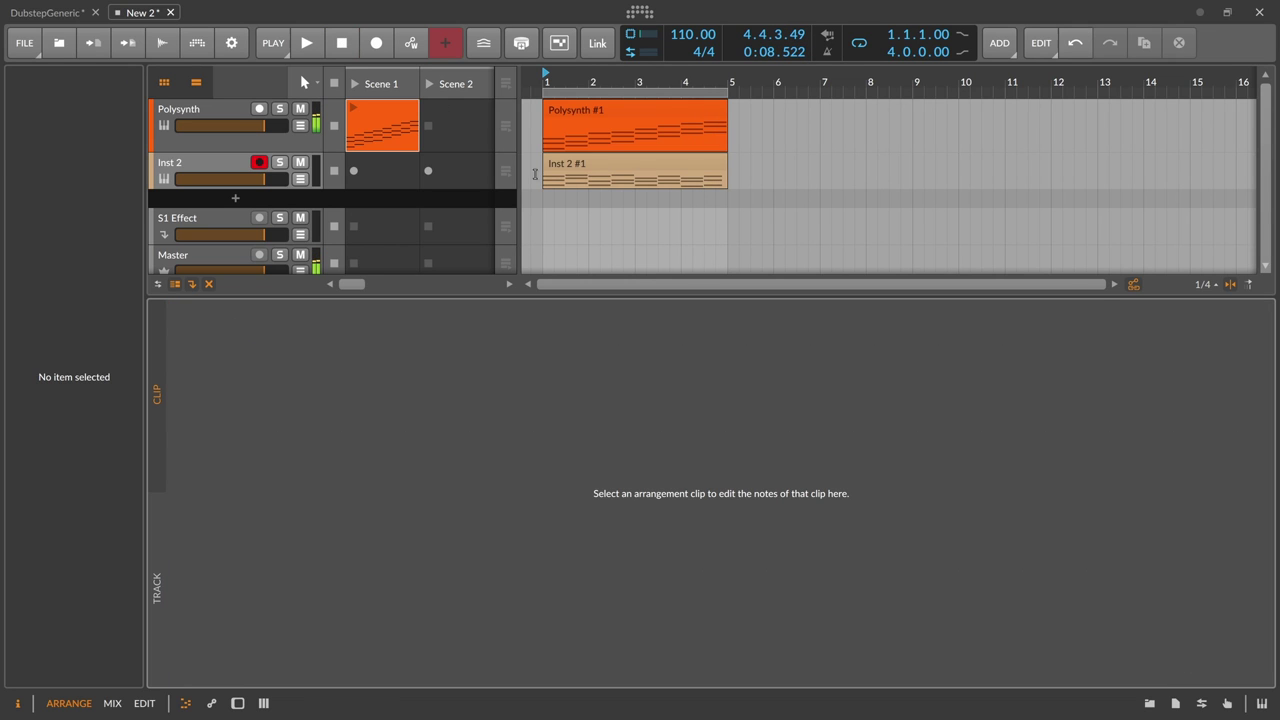
- Open the recorded Inst 2 #1 clip and examine the pitch range of its chords
click(576, 162)
scroll(631, 403, down, 4)
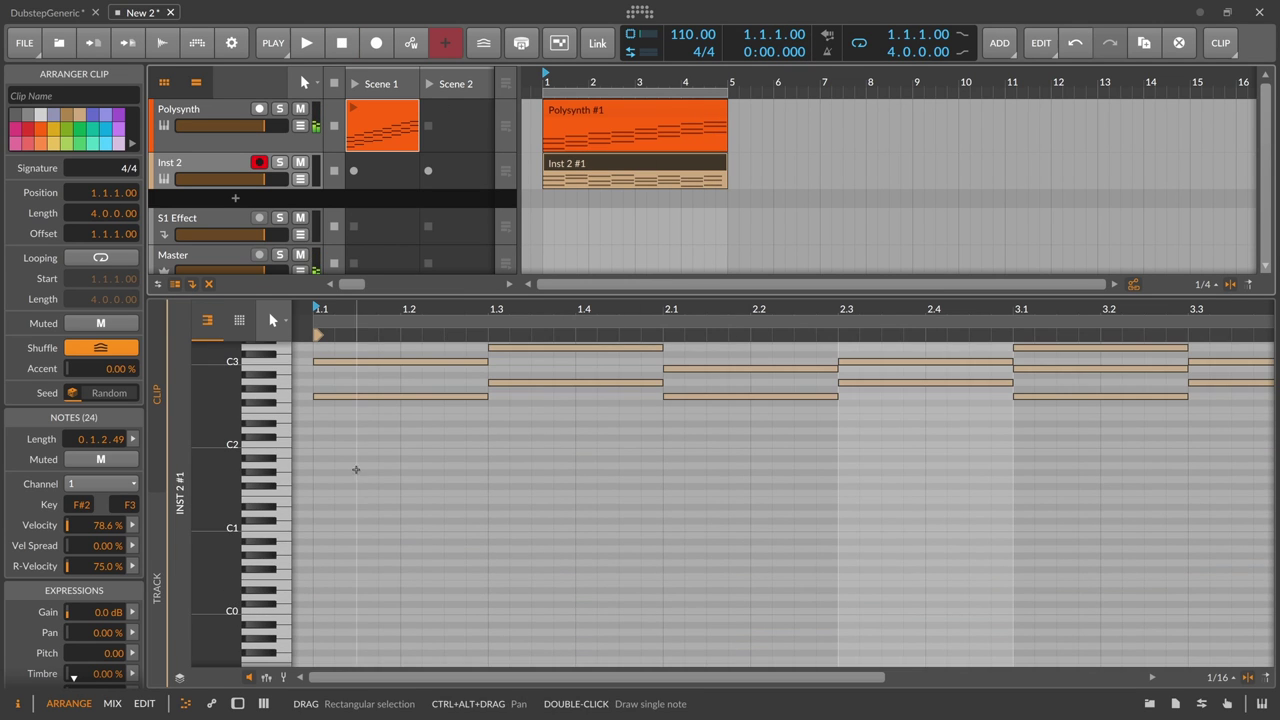
drag(228, 478, 288, 513)
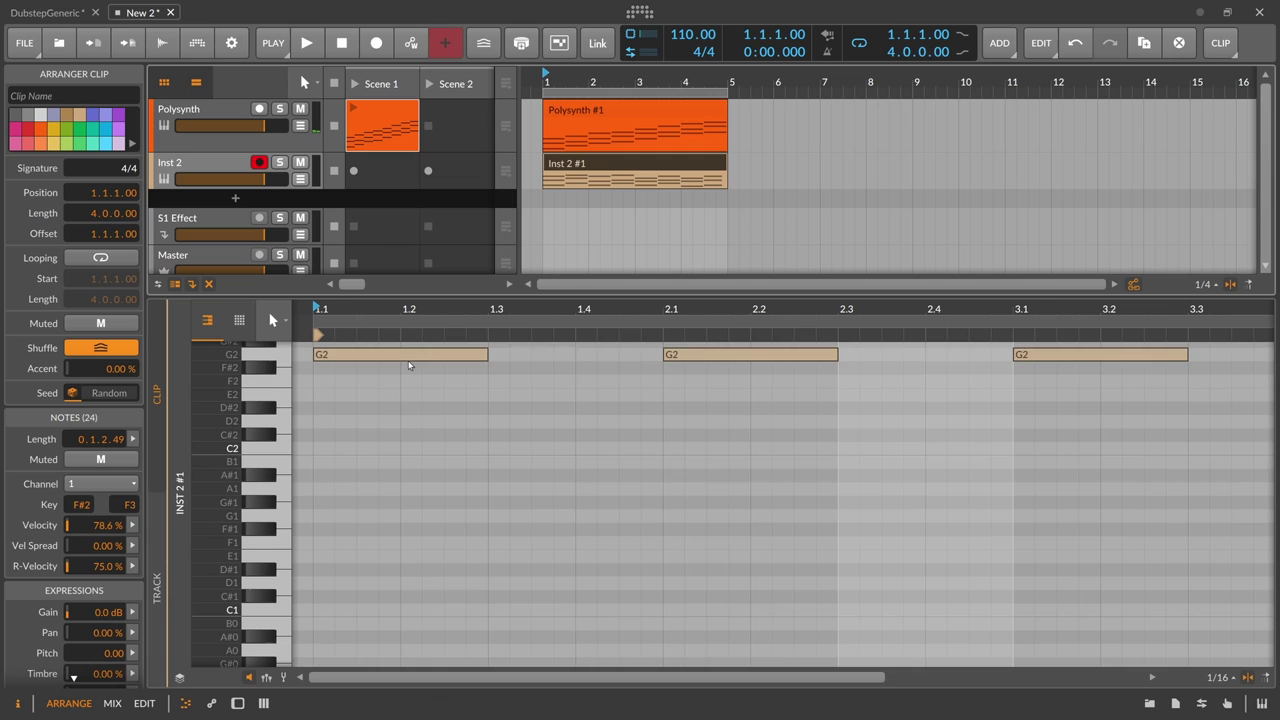
scroll(420, 385, up, 4)
drag(553, 309, 498, 258)
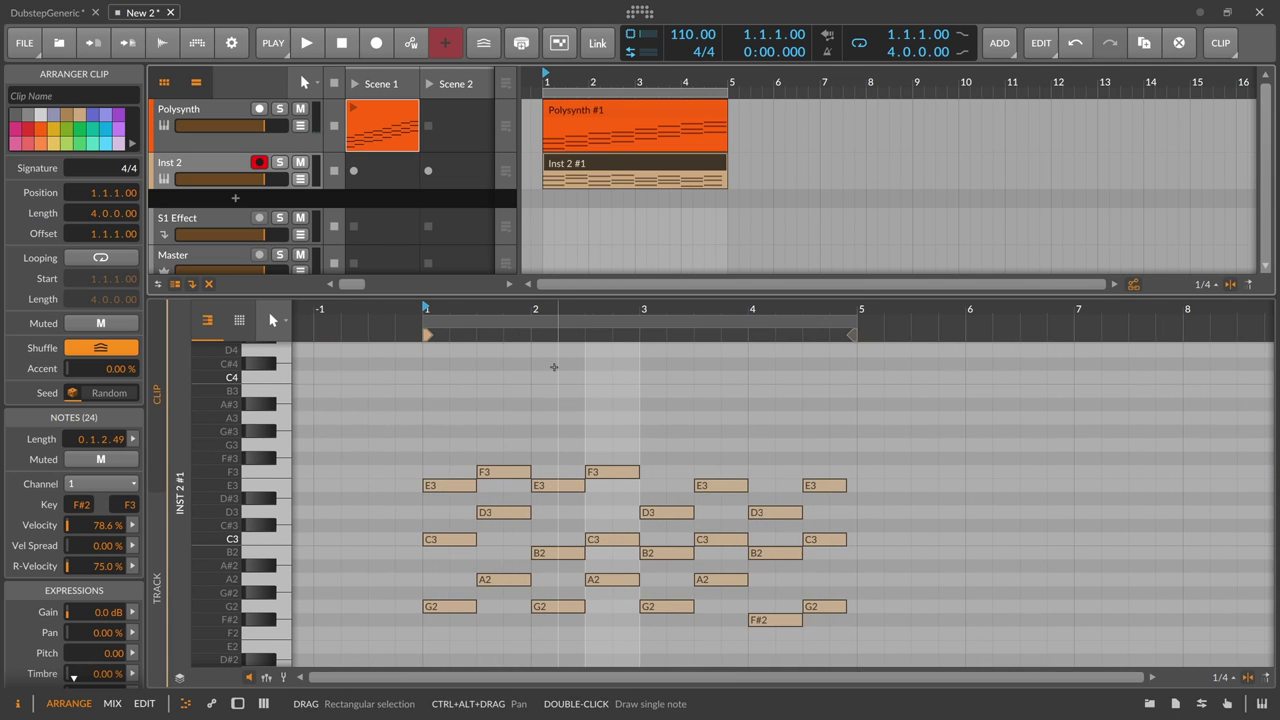
scroll(559, 369, down, 2)
drag(408, 367, 802, 570)
scroll(800, 568, up, 2)
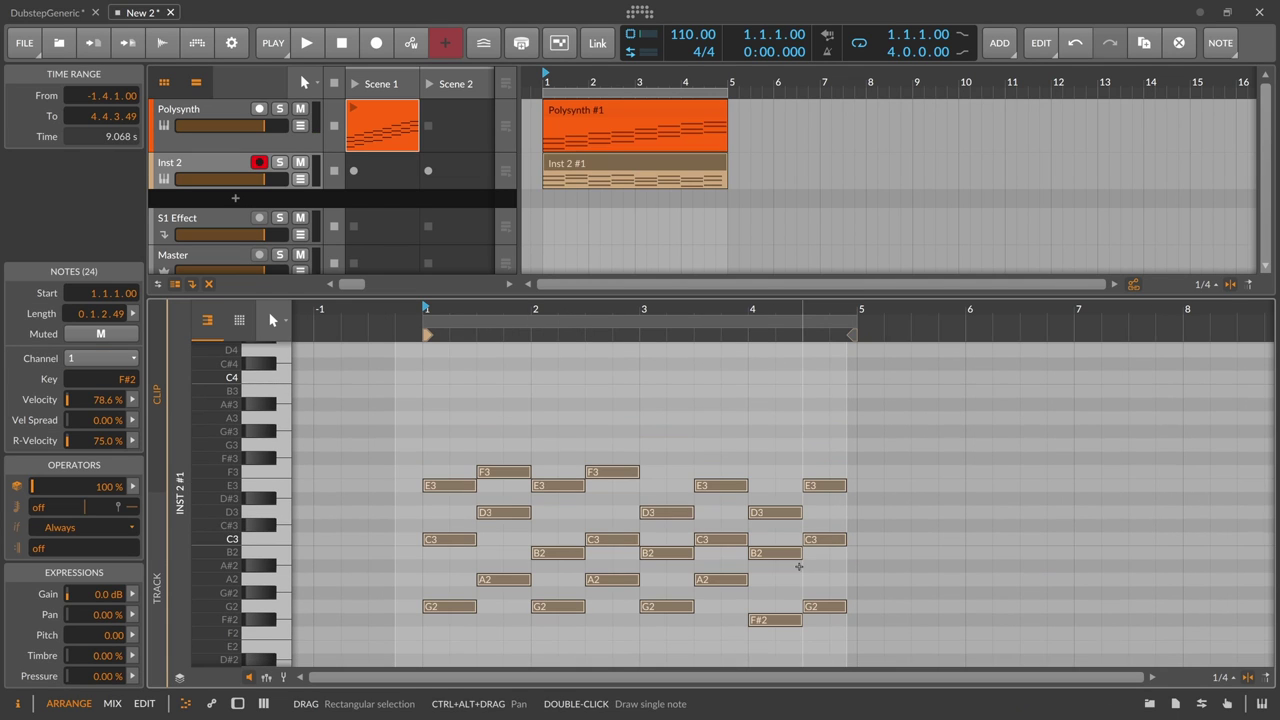
click(511, 472)
click(547, 438)
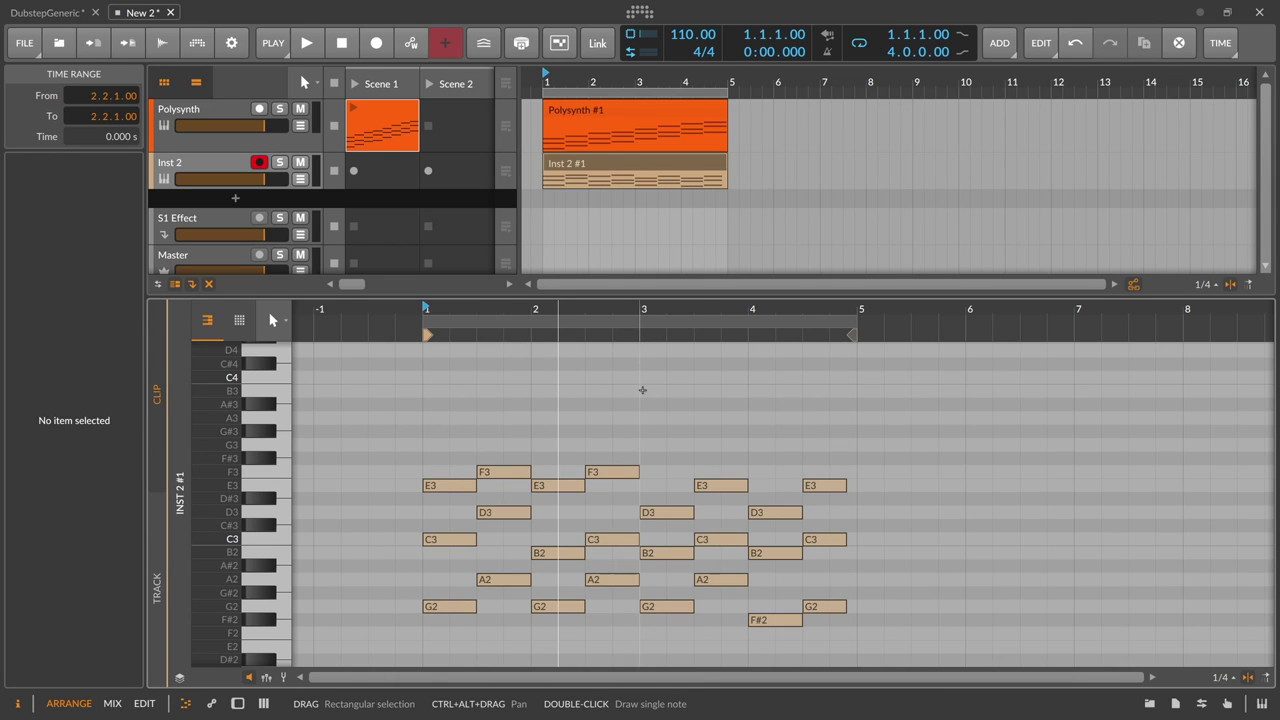
- Compare the original Polysynth #1 notes with the wrapped notes in the Inst 2 #1 clip
click(660, 125)
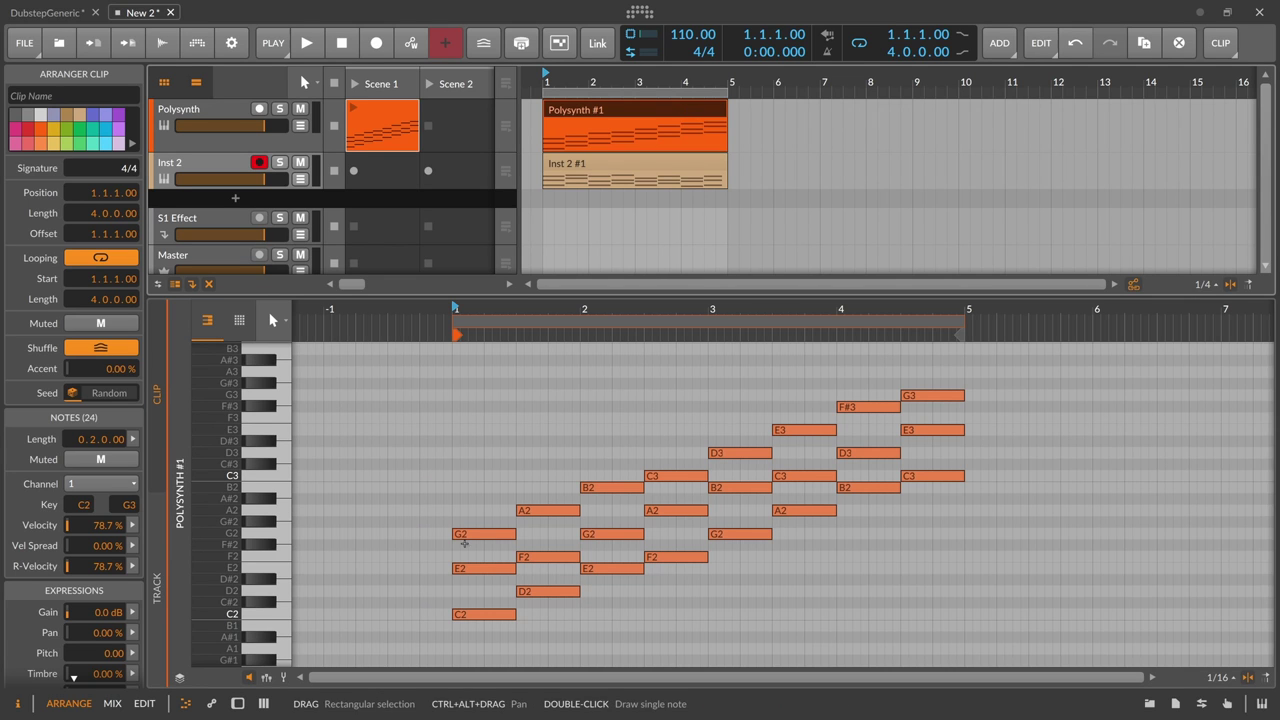
click(600, 168)
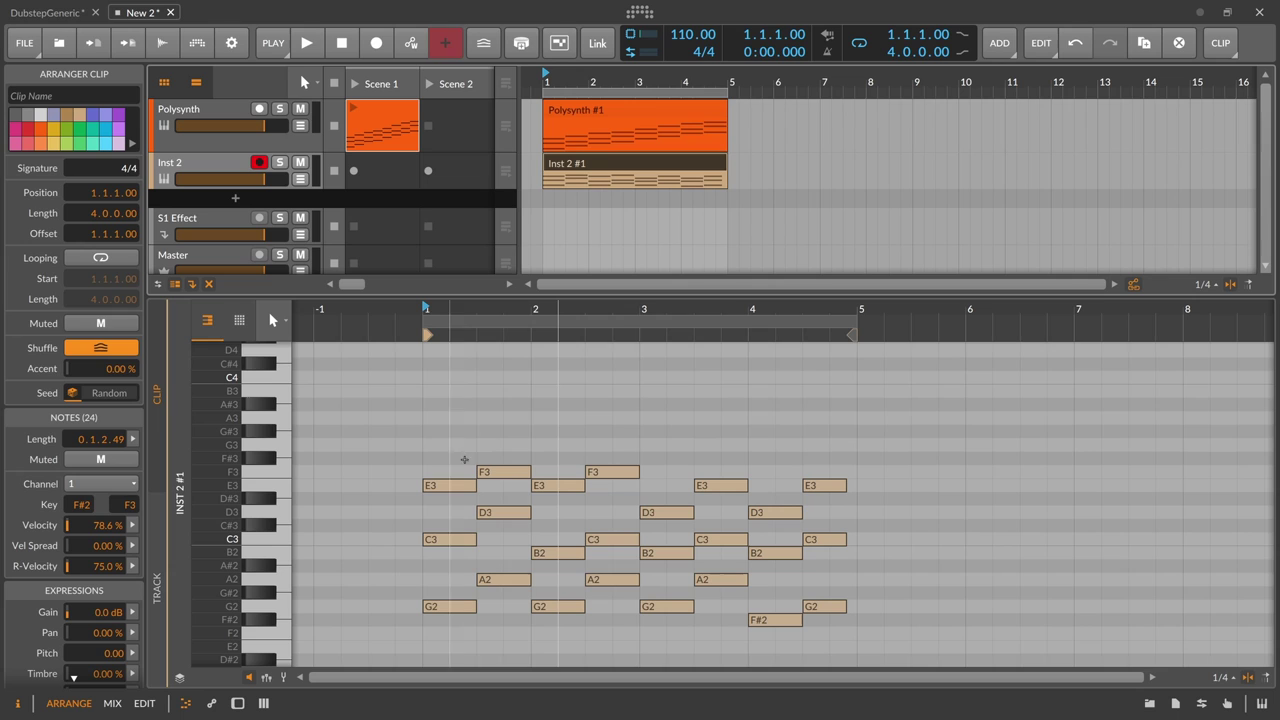
drag(414, 440, 862, 640)
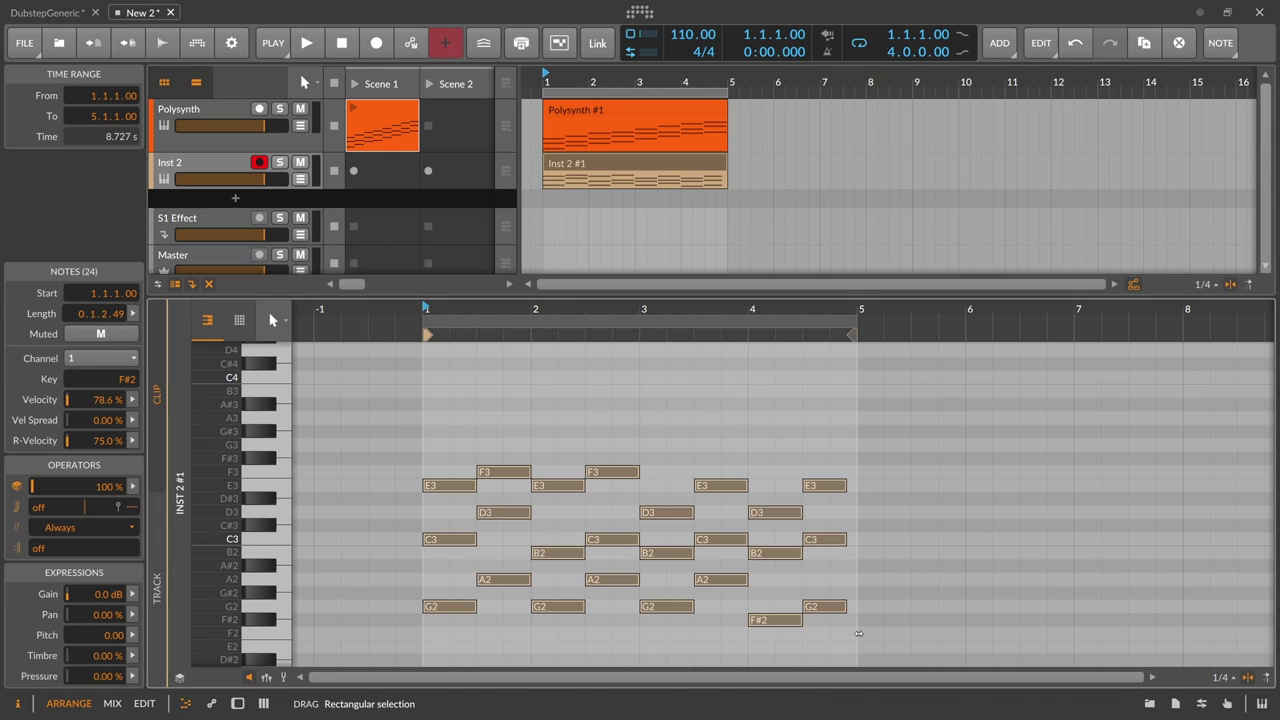
click(556, 435)
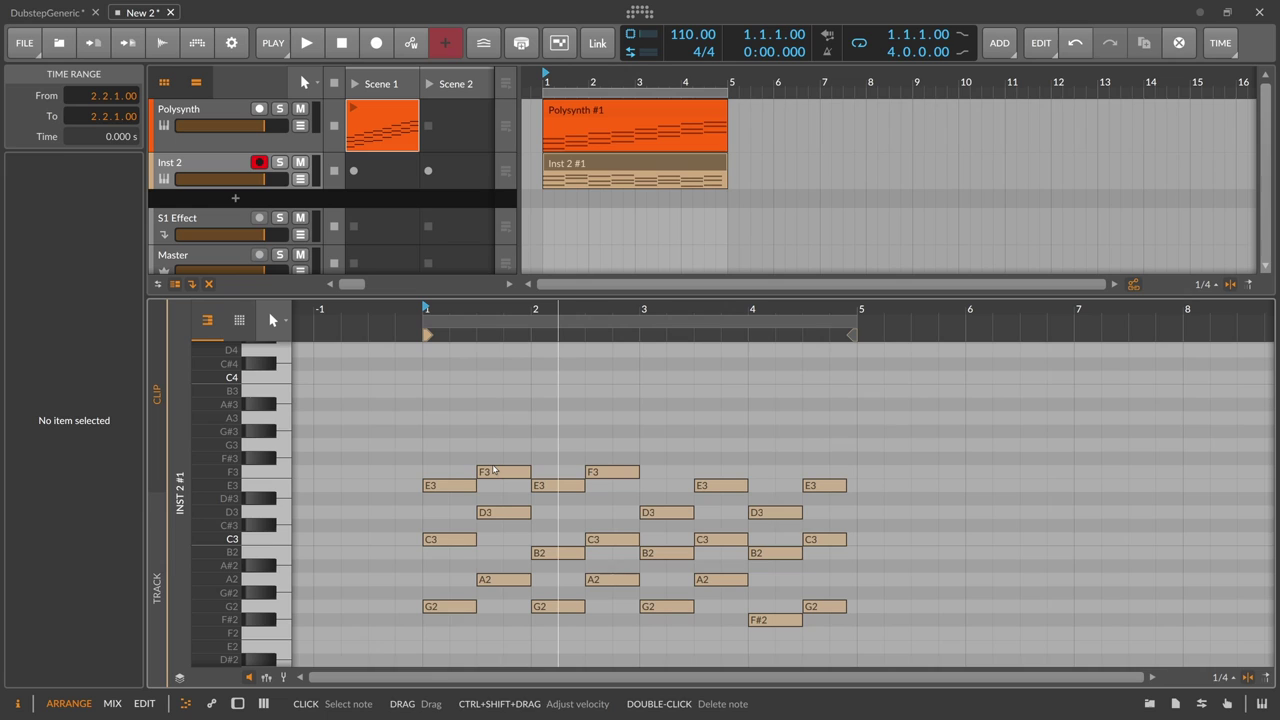
- Try moving the A2 note at 1.3 in the Inst 2 #1 clip up an octave and back down
click(491, 580)
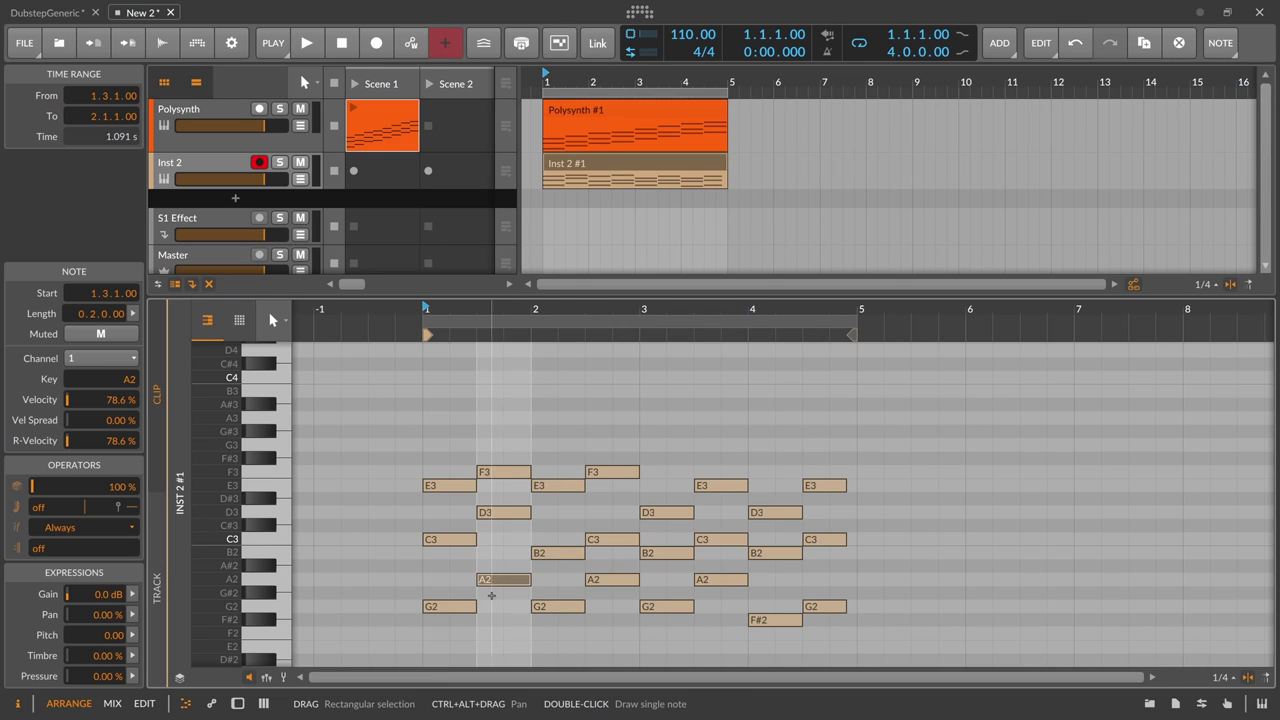
key(shift+Up)
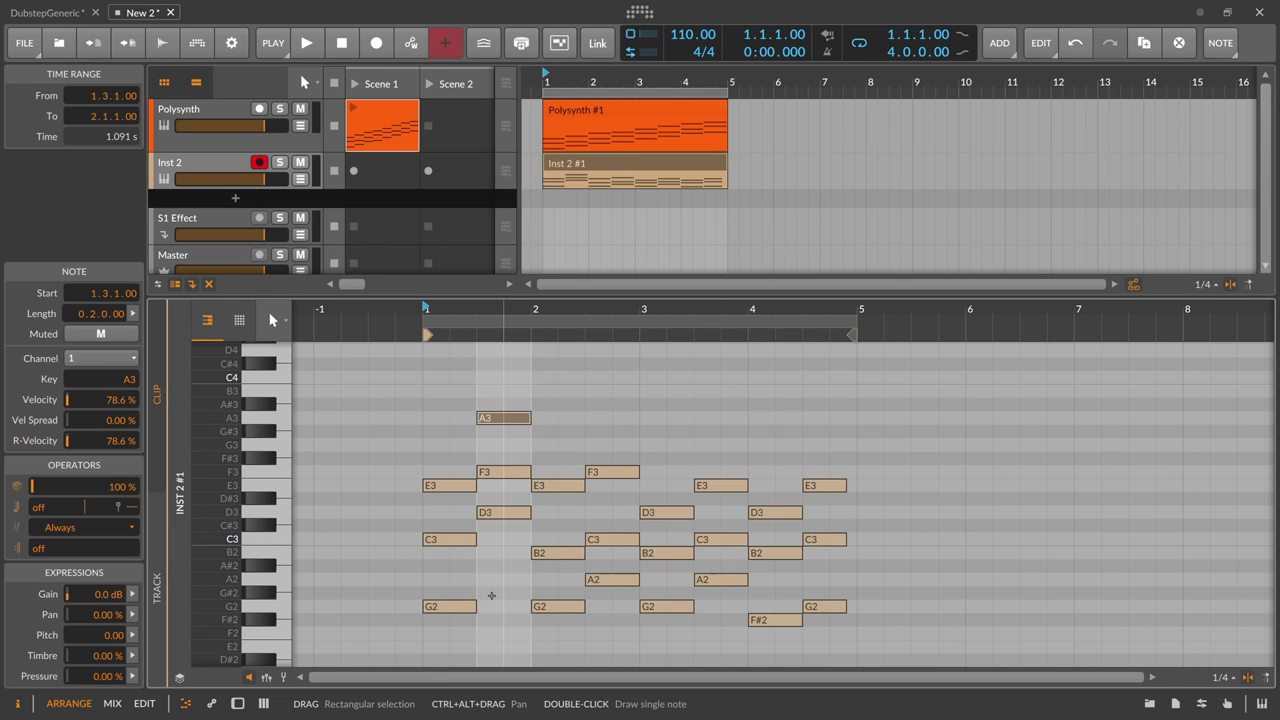
key(shift+Down)
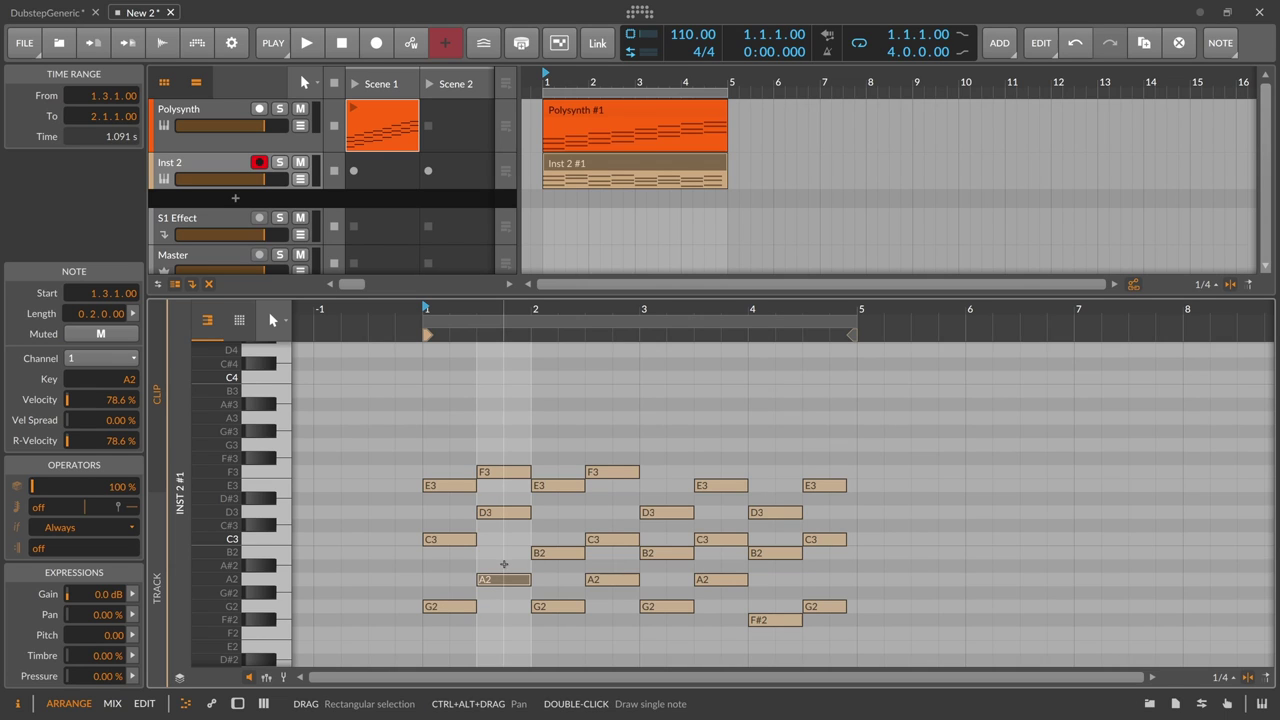
- Try adding a D2 note at the start of the Inst 2 #1 clip, raise it an octave, and delete it
scroll(514, 586, down, 3)
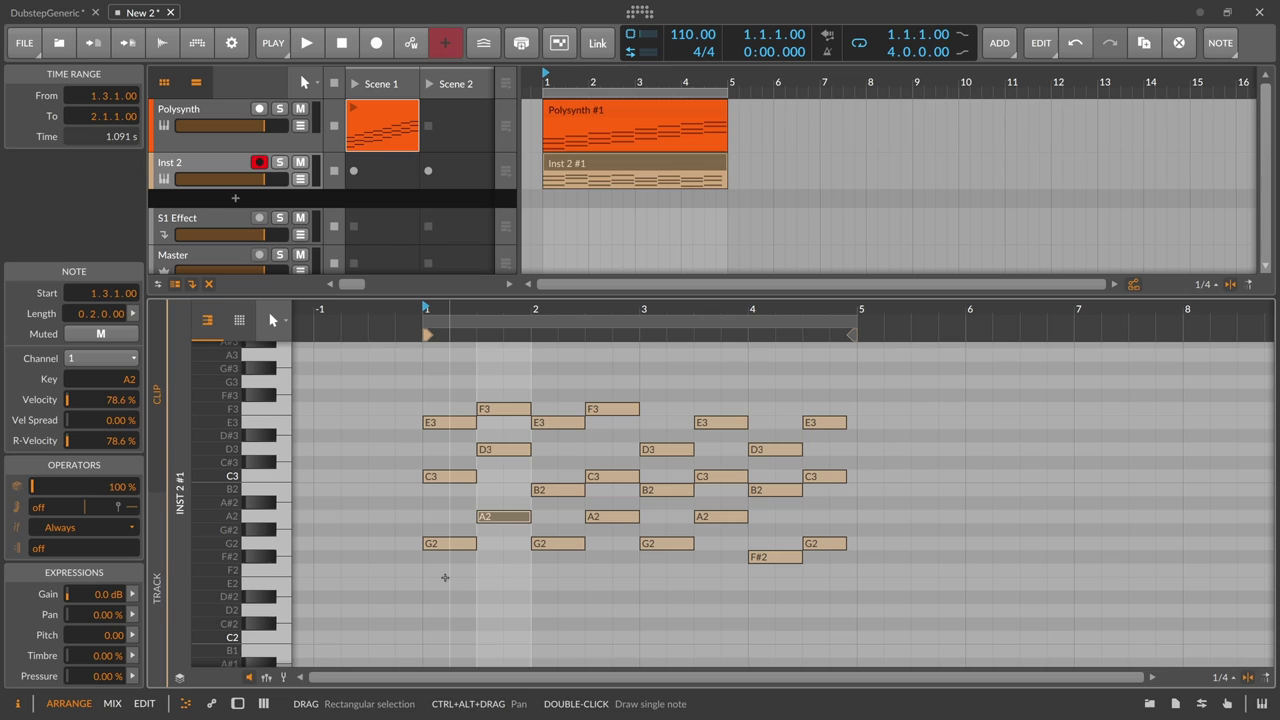
click(440, 610)
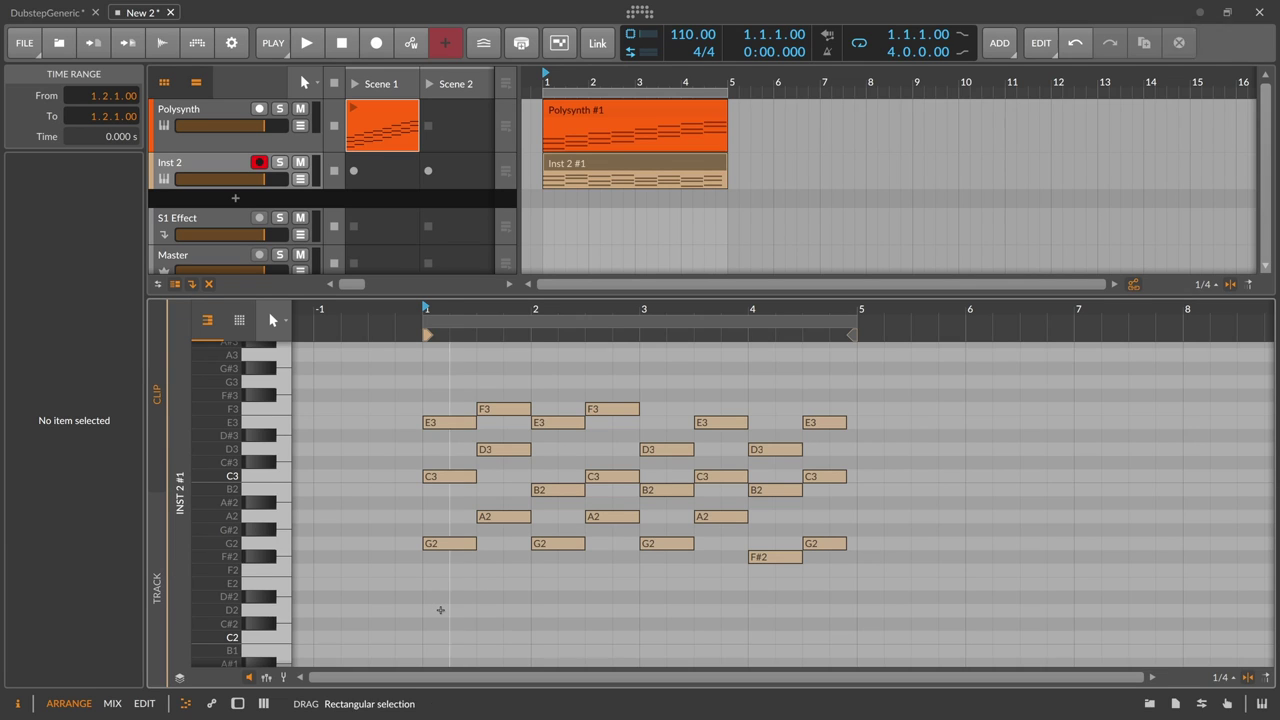
double_click(440, 610)
key(shift+Up)
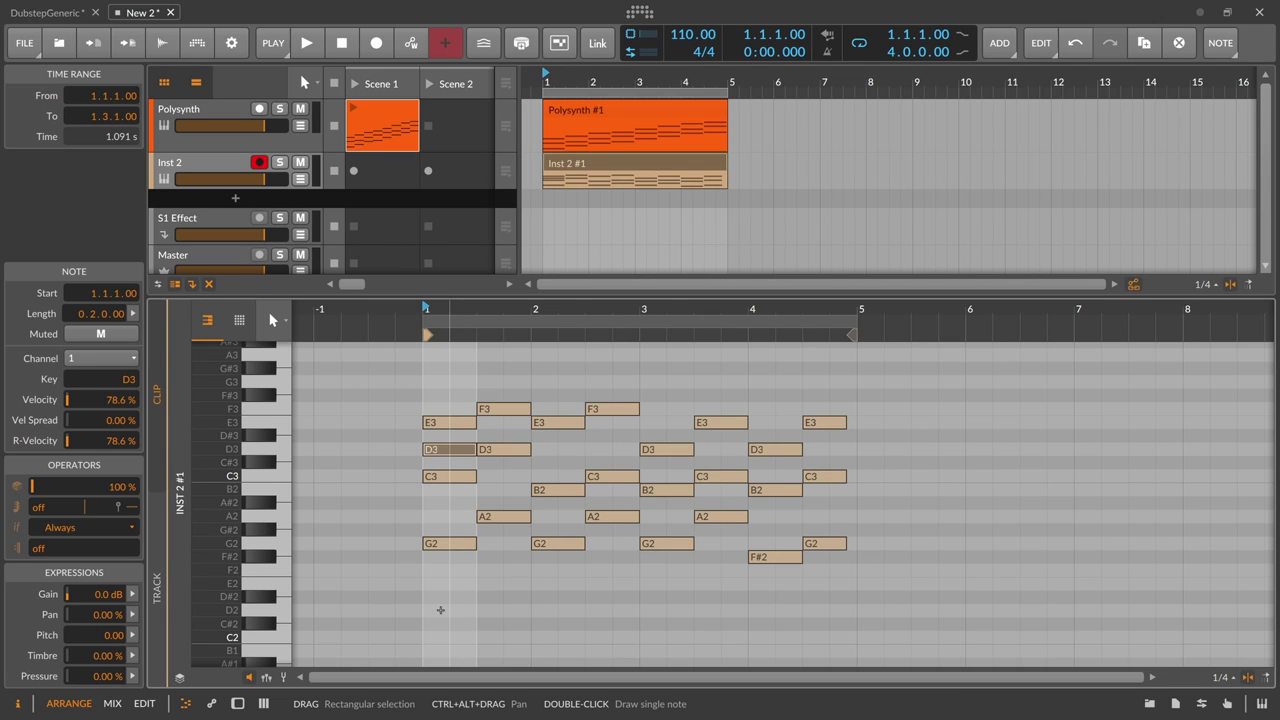
key(Delete)
scroll(440, 598, up, 3)
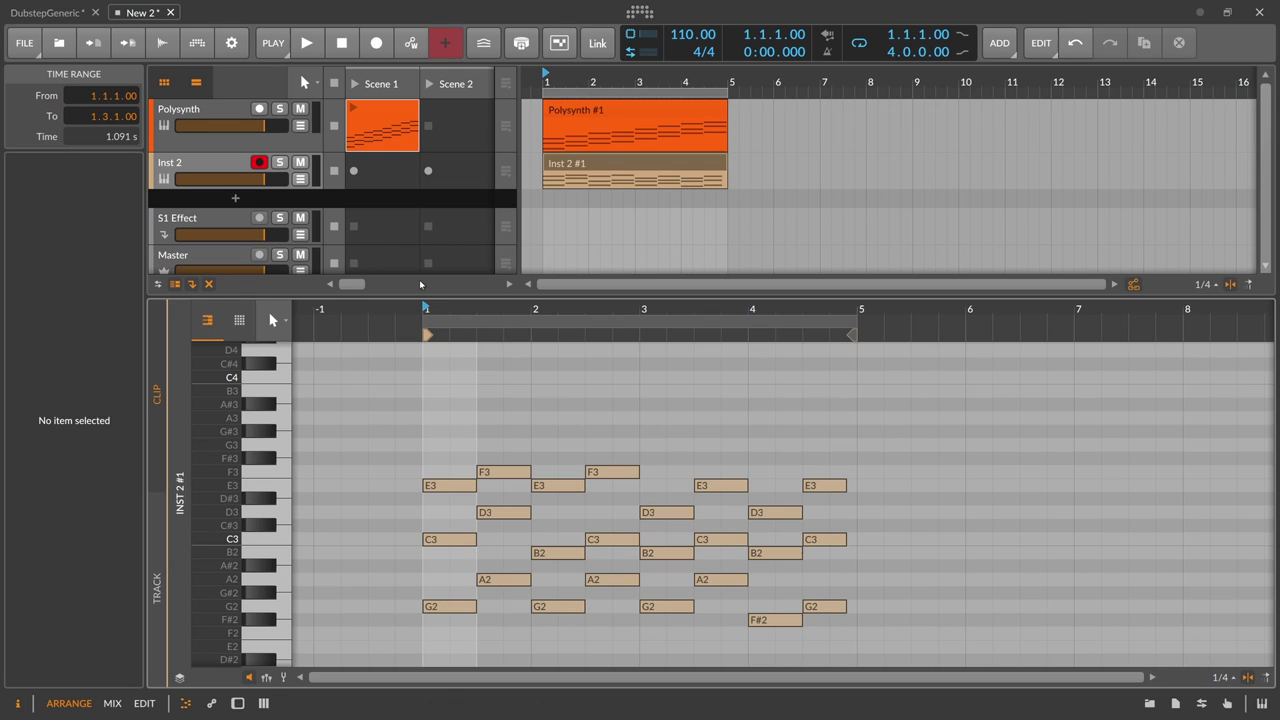
- Delete the Inst 2 track together with its recorded clip
click(234, 163)
key(Delete)
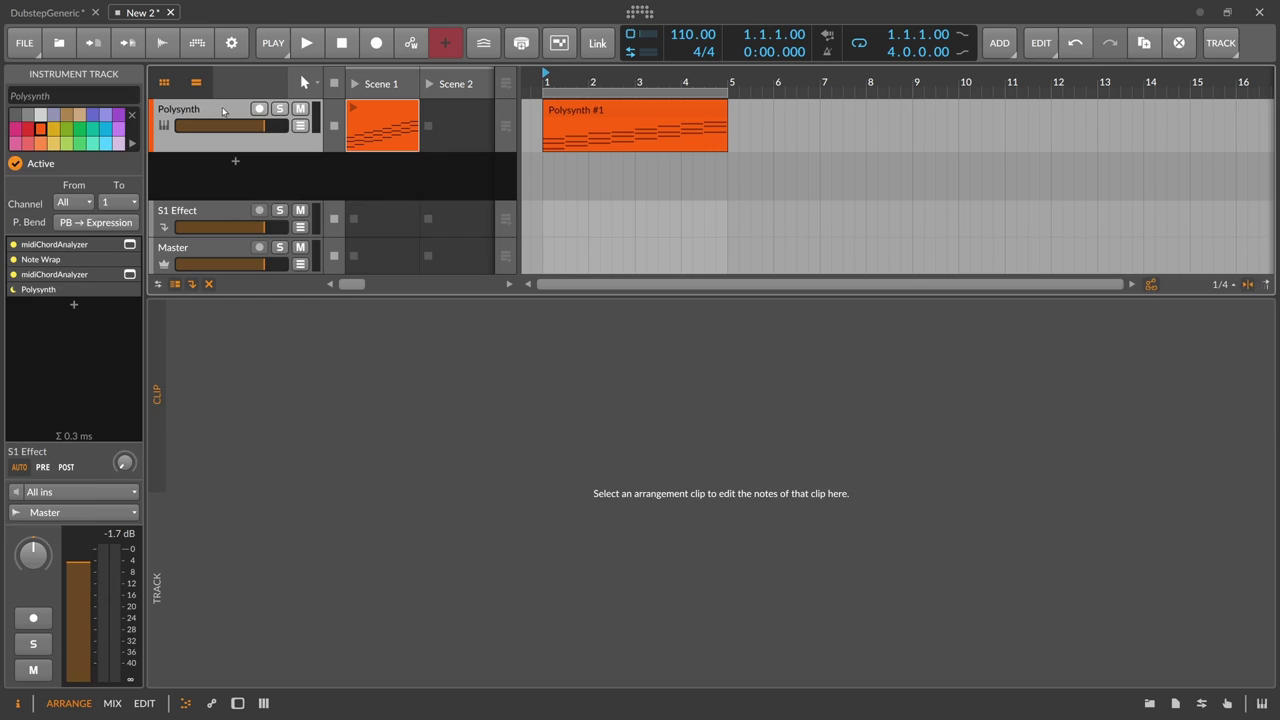
- Show the Polysynth track's device chain and open both midiChordAnalyzer windows, before and after Note Wrap
double_click(225, 112)
click(204, 637)
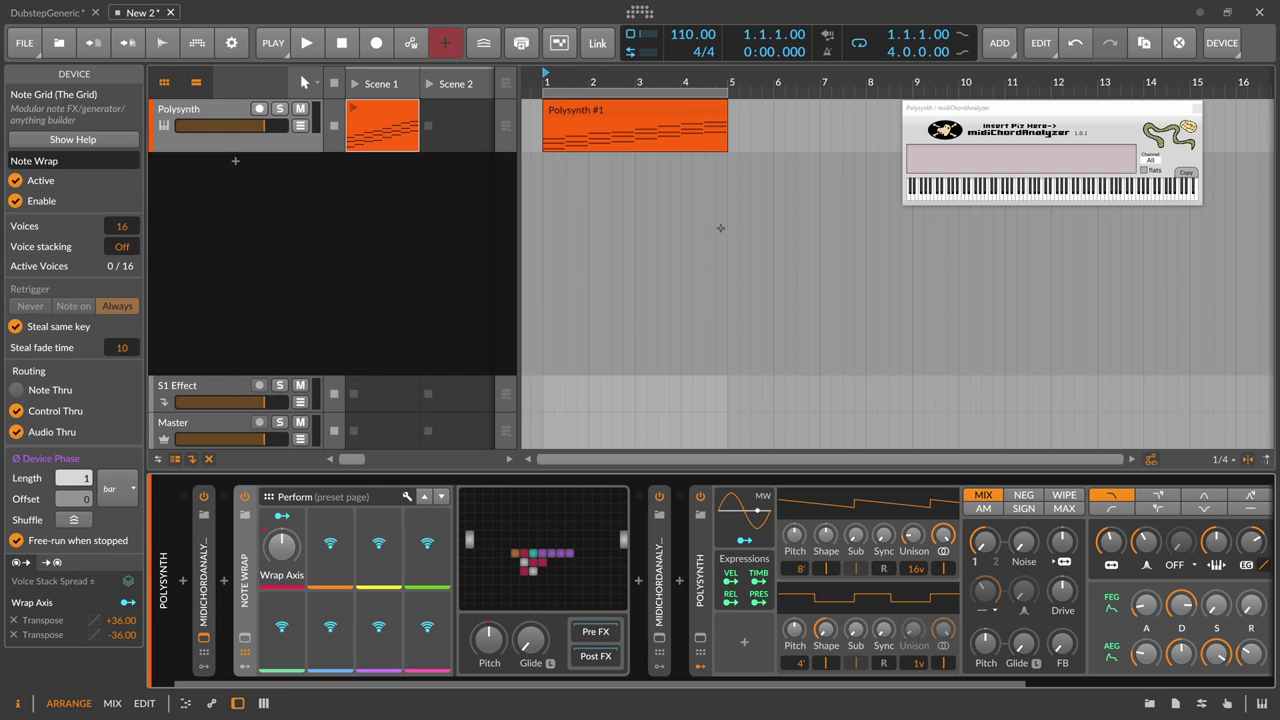
click(658, 637)
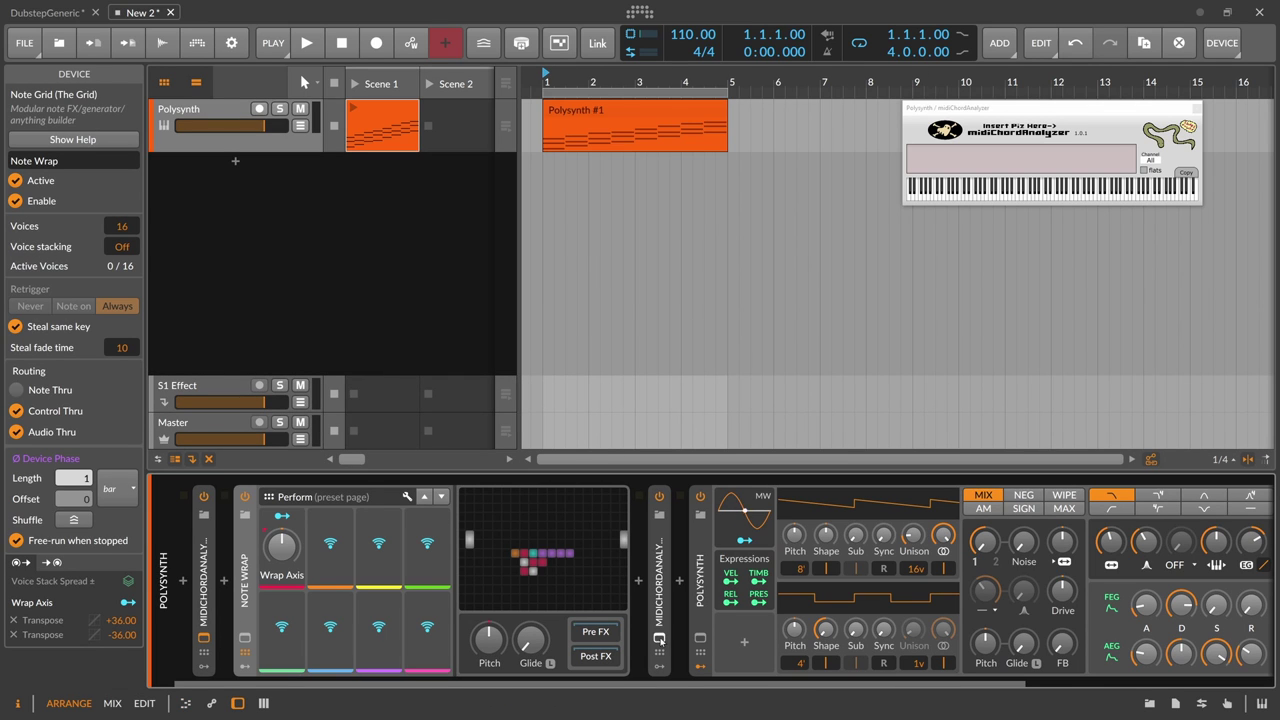
- Delete every note in the Polysynth #1 arrangement clip except the C2 at the start, and select that note
double_click(614, 128)
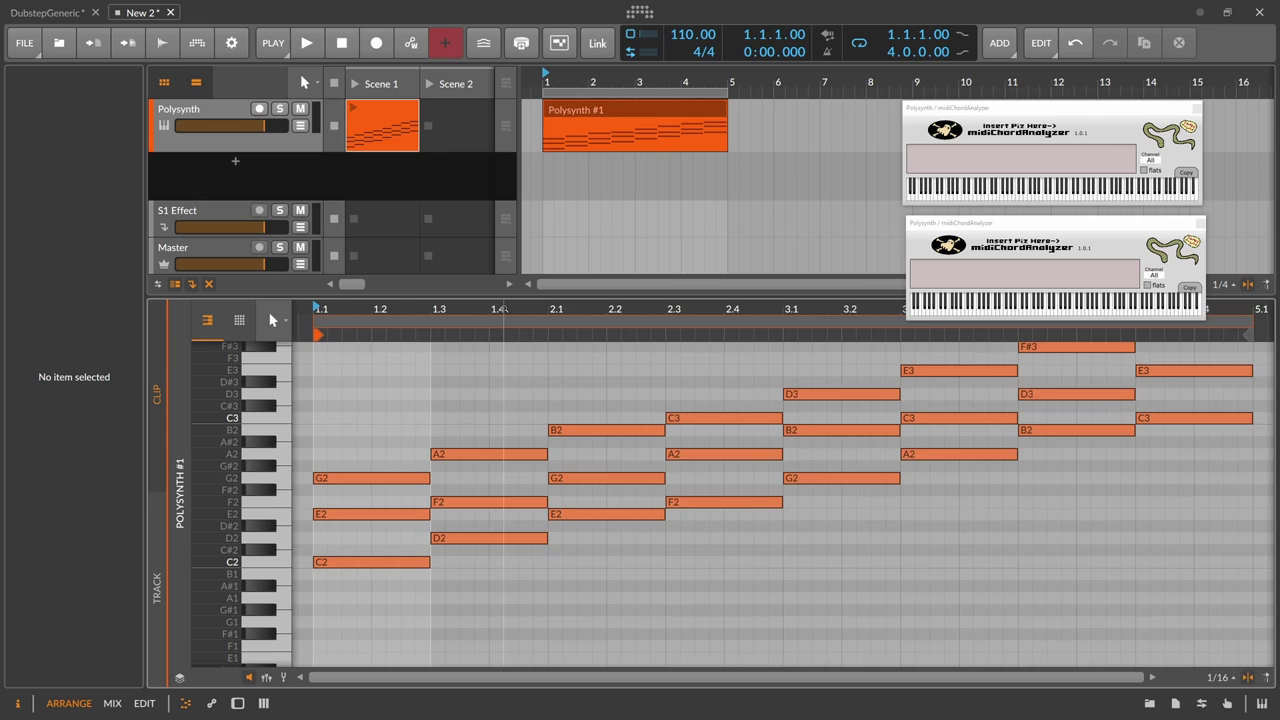
drag(505, 309, 444, 280)
scroll(717, 463, up, 2)
drag(829, 367, 424, 644)
key(Delete)
drag(410, 598, 366, 509)
key(Delete)
drag(399, 587, 381, 637)
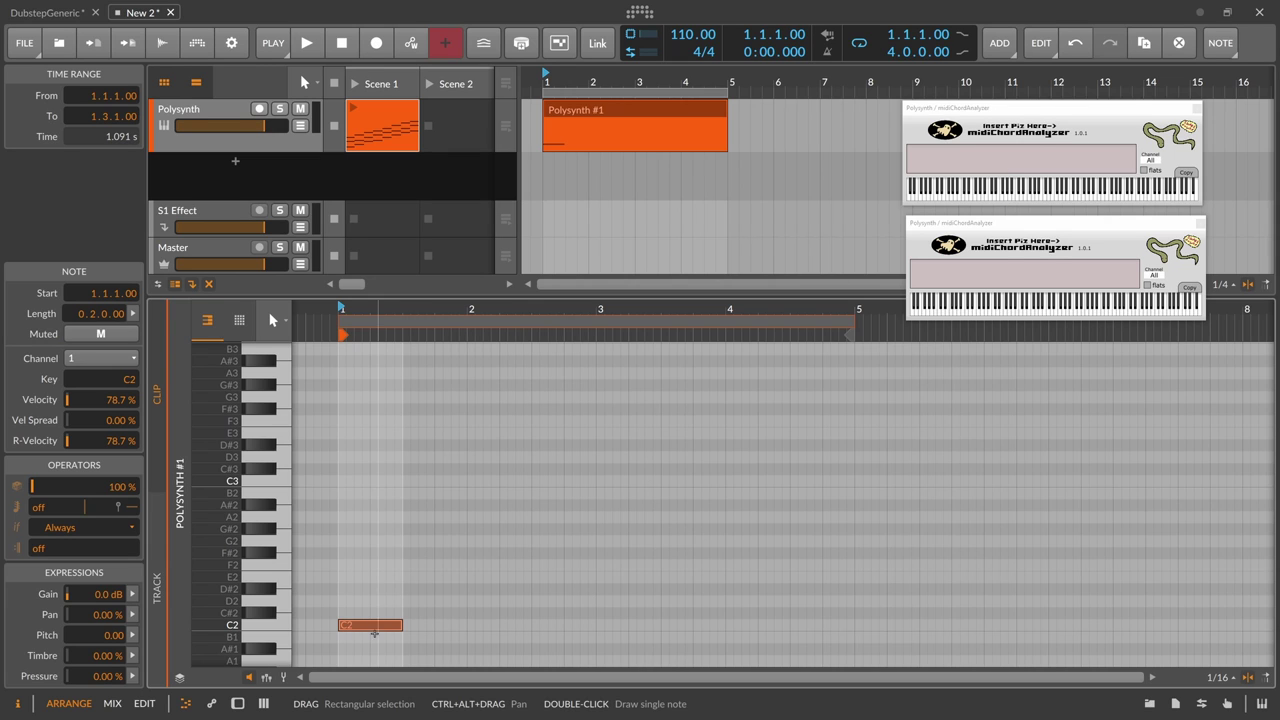
- Raise the C2 note semitone by semitone to C6 and compare the keyboards in both midiChordAnalyzer windows
key(Up)
key(Up)
key(Up)
key(Up)
key(Up)
key(Up)
key(Up)
key(Up)
key(Up)
key(Up)
key(Up)
key(Up)
key(Up)
key(Up)
key(Up)
key(Up)
key(Up)
key(Up)
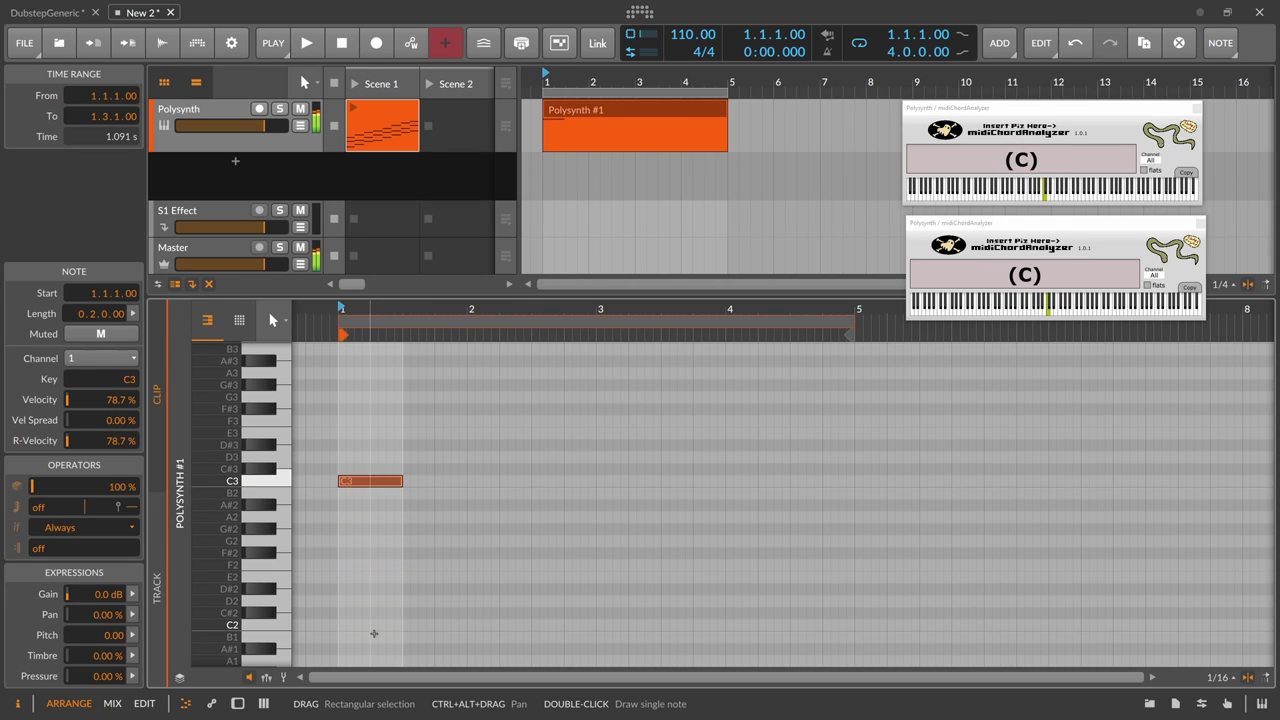
key(Up)
key(Up)
key(Up)
key(Up)
key(Up)
key(Up)
key(Up)
key(Up)
key(Up)
key(Up)
key(Up)
key(Up)
key(Up)
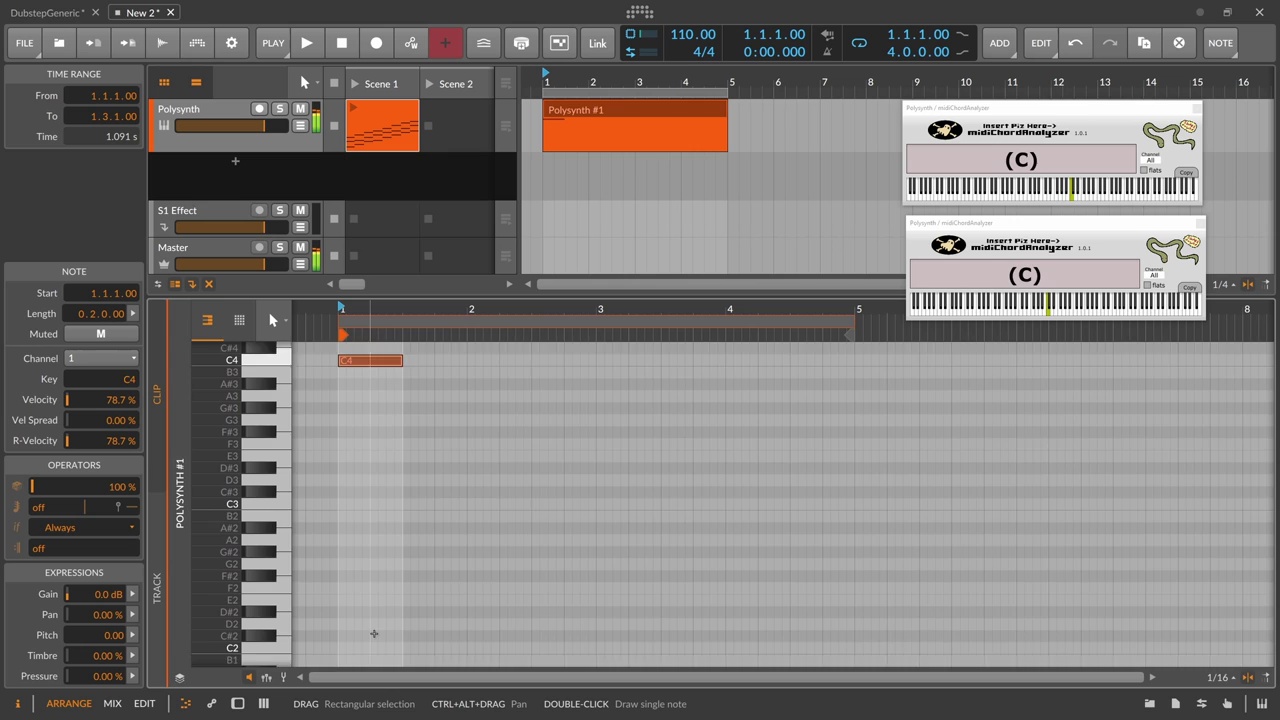
key(Up)
key(Up)
key(Up)
key(Up)
key(Up)
key(Up)
key(Up)
key(Up)
key(Up)
key(Up)
key(Up)
key(Up)
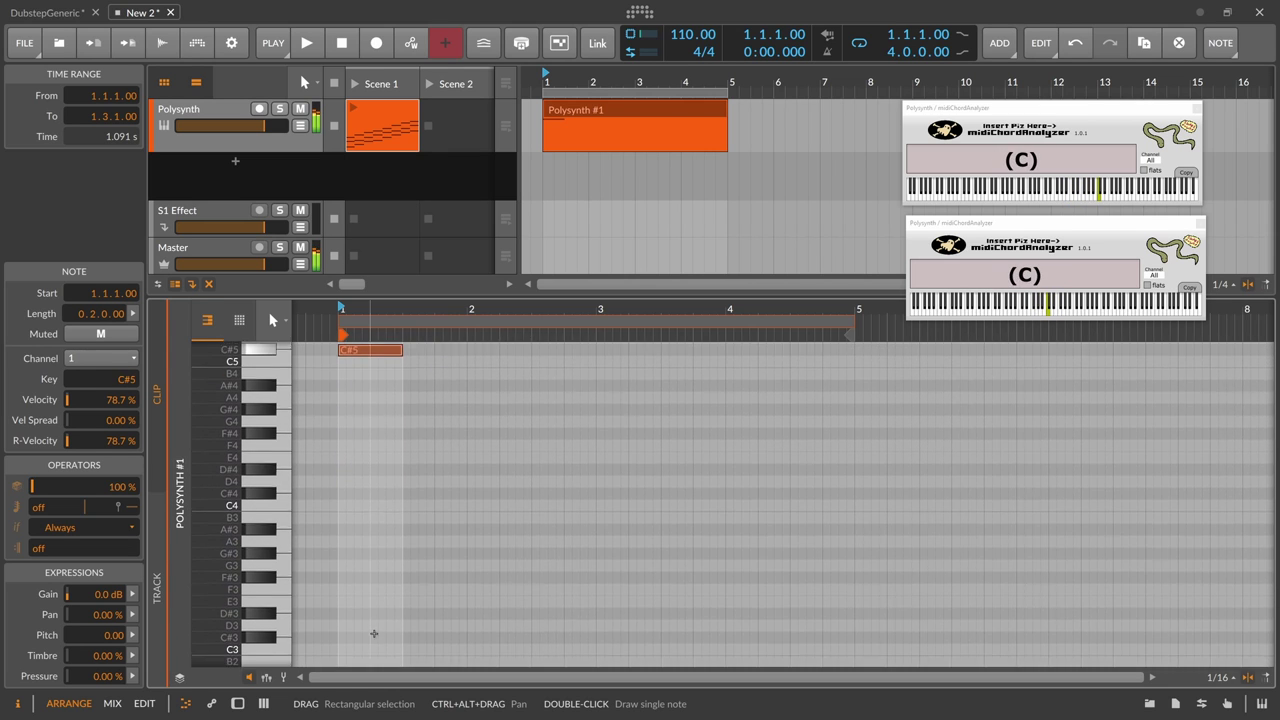
key(Up)
key(Up)
key(Up)
key(Up)
key(Up)
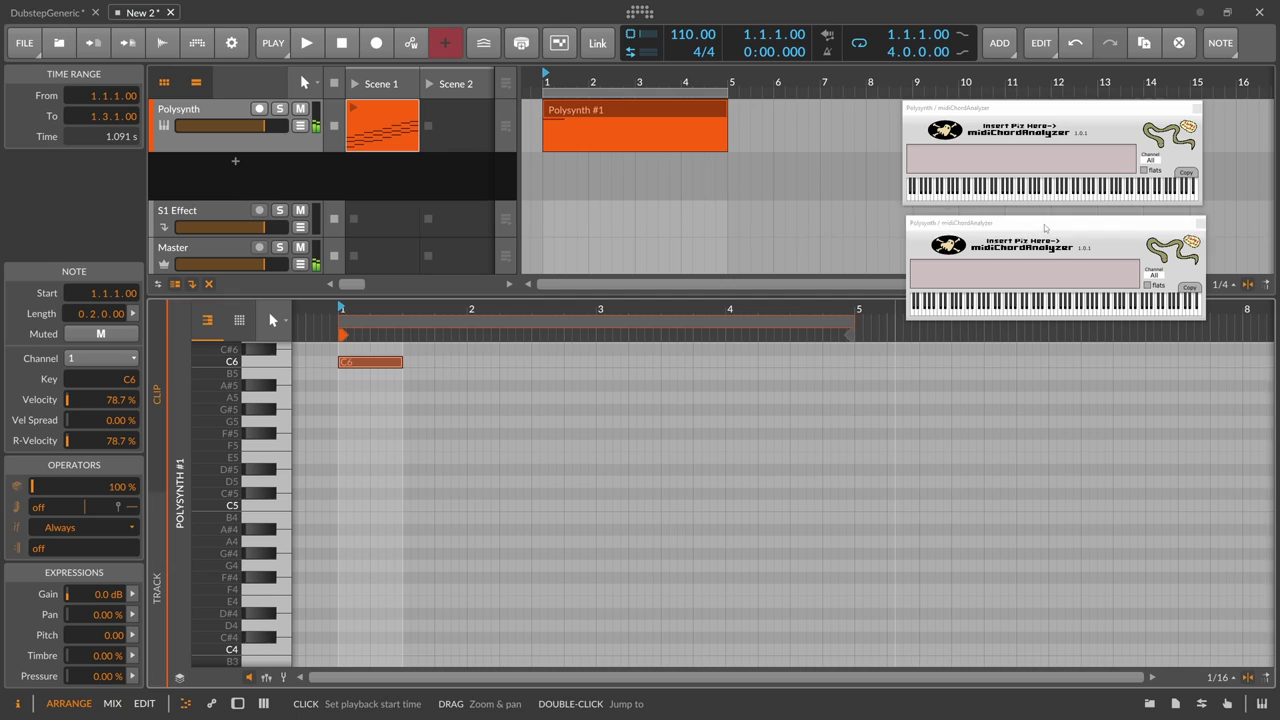
click(985, 225)
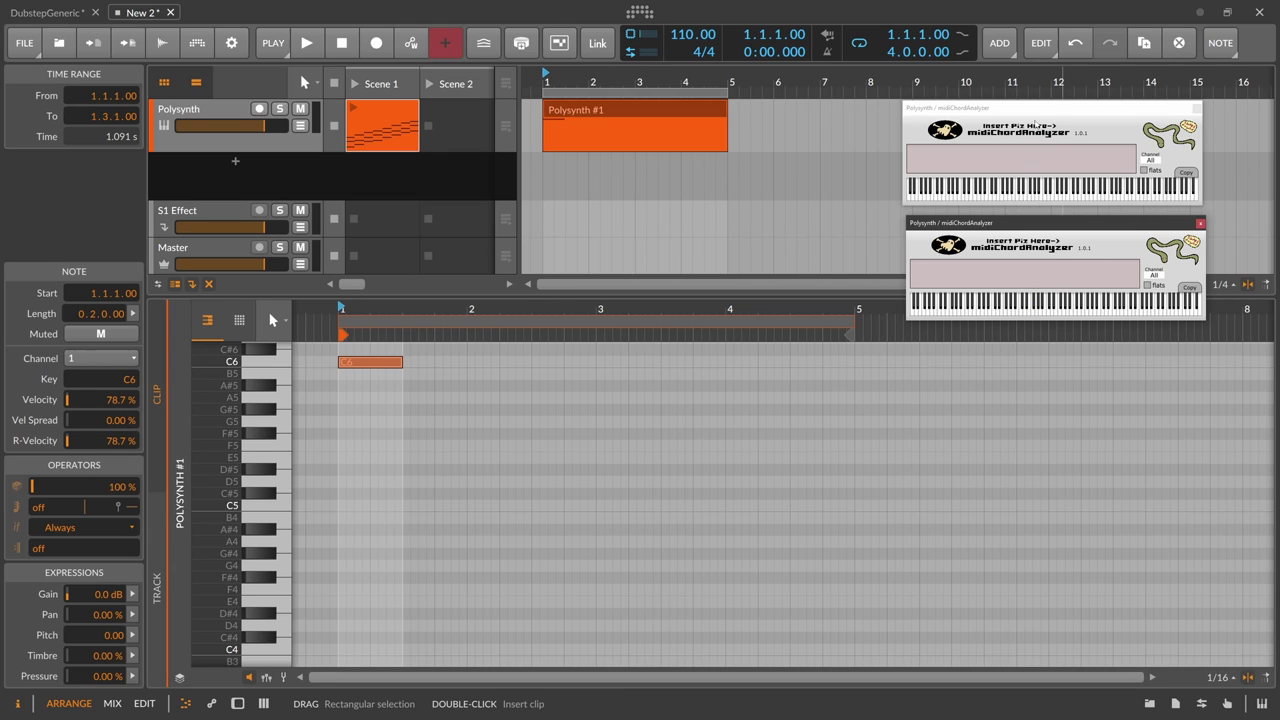
click(1010, 158)
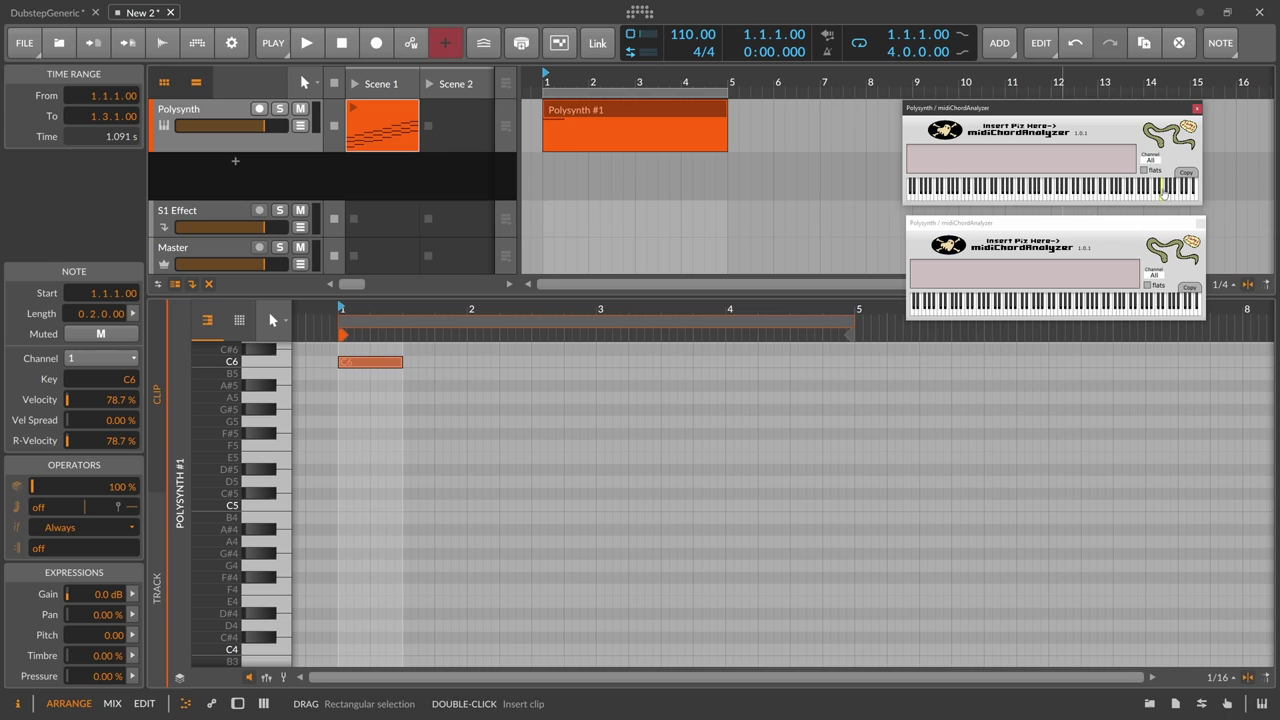
click(997, 224)
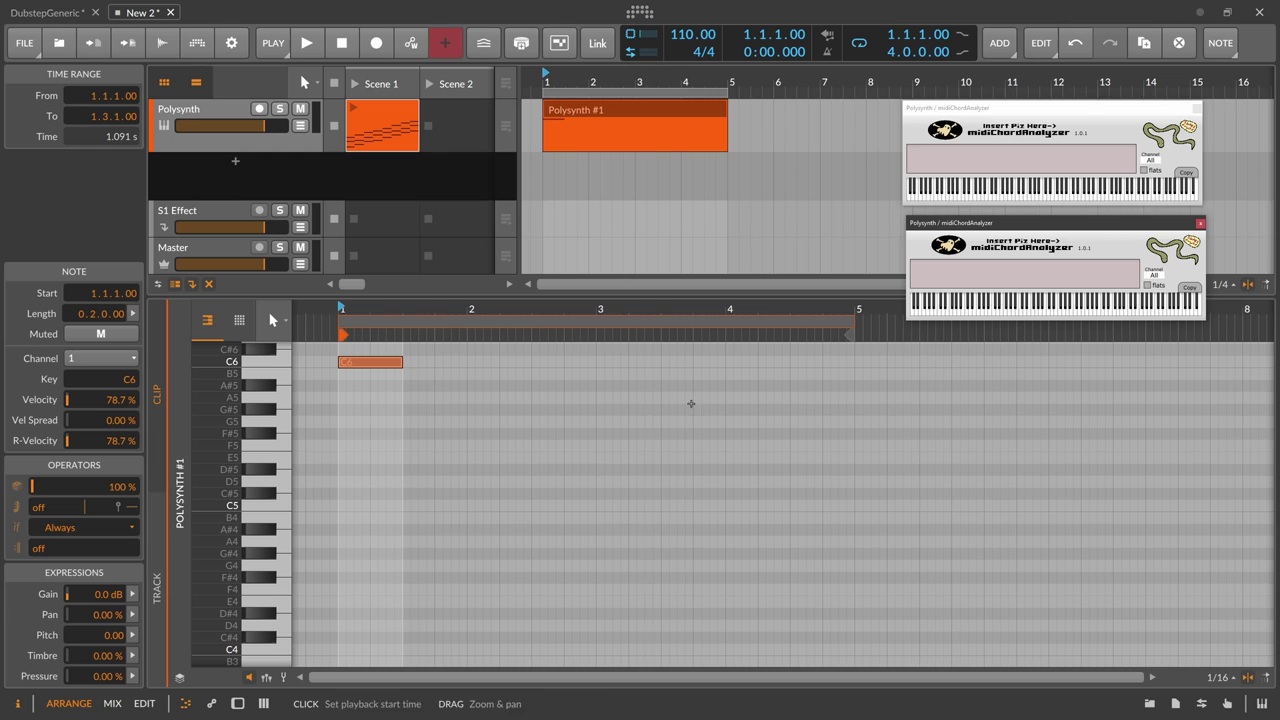
- Lower the C6 note semitone by semitone to C-2 while auditioning the wrapped output in the analyzers
click(383, 364)
key(Down)
key(Down)
key(Down)
key(Down)
key(Down)
key(Down)
key(Down)
key(Down)
key(Down)
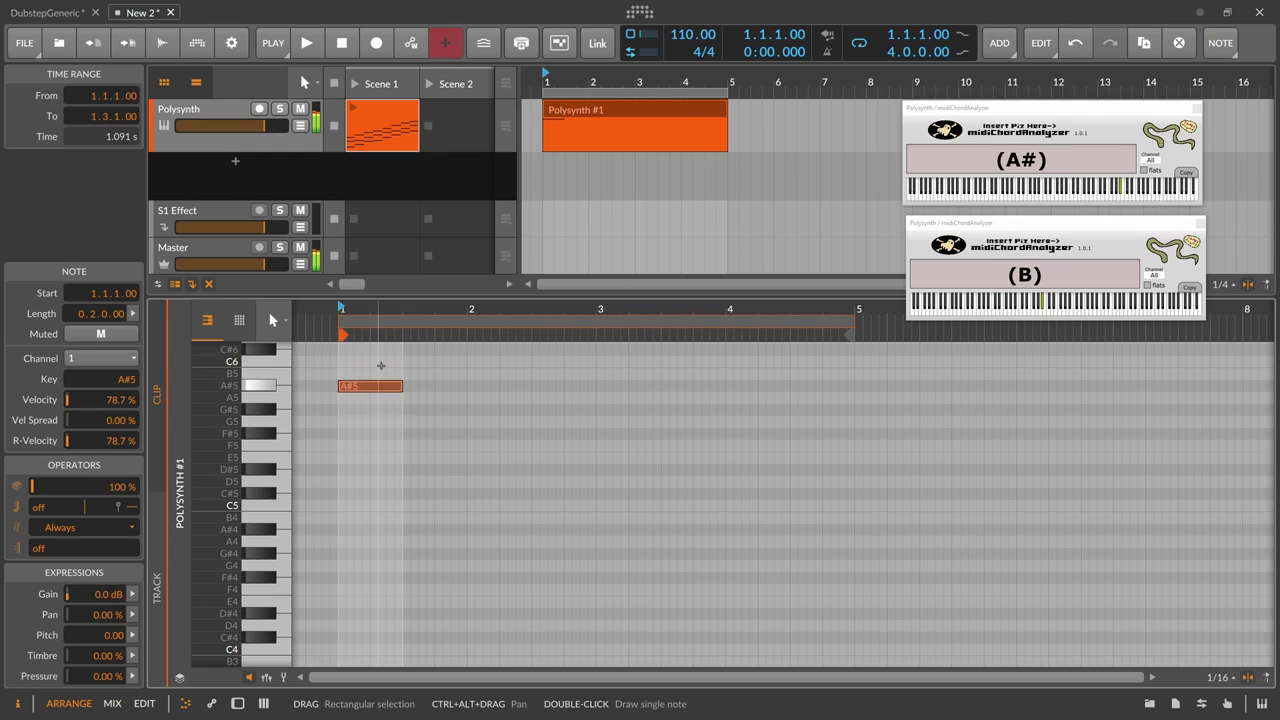
key(Down)
key(Down)
key(Down)
key(Down)
key(Down)
key(Down)
key(Down)
key(Down)
key(Down)
key(Down)
key(Down)
key(Down)
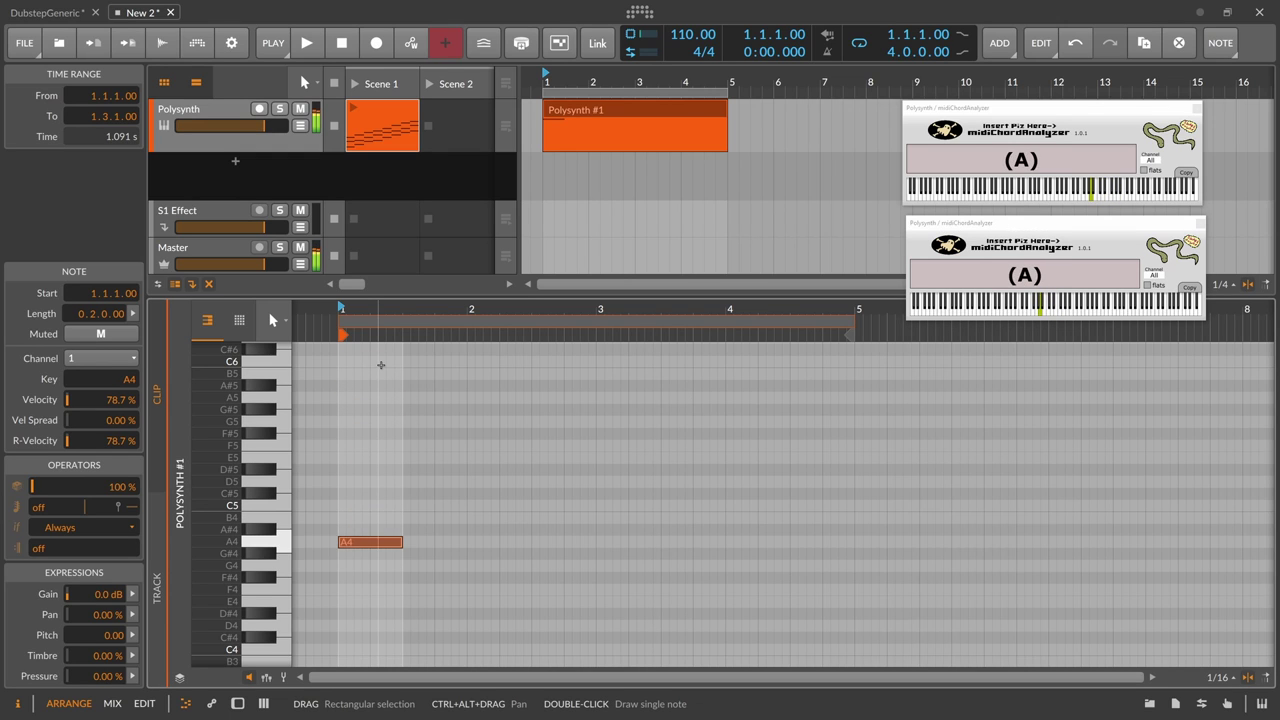
key(Down)
key(Down)
key(Down)
key(Down)
key(Down)
key(Down)
key(Down)
key(Down)
key(Down)
key(Down)
key(Down)
key(Down)
key(Down)
key(Down)
key(Down)
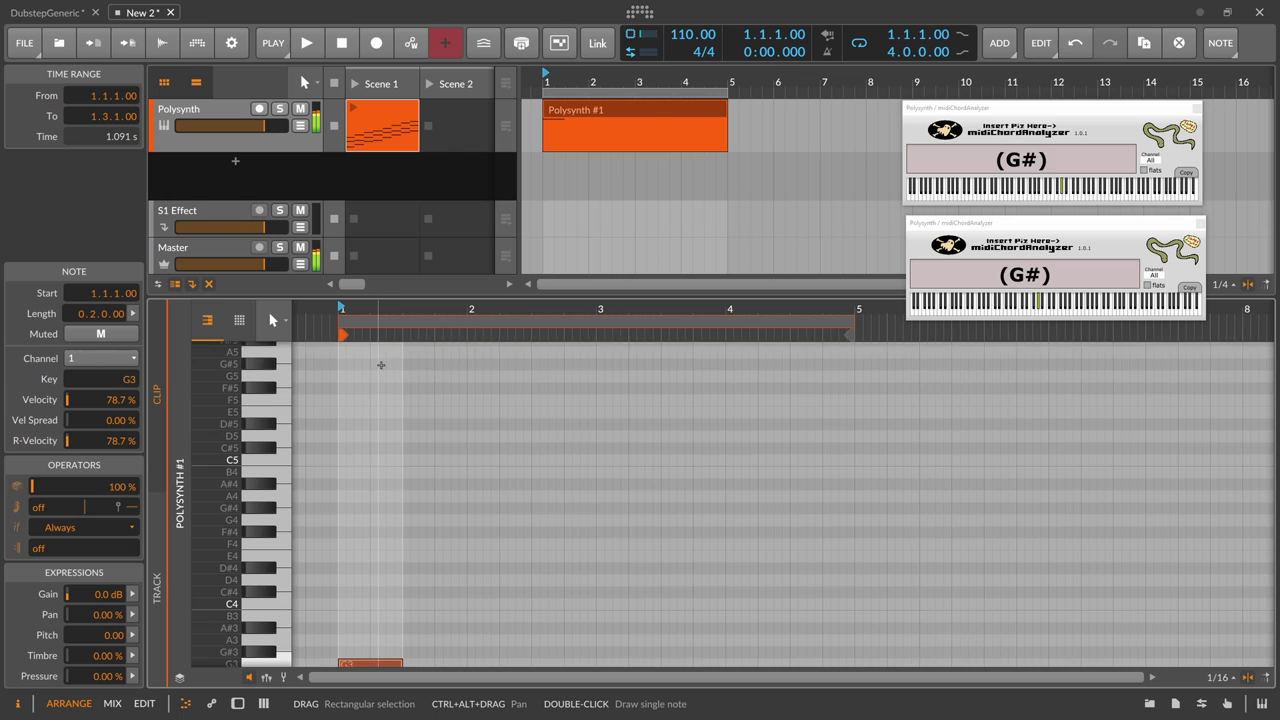
key(Down)
key(Down)
key(Down)
key(Down)
key(Down)
key(Down)
key(Down)
key(Down)
key(Down)
key(Down)
key(Down)
key(Down)
key(Down)
key(Down)
key(Down)
key(Down)
key(Down)
key(Down)
key(Down)
key(Down)
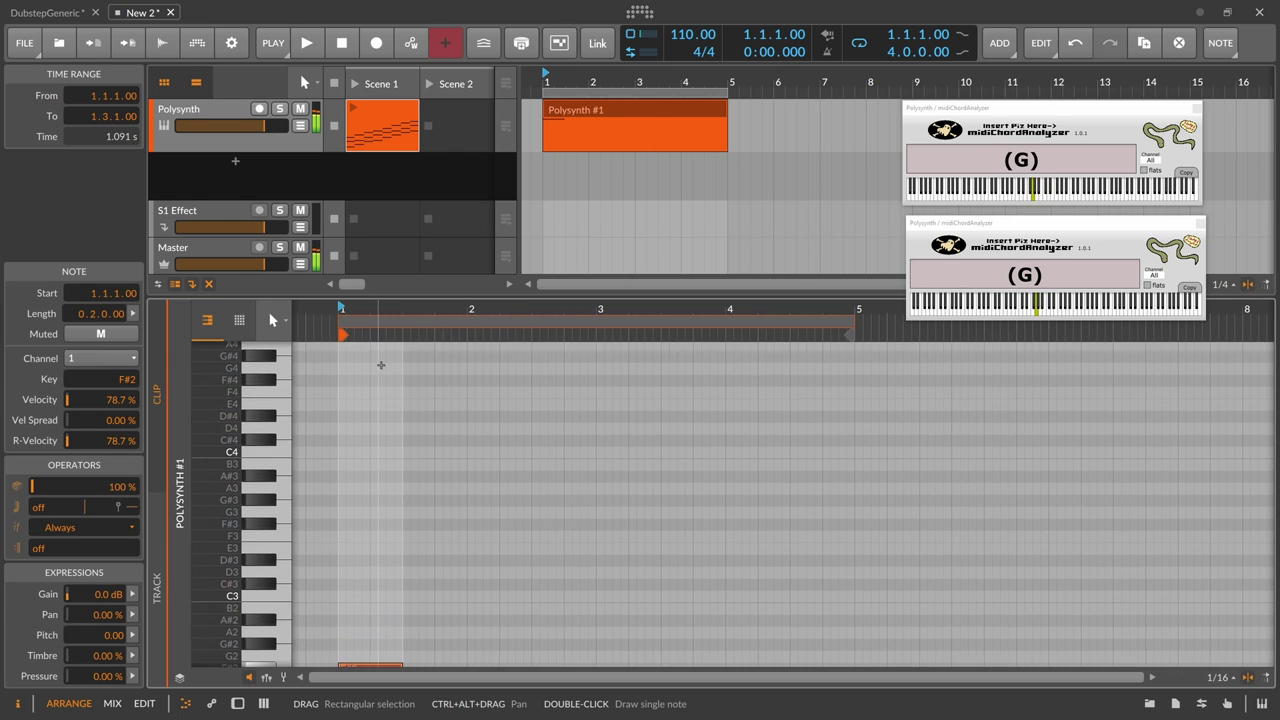
key(Down)
key(Down)
key(Down)
key(Down)
key(Down)
key(Down)
key(Down)
key(Down)
key(Down)
key(Down)
key(Down)
key(Down)
key(Down)
key(Down)
key(Down)
key(Down)
key(Down)
key(Down)
key(Down)
key(Down)
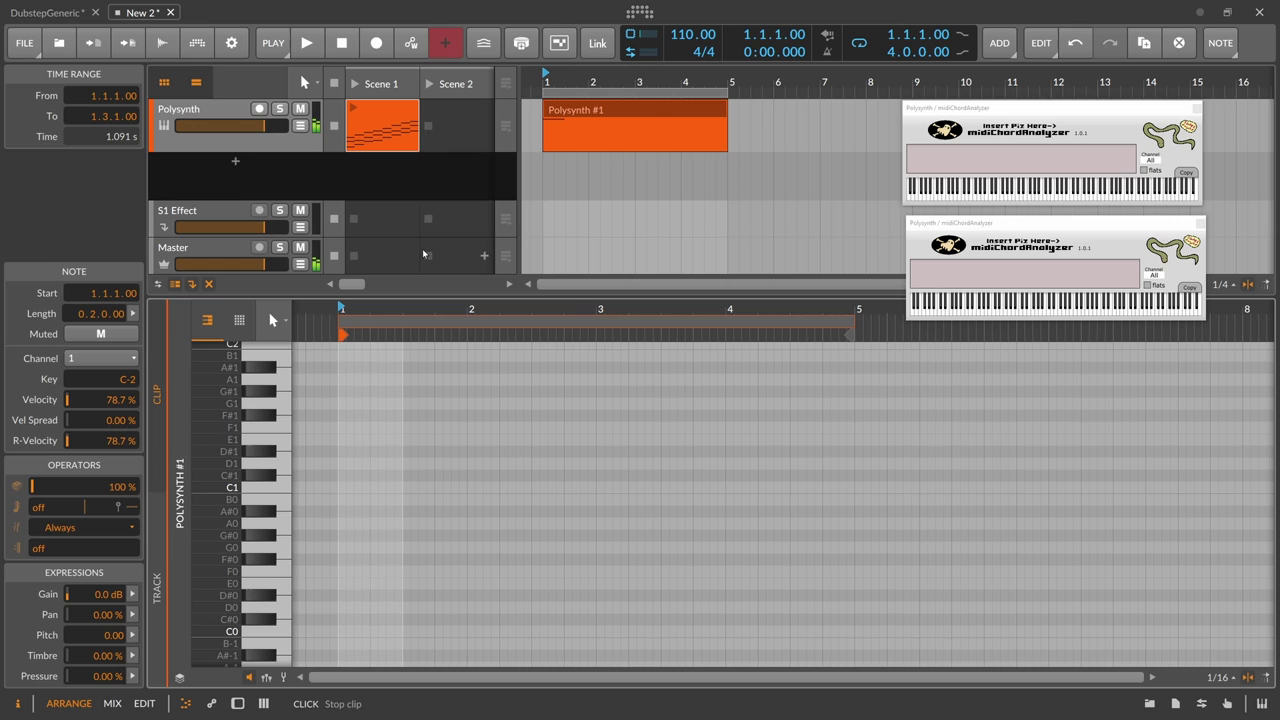
- Open the Note Wrap device's grid patch on the Polysynth track and inspect its Ø Wrap module
double_click(229, 113)
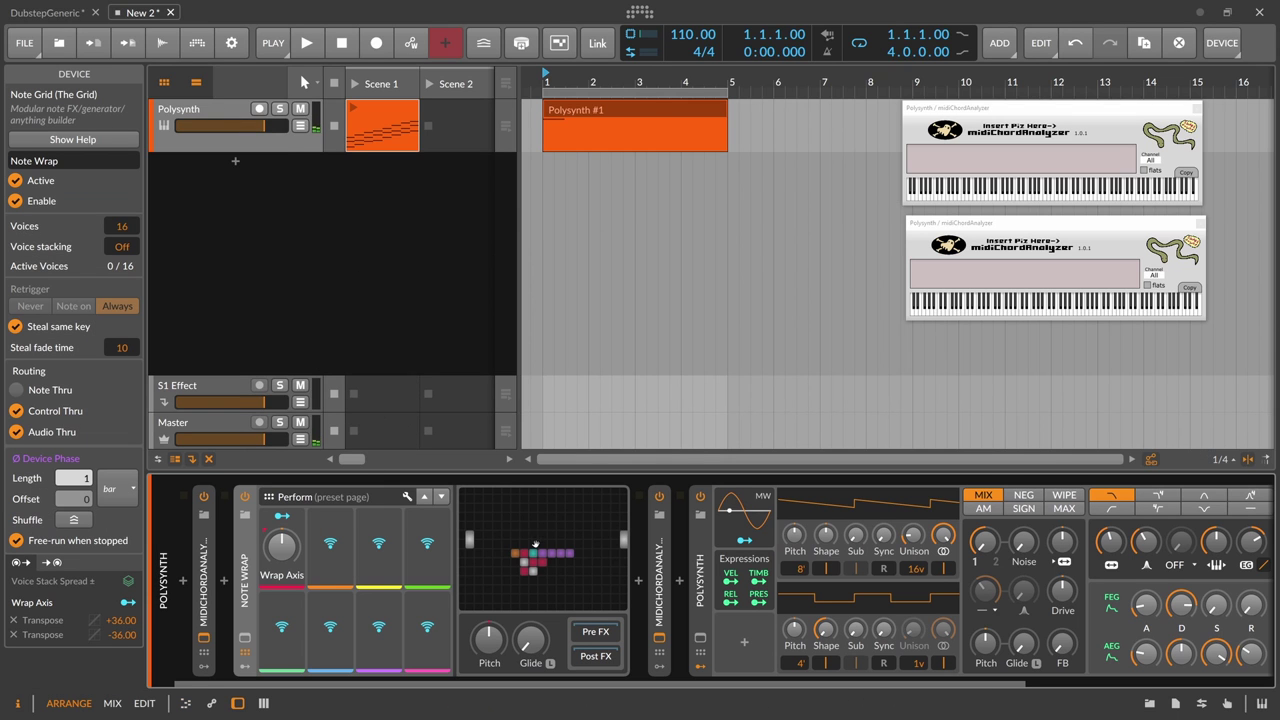
click(535, 545)
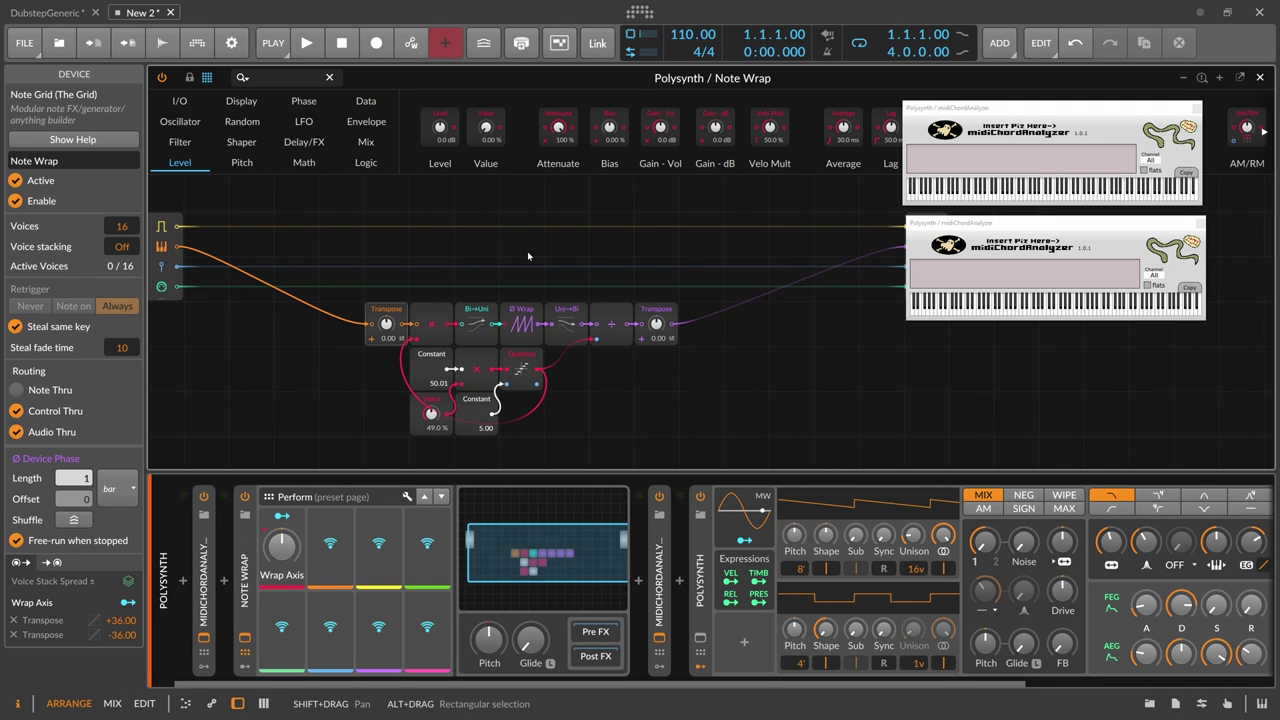
scroll(527, 252, down, 1)
scroll(527, 252, up, 1)
drag(485, 263, 504, 238)
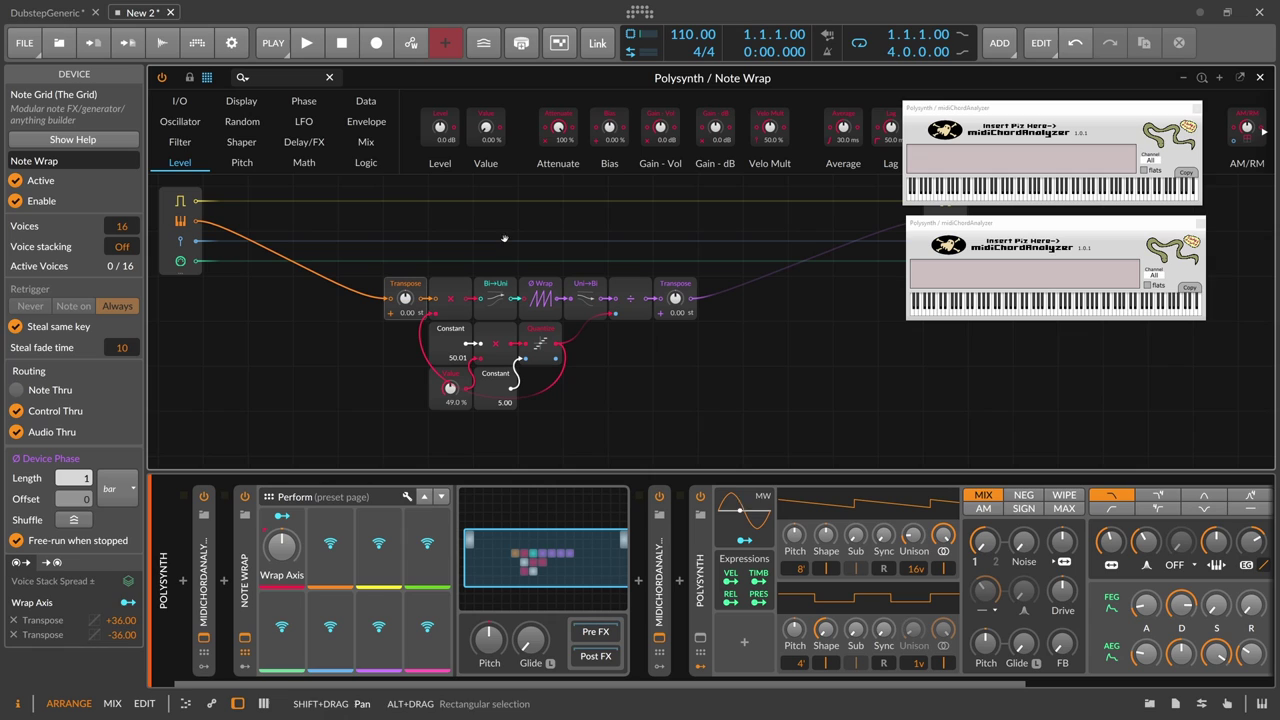
click(542, 294)
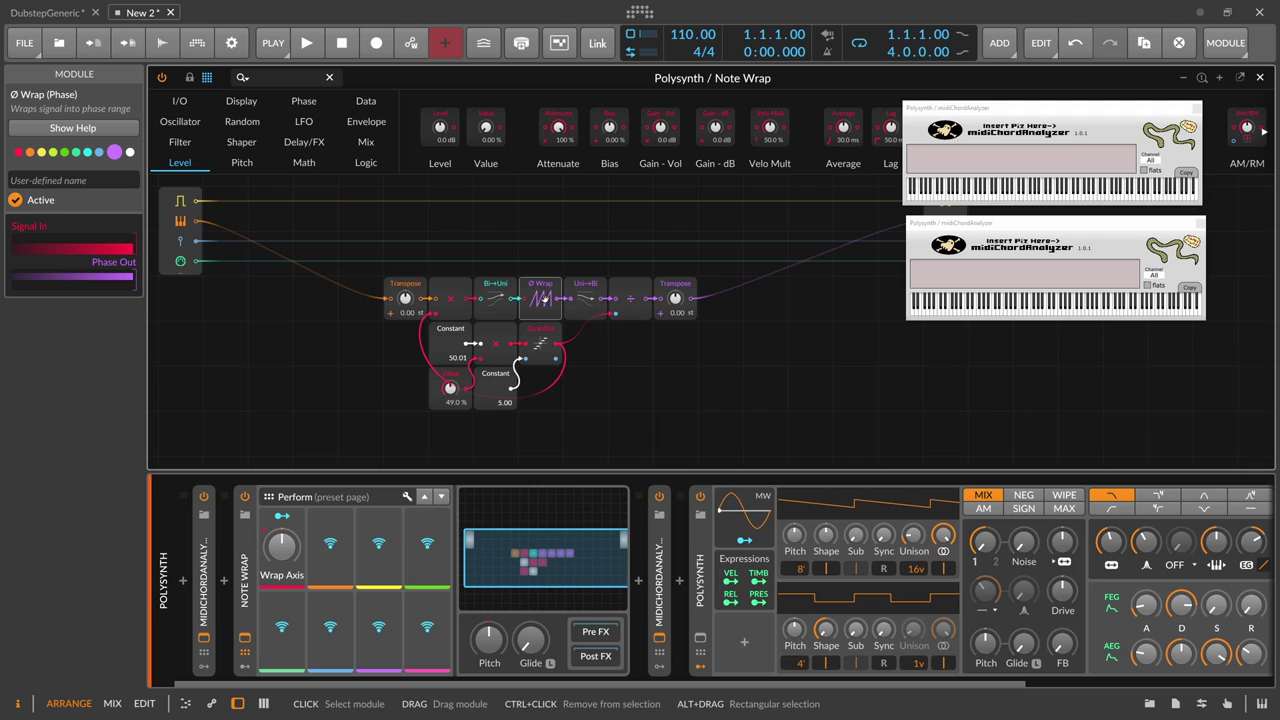
- Close both midiChordAnalyzer windows, check the Wrap Axis control, and close the Note Wrap grid editor
click(1198, 221)
click(1196, 107)
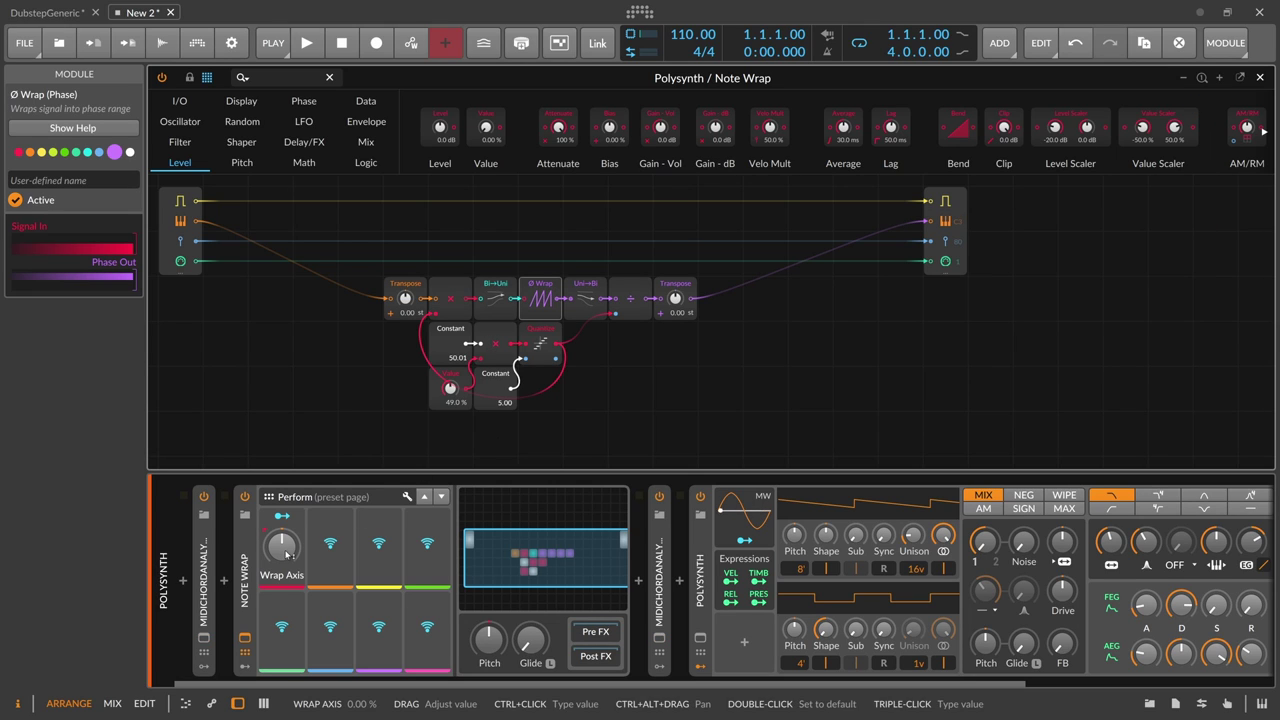
drag(284, 553, 283, 550)
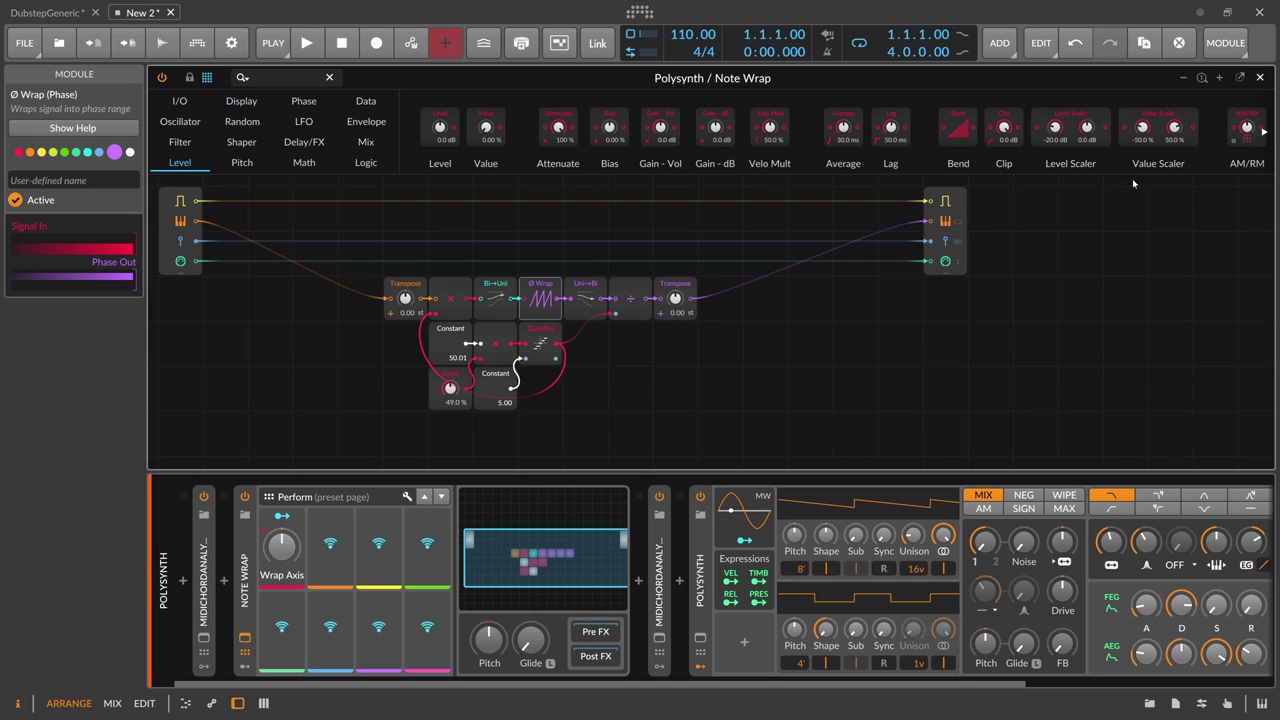
click(1259, 77)
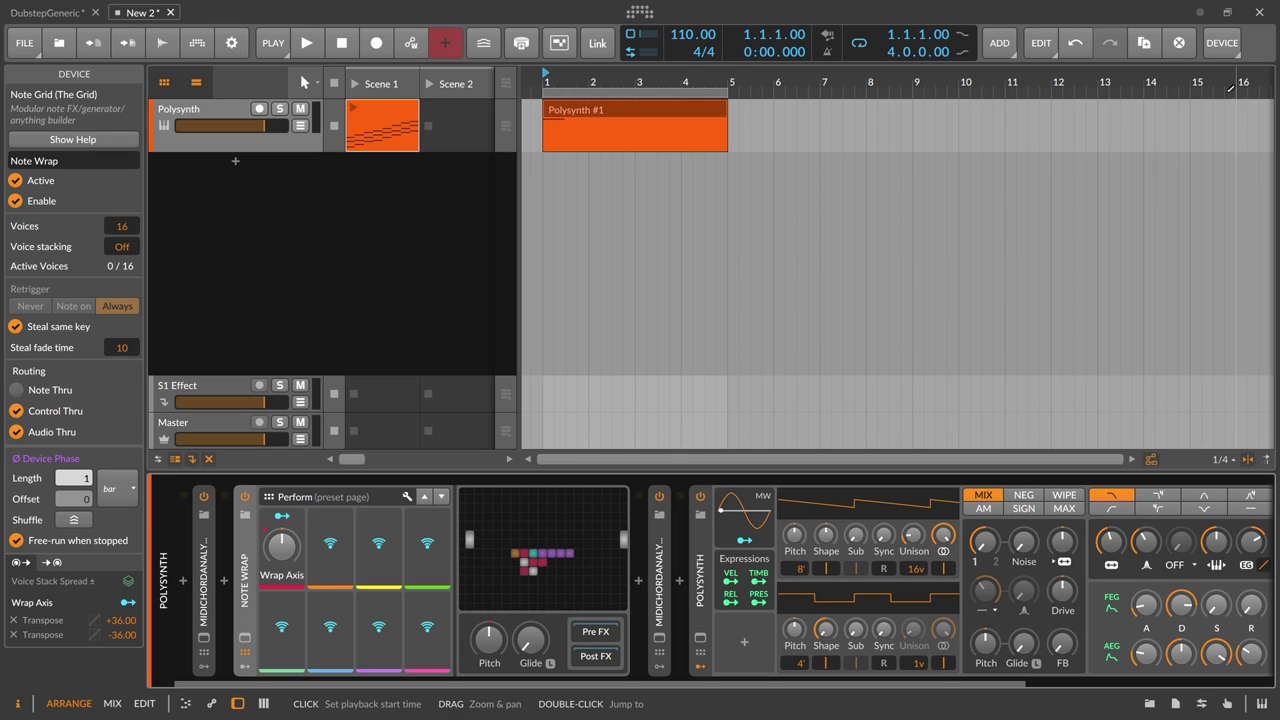
- Reopen the Polysynth #1 clip and raise its C-2 note by octaves to C3
double_click(590, 130)
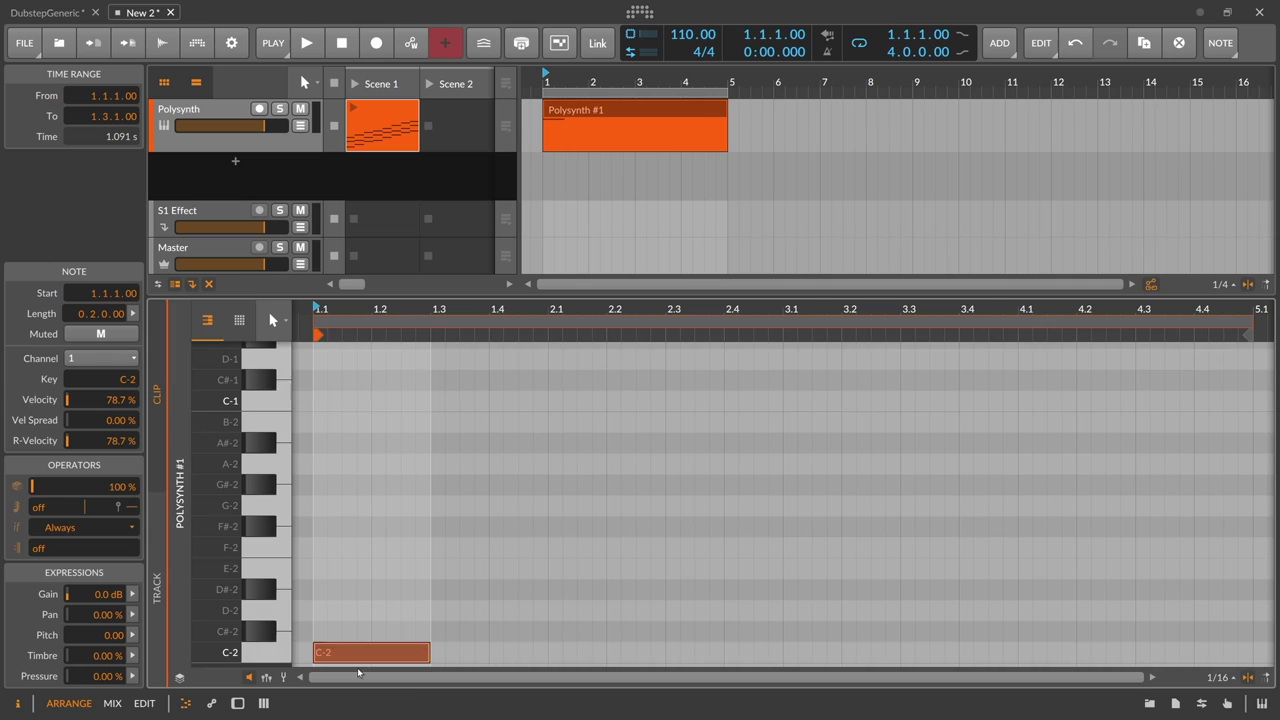
key(shift+Up)
key(shift+Up)
key(shift+Up)
key(shift+Up)
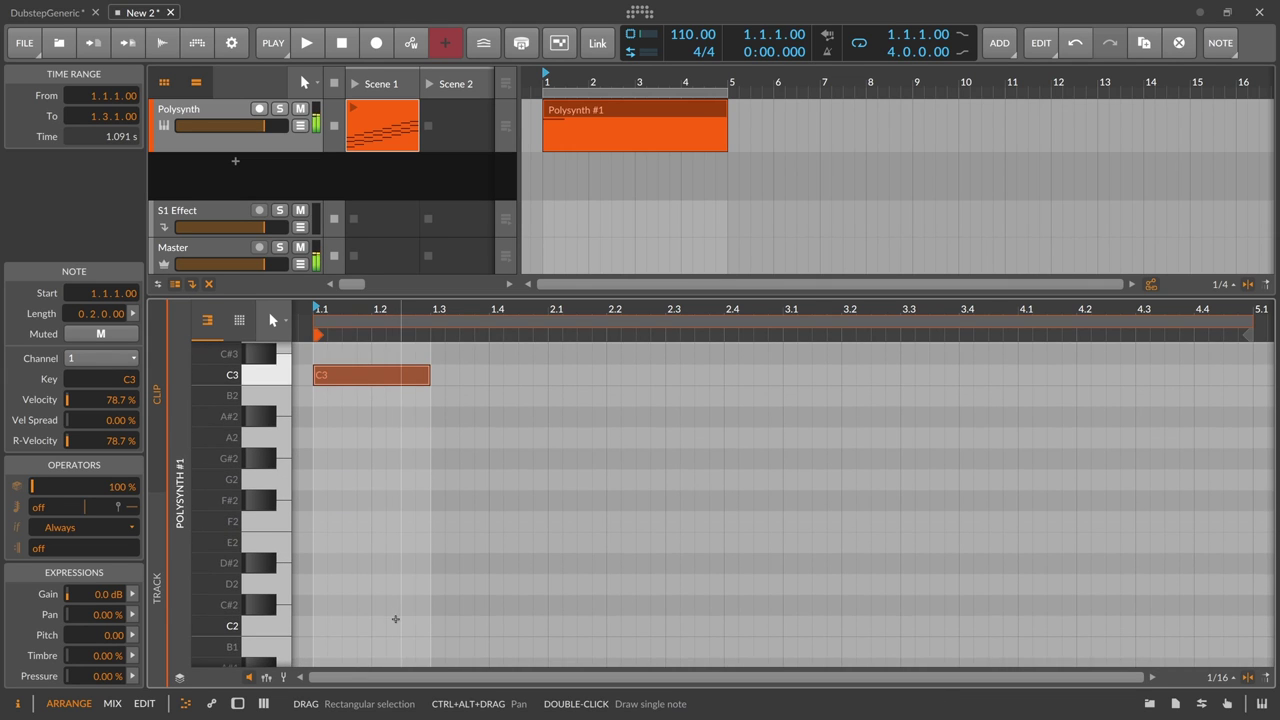
key(shift+Up)
drag(357, 314, 401, 365)
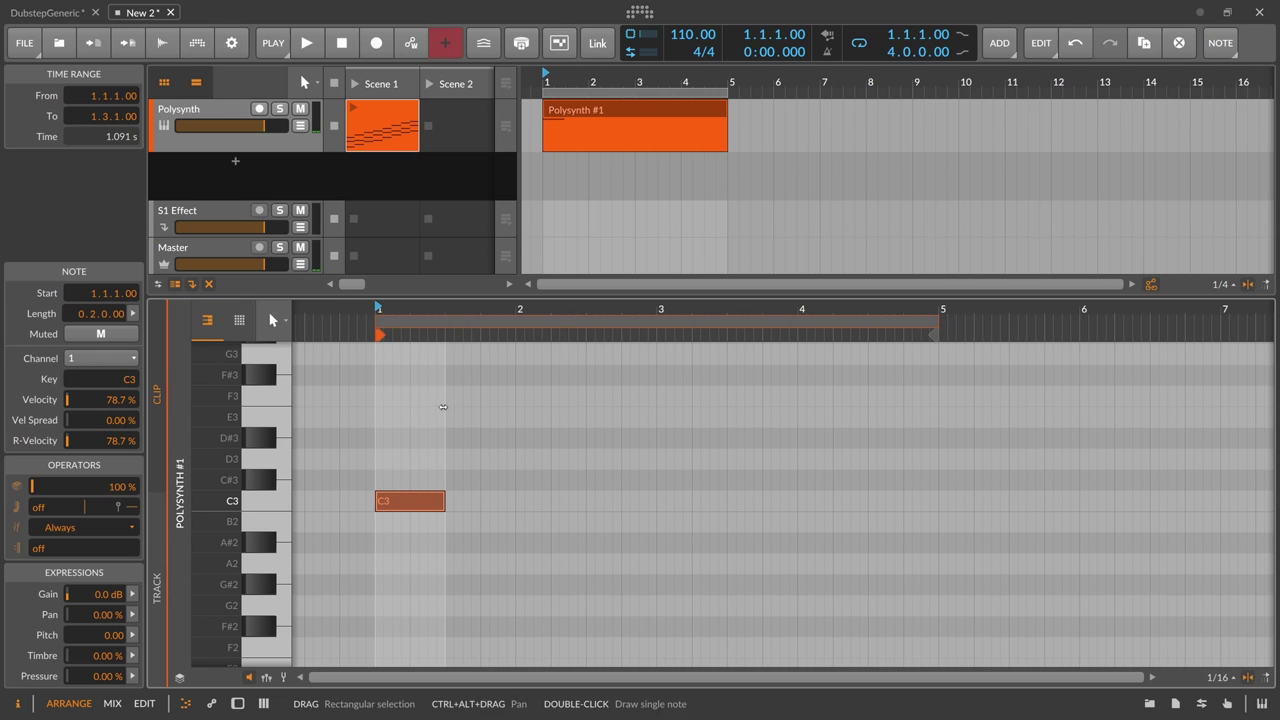
- Add an F3 note at 1.3 and an F#2 note at 1.3.3 in the Polysynth #1 clip
double_click(450, 397)
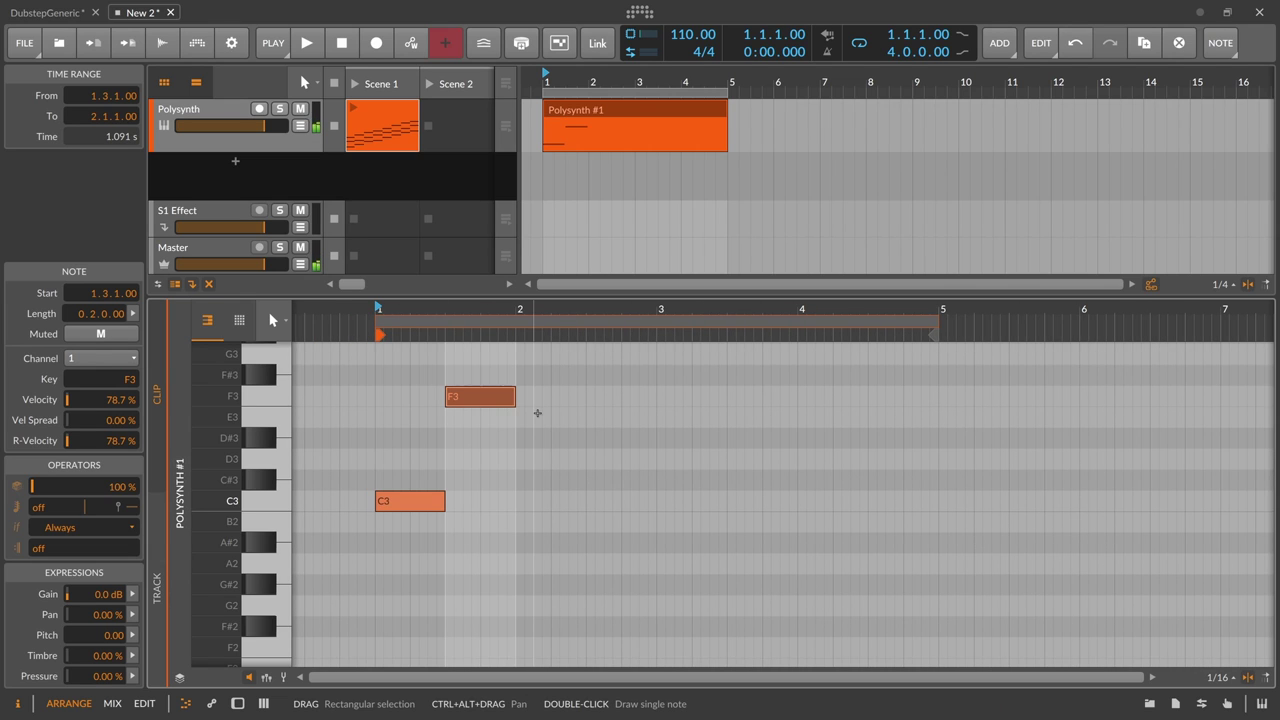
key(Up)
key(Down)
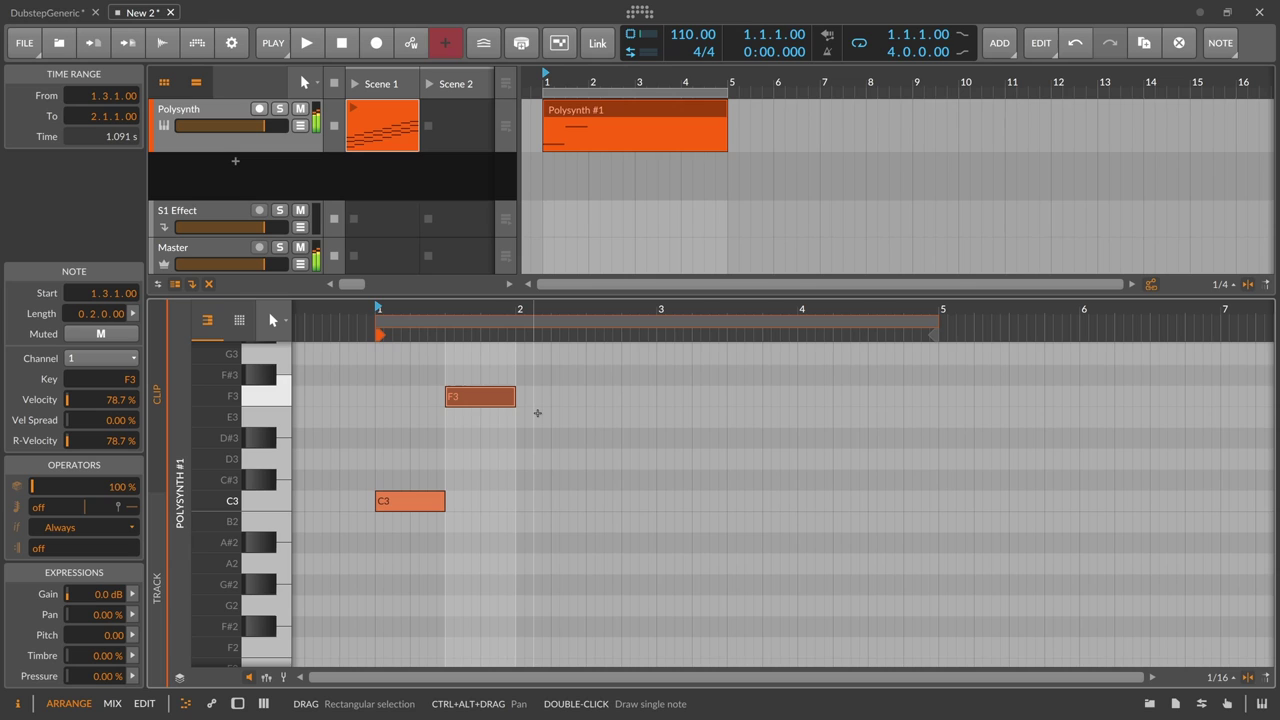
double_click(469, 627)
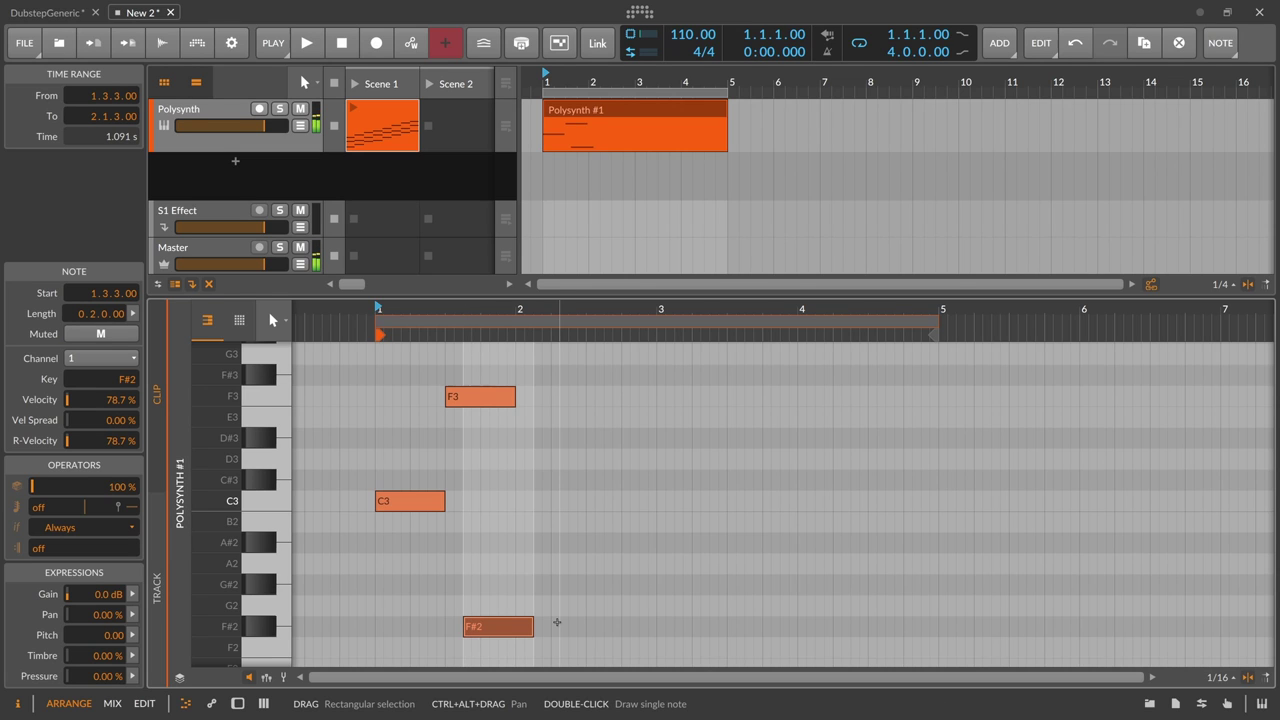
- Move the F#2 note back to 1.3 under the F3 note, testing F2 before returning it to F#2
key(Up)
key(Left)
key(Down)
key(Down)
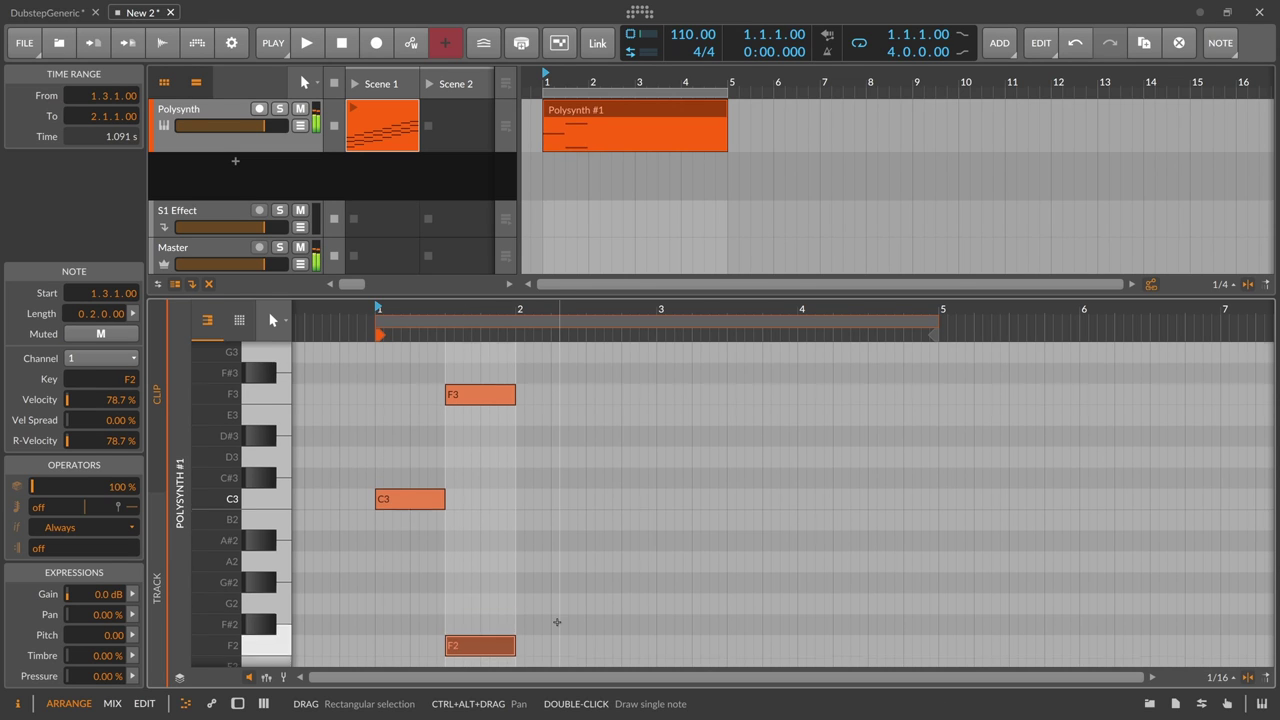
key(Up)
key(Down)
key(Up)
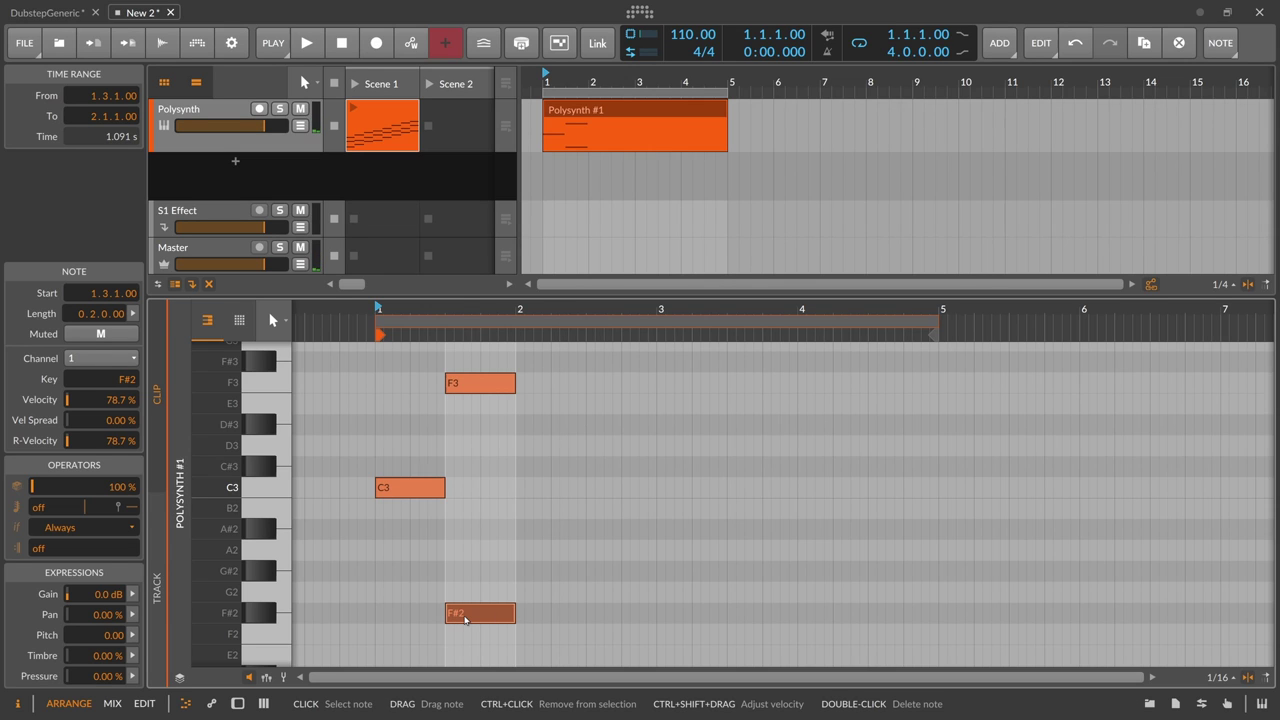
- Audition the lower note at 1.3 by semitones up to A#2 and bring it back to F#2
key(Down)
key(Up)
key(Up)
key(Up)
key(Up)
key(Up)
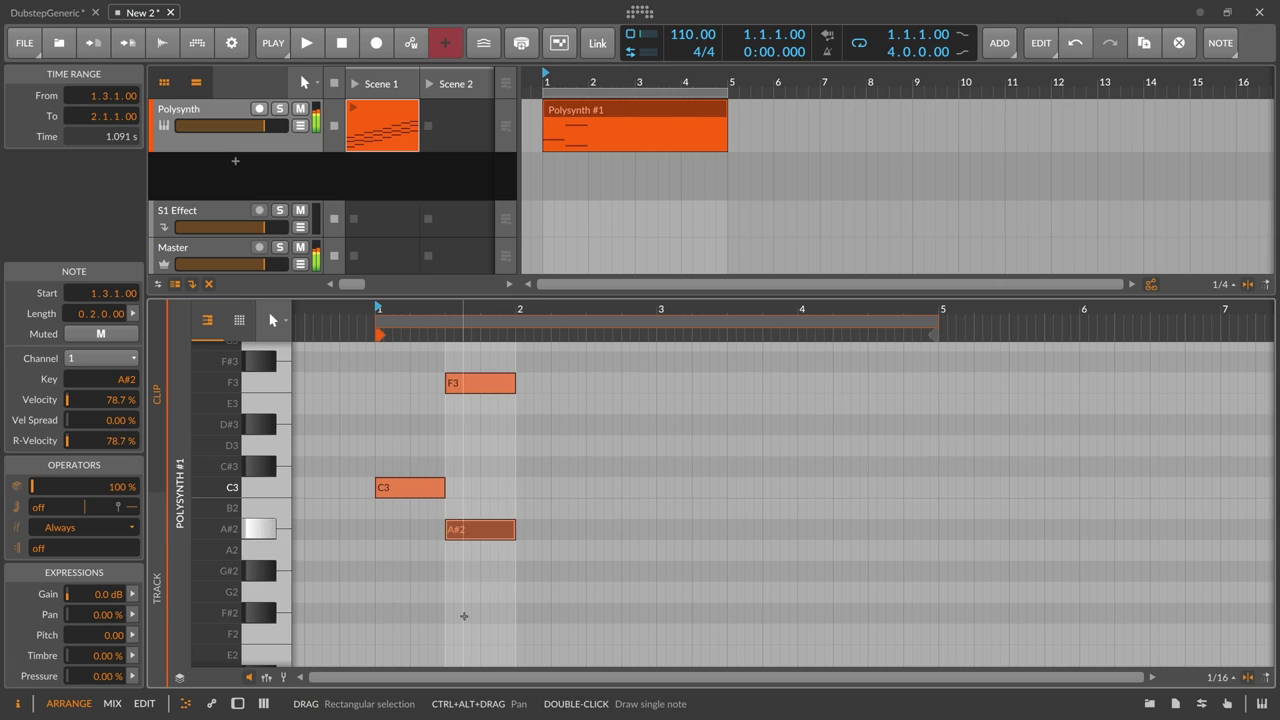
key(Down)
key(Down)
key(Down)
key(Down)
key(Down)
key(Up)
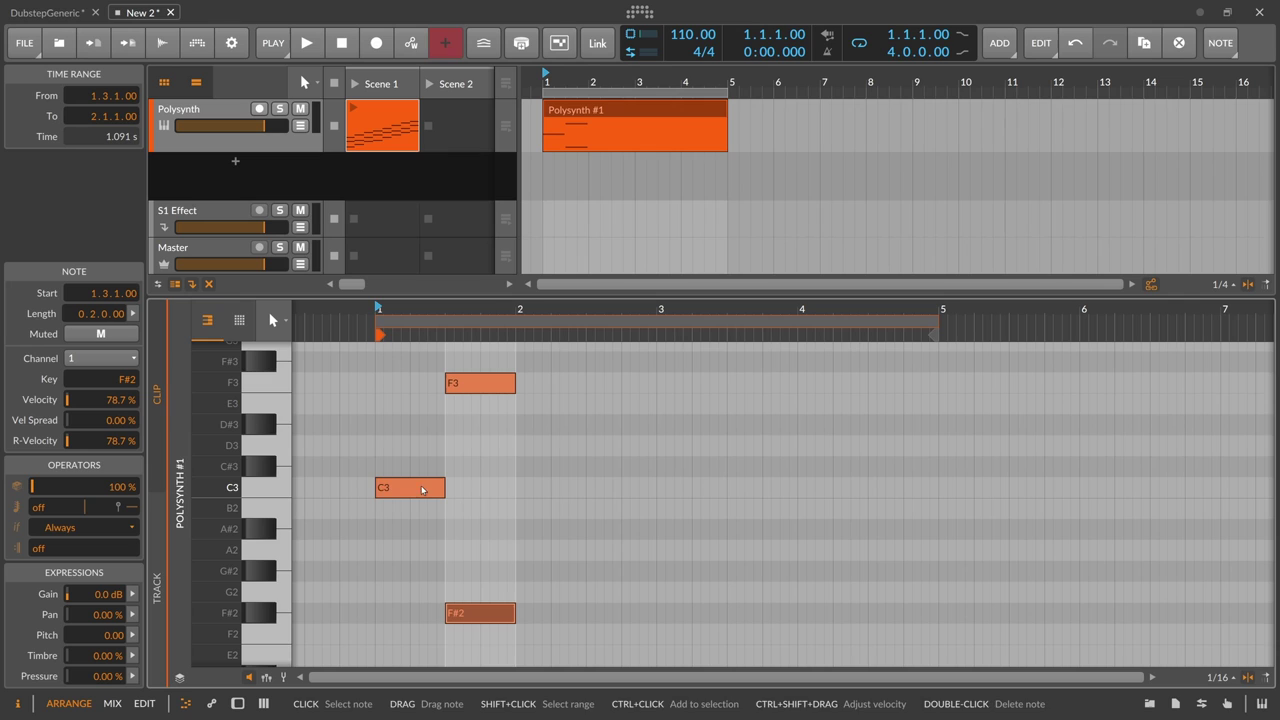
- Extend the C3 note to end at 3.3 and raise it three semitones to D#3
drag(444, 488, 727, 488)
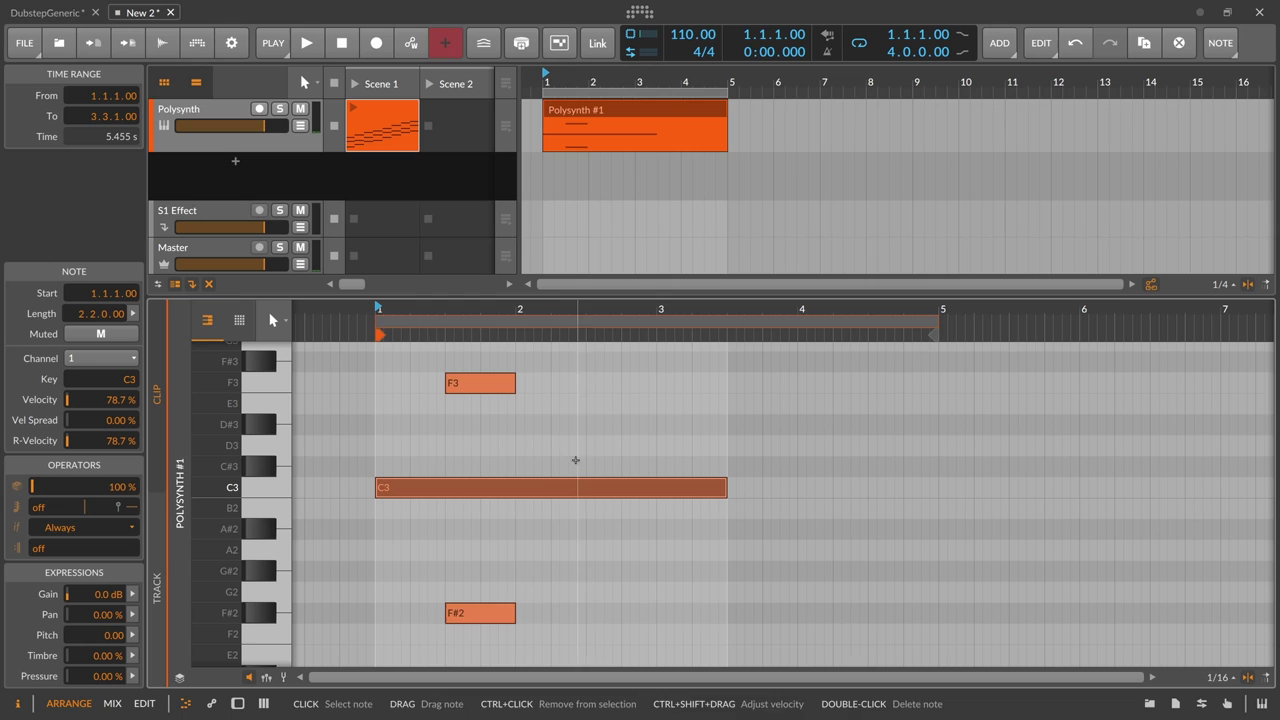
key(Up)
key(Up)
key(Up)
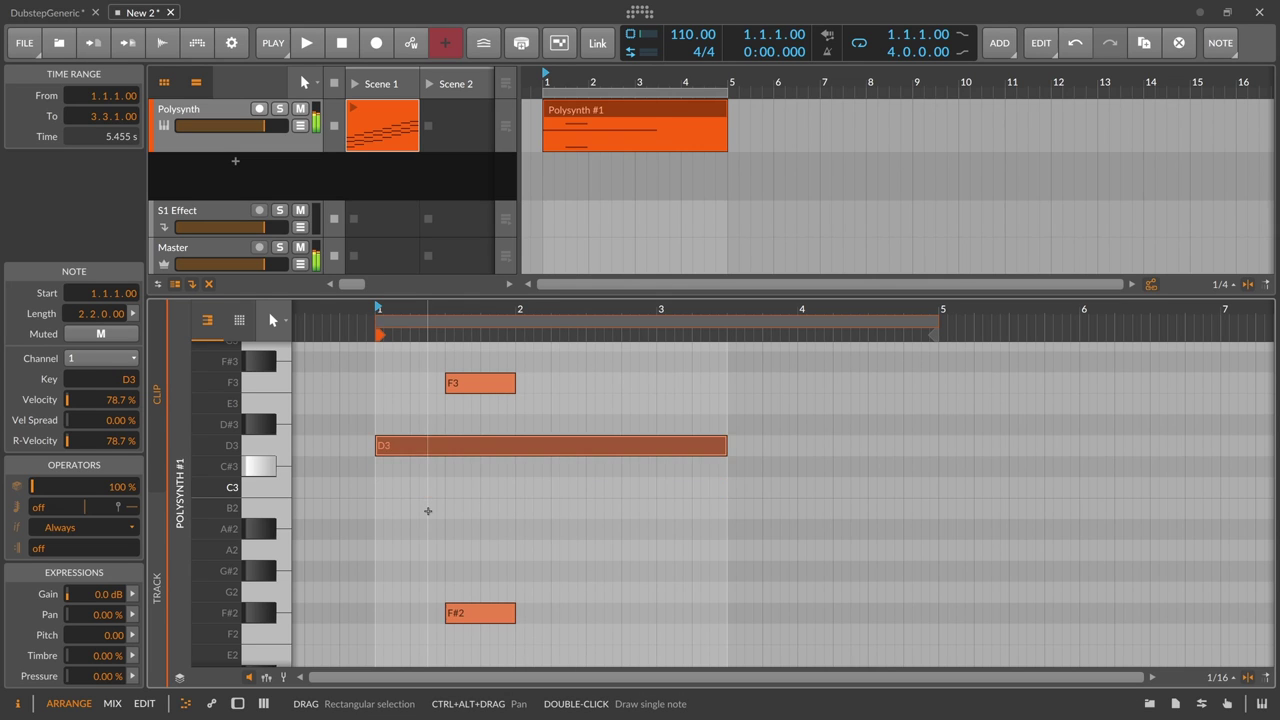
- Raise the two short notes at 1.3 together by three semitones to G#3 and A2
click(485, 611)
ctrl+click(484, 390)
key(Up)
key(Up)
key(Up)
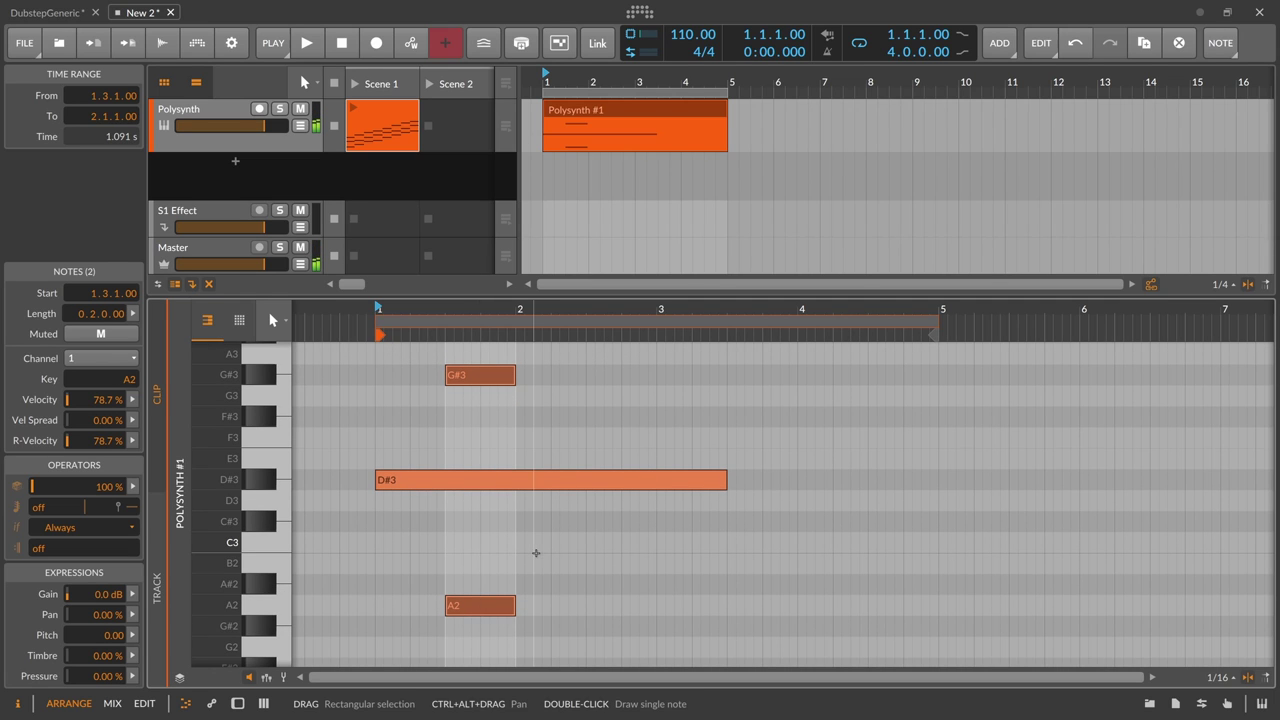
- Show the Polysynth track's devices, check the Wrap Axis control, and insert the Octave Wrapper preset after Note Wrap
double_click(232, 108)
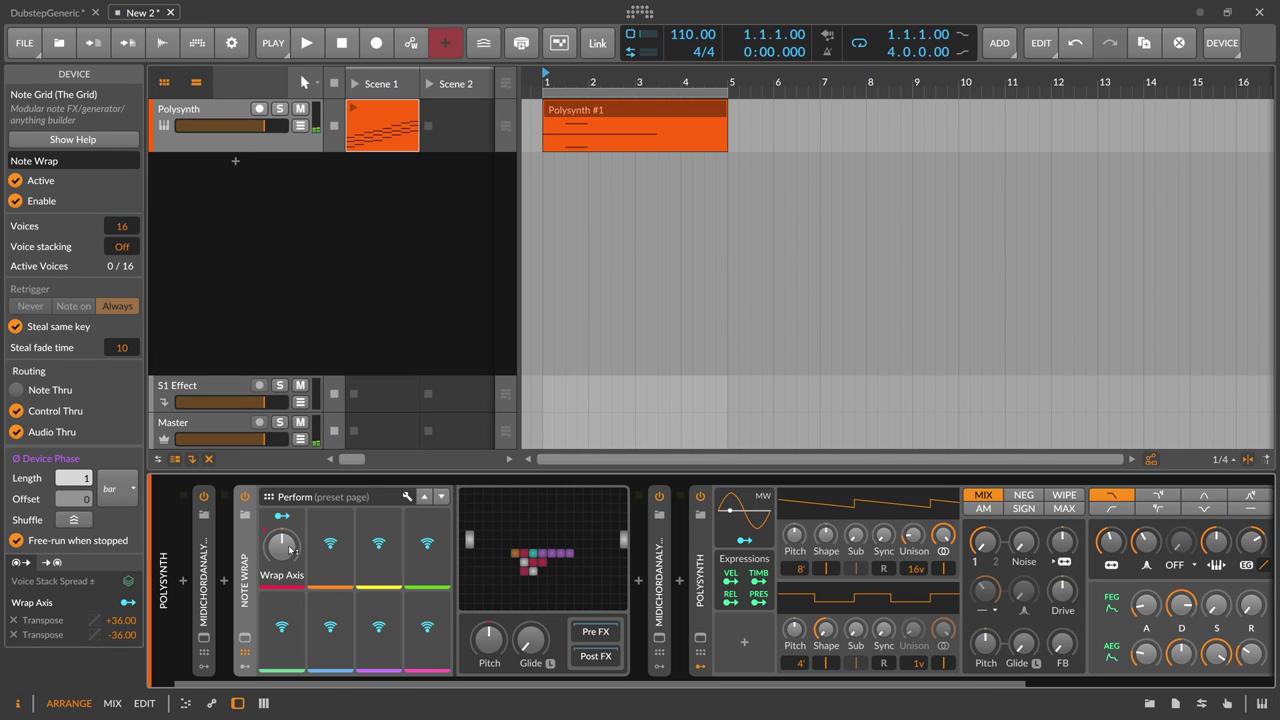
mouse_move(289, 550)
mouse_down()
mouse_move(289, 525)
mouse_move(289, 551)
mouse_up()
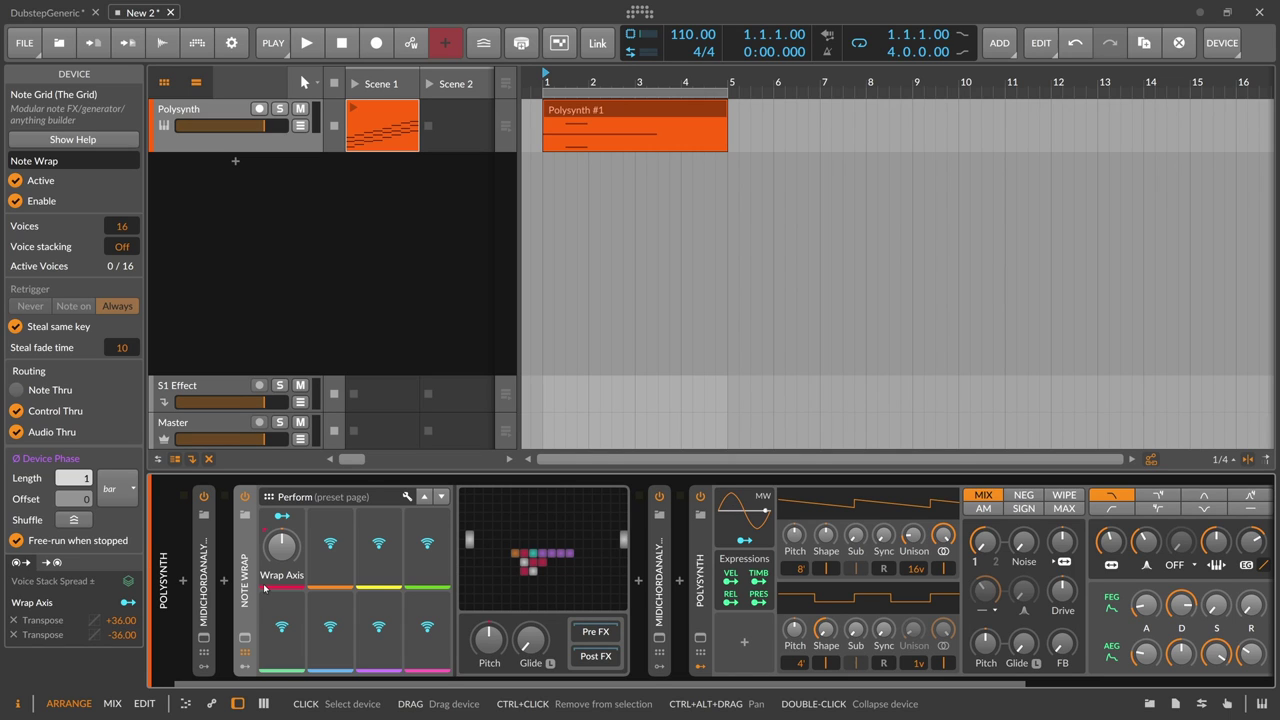
click(640, 584)
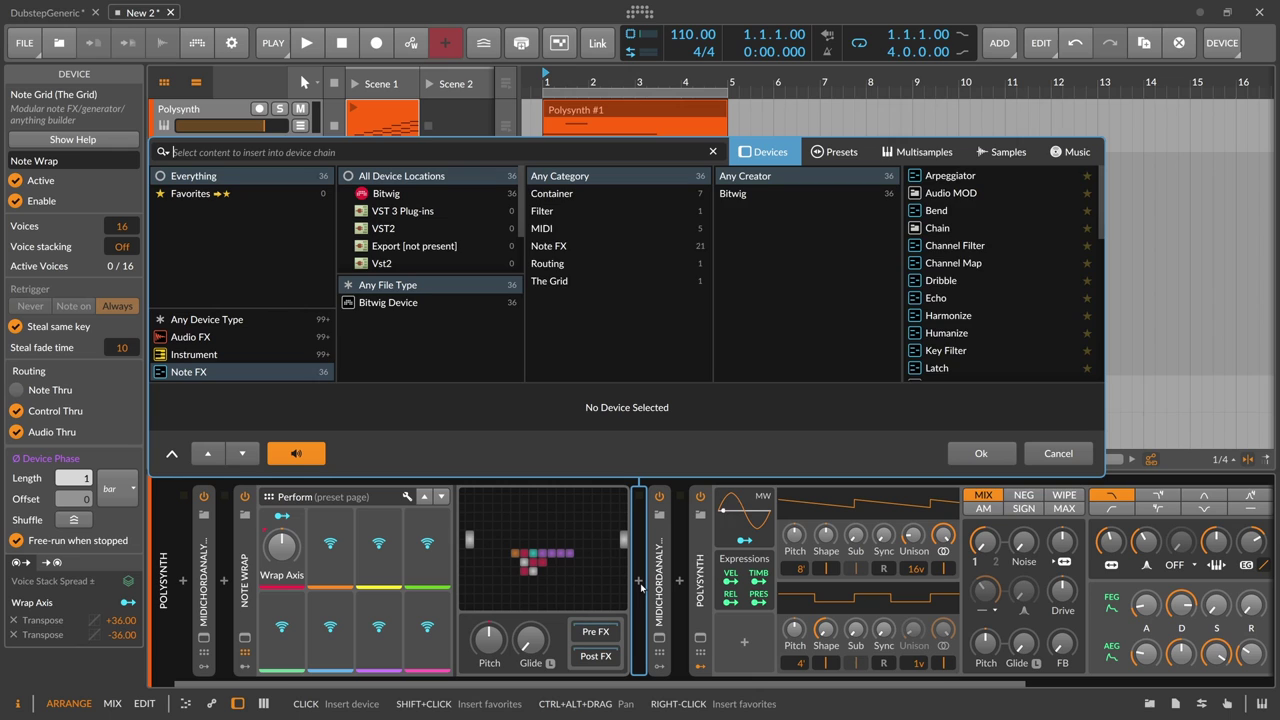
text(wrapper)
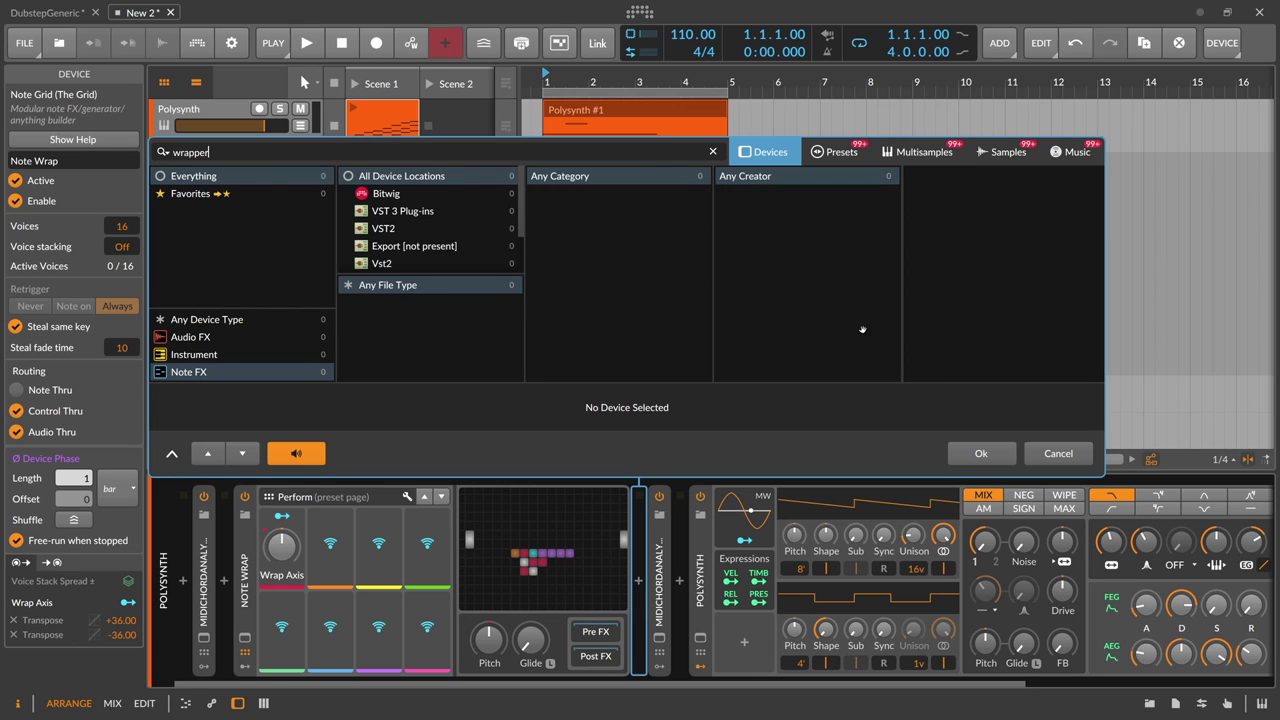
click(836, 152)
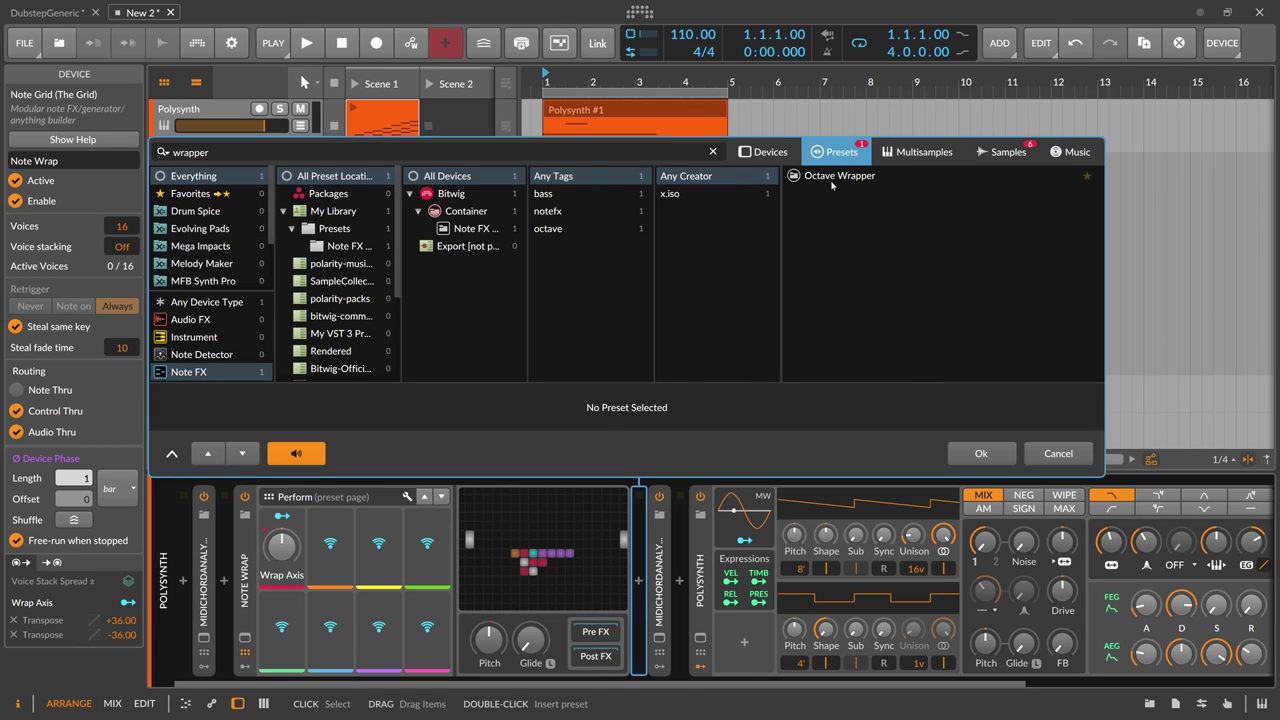
click(829, 179)
double_click(829, 179)
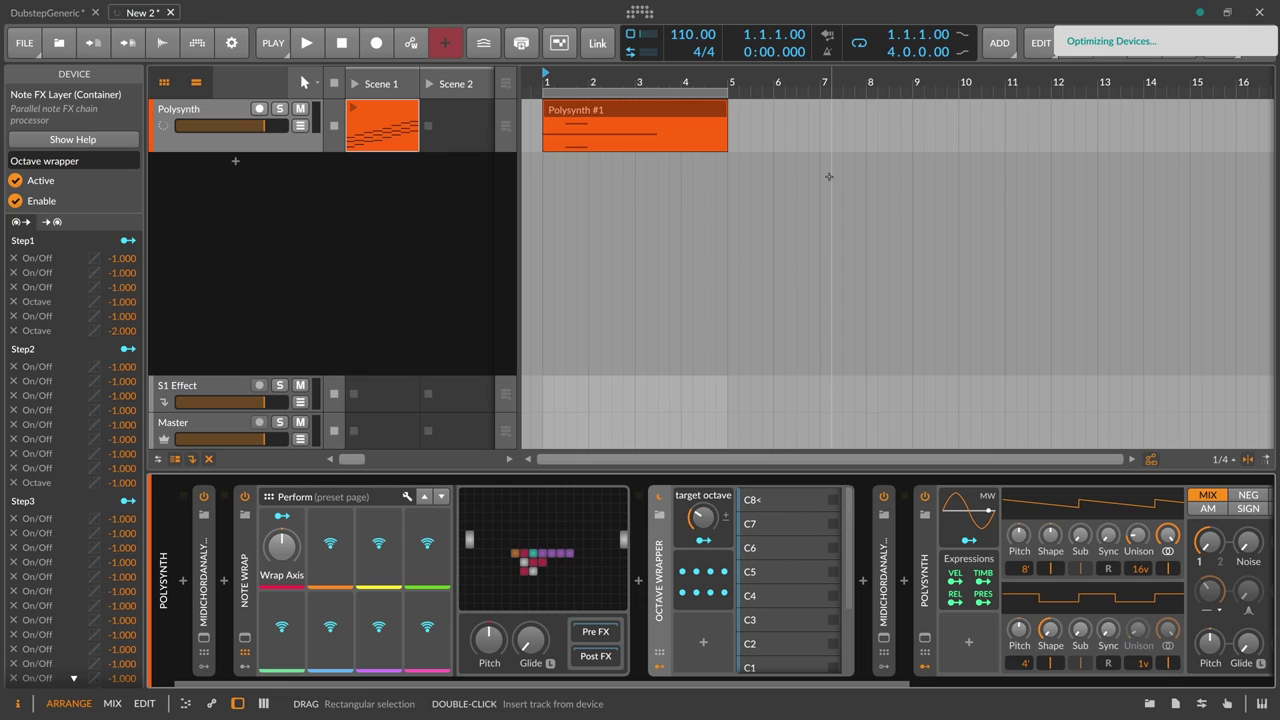
- Examine the Octave Wrapper's C6 and C5 layers with their Note Filter and Note Transpose devices, plus the remaining layers
drag(526, 686, 606, 686)
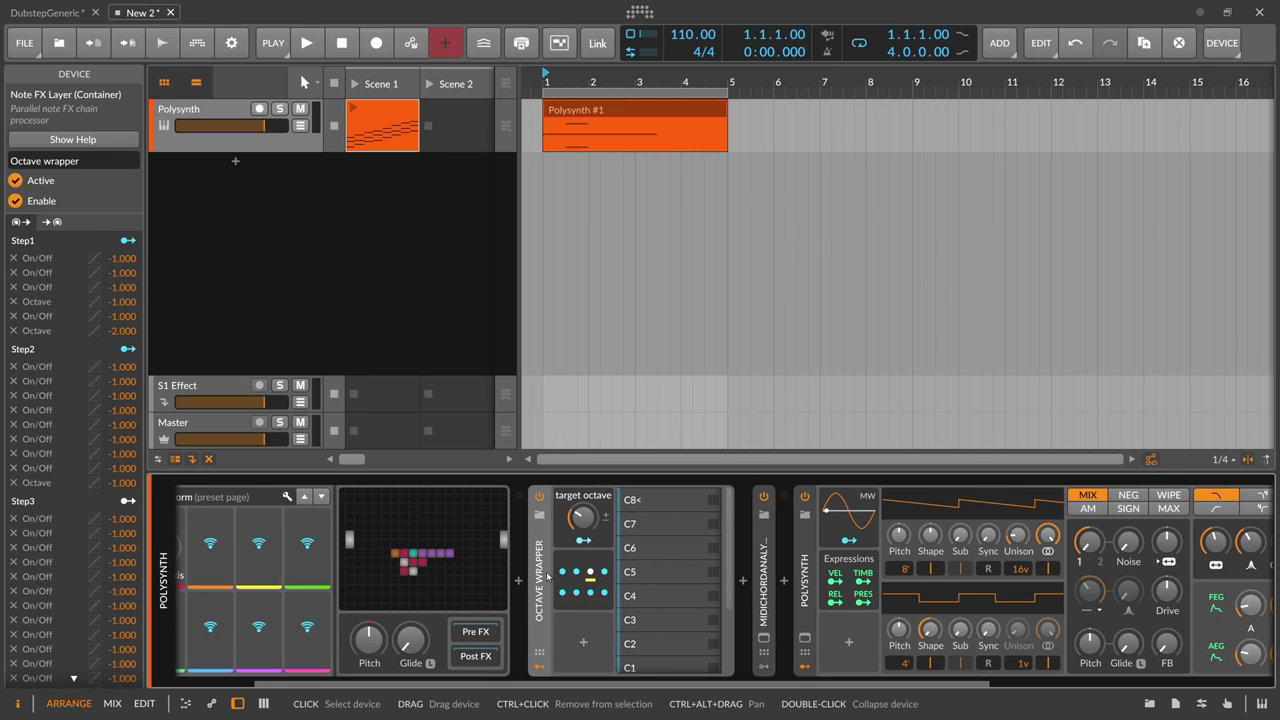
click(630, 547)
drag(611, 682, 763, 677)
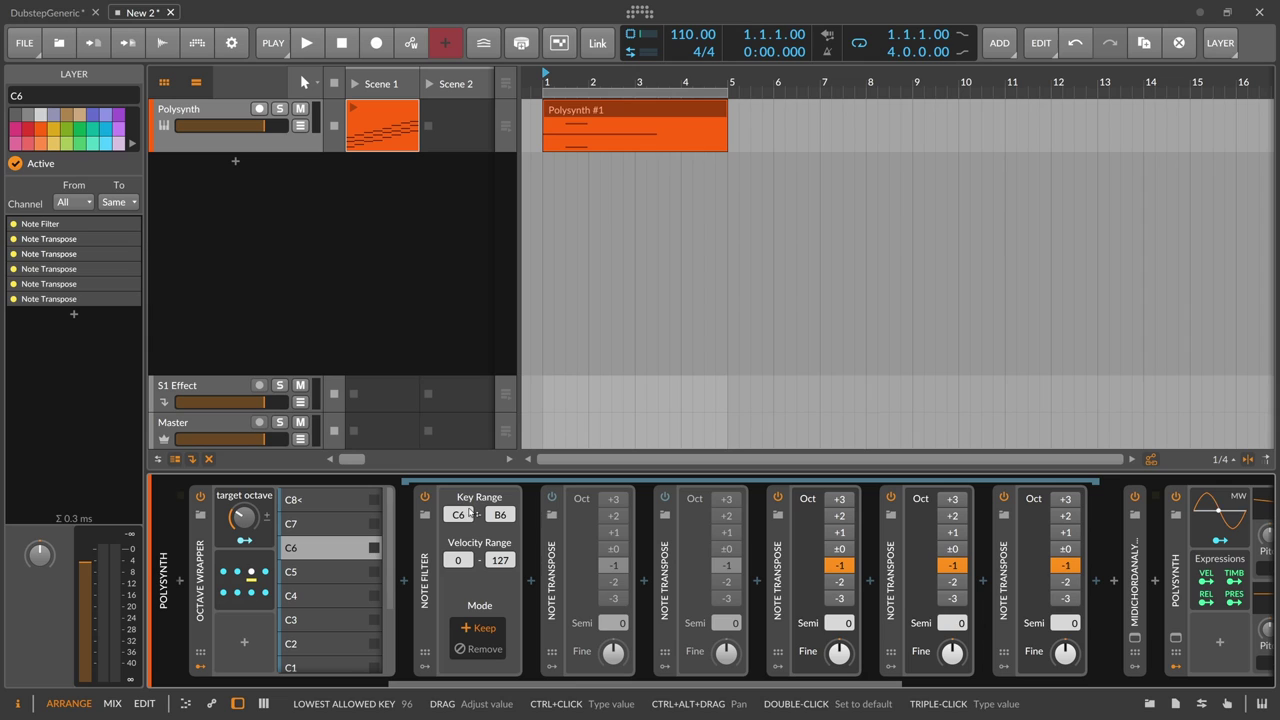
click(458, 515)
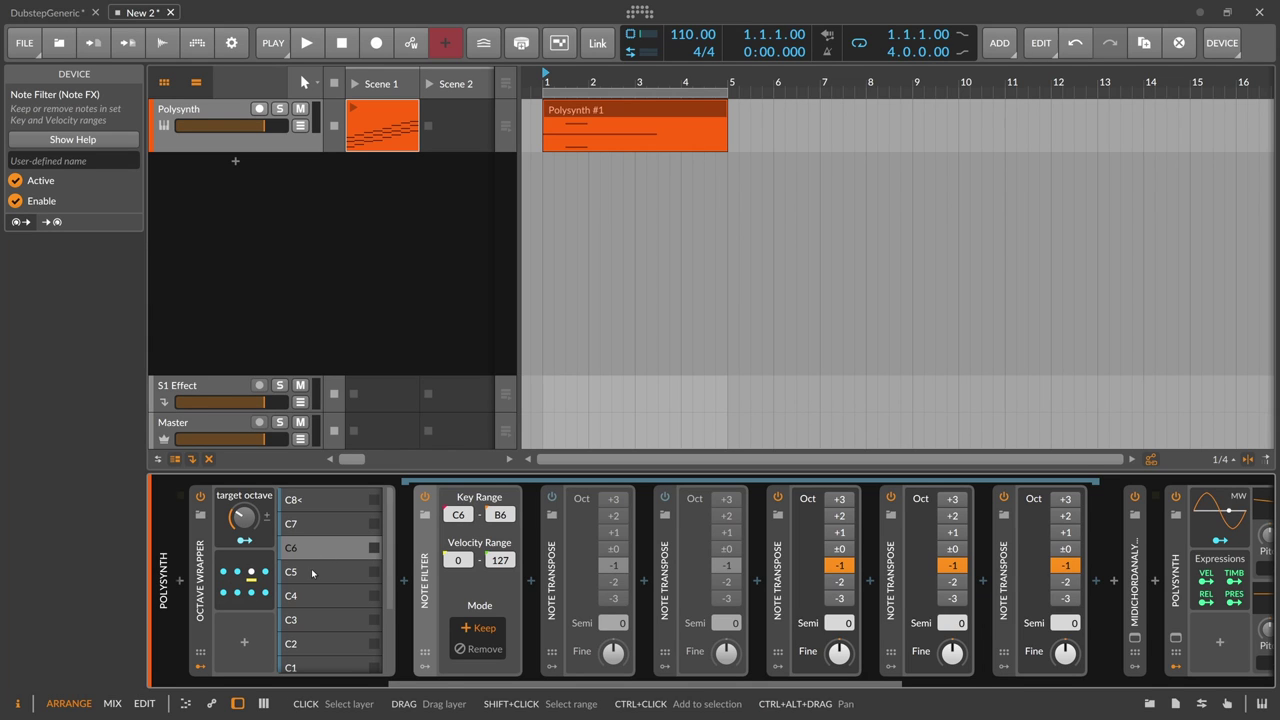
click(312, 573)
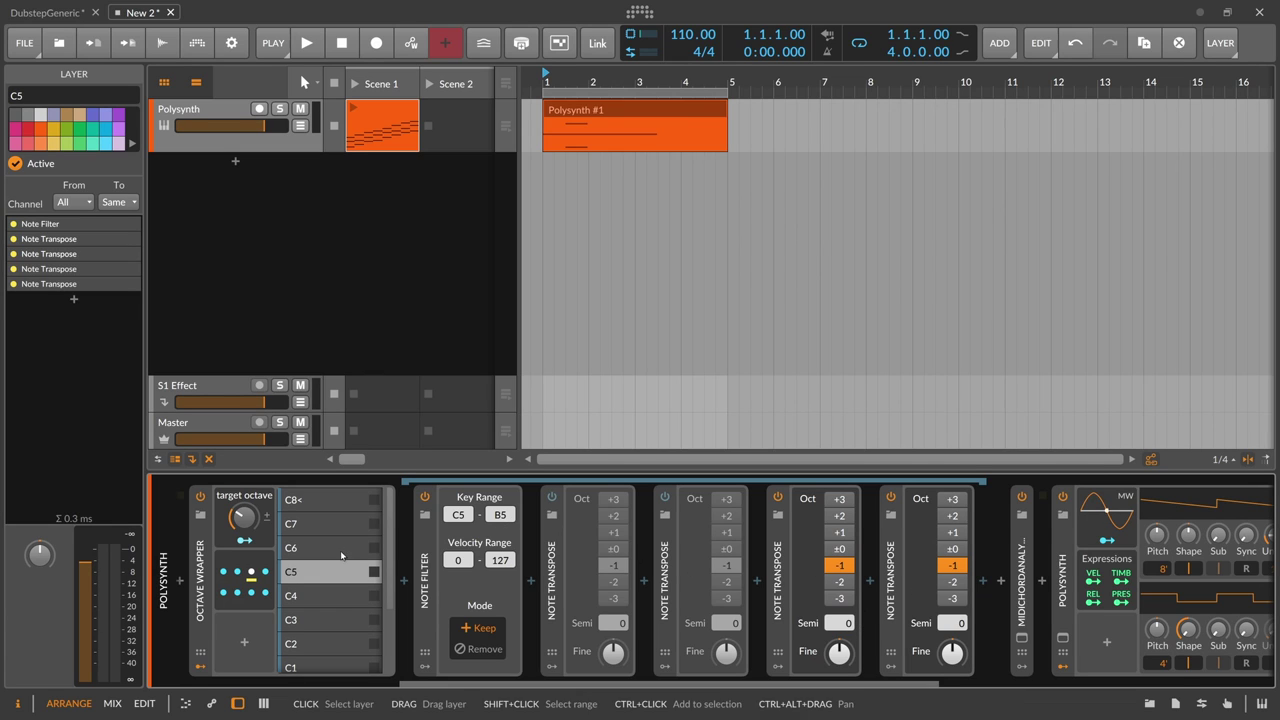
click(305, 548)
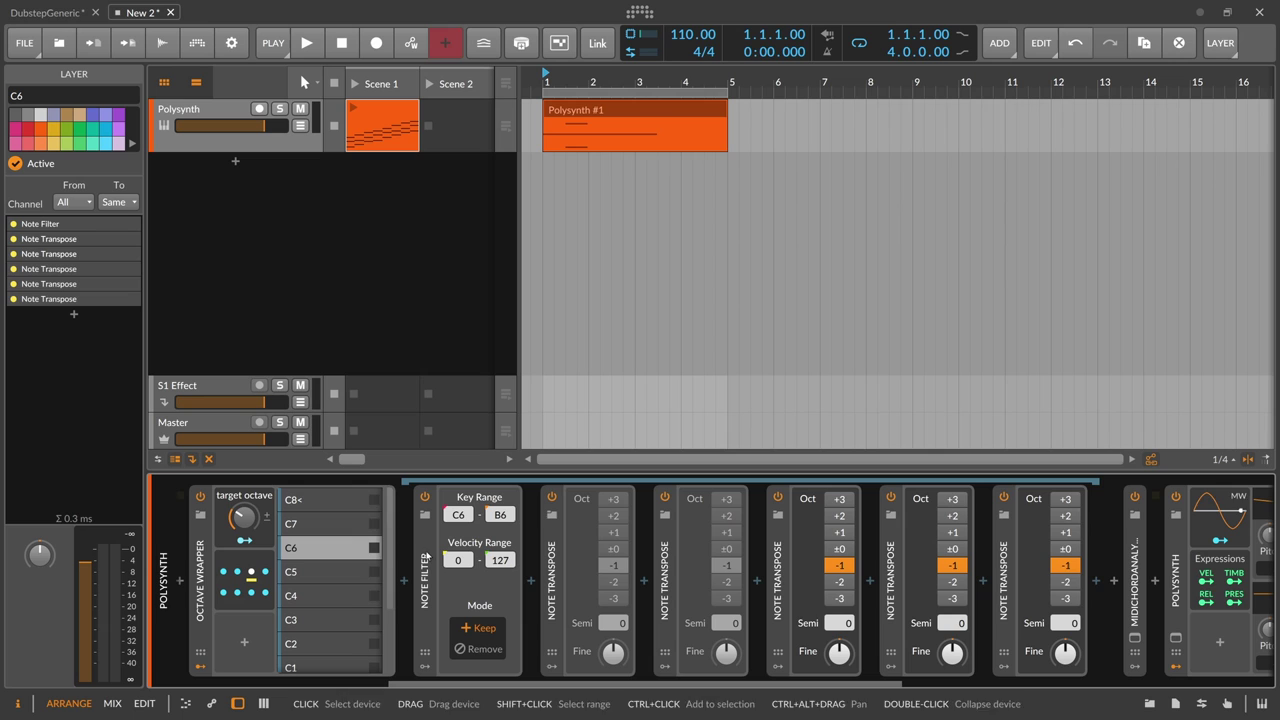
click(342, 549)
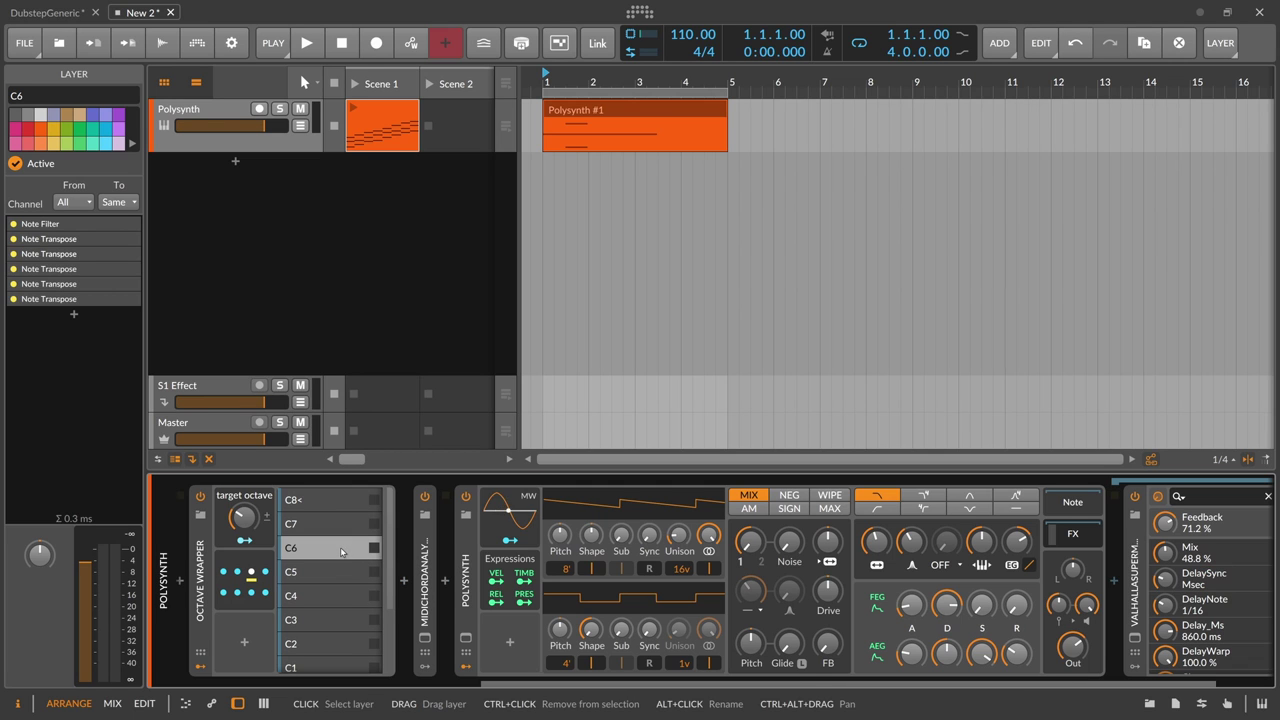
drag(387, 565, 382, 637)
scroll(512, 690, left, 5)
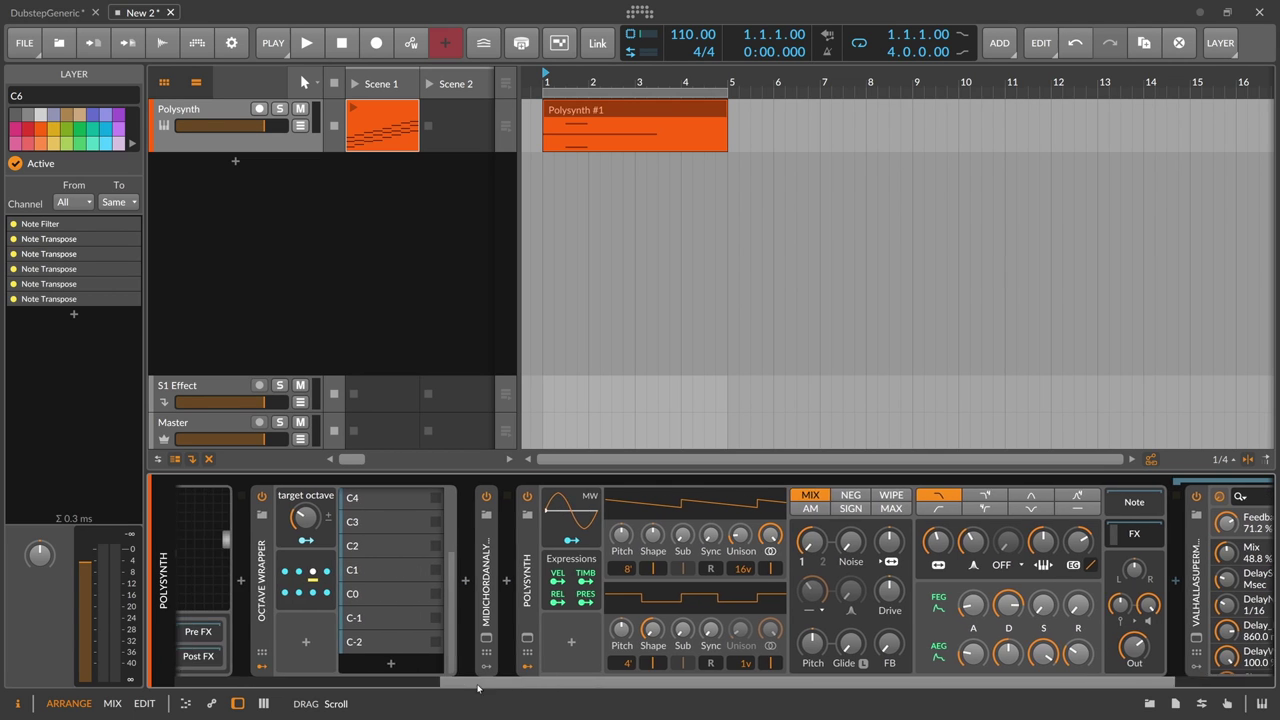
scroll(394, 662, left, 2)
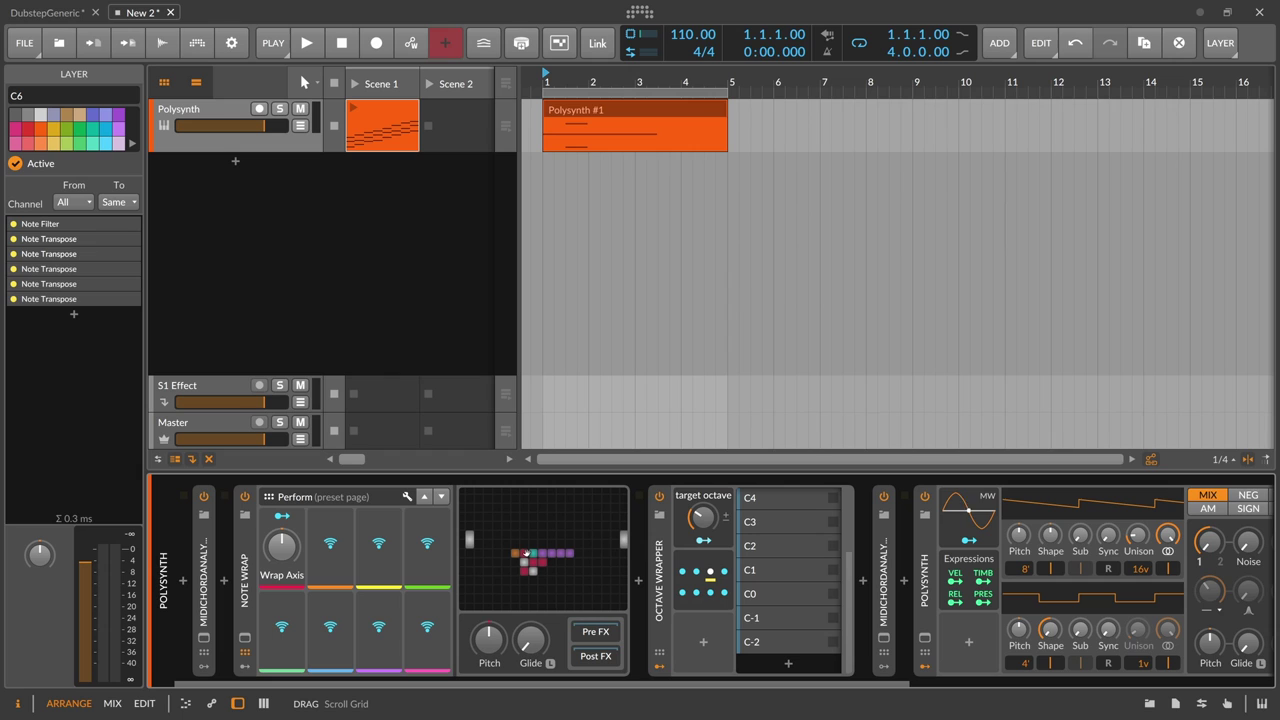
- Delete the Octave Wrapper from the device chain and select the Note Wrap device
click(664, 578)
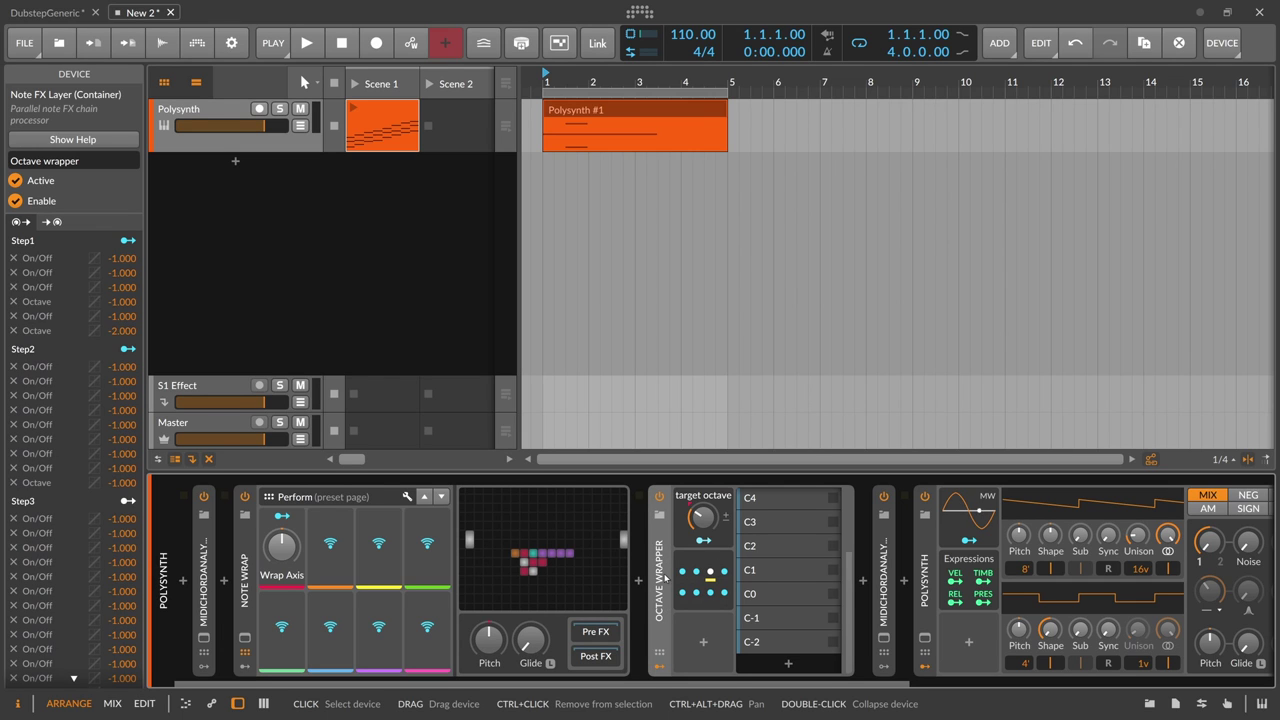
double_click(664, 578)
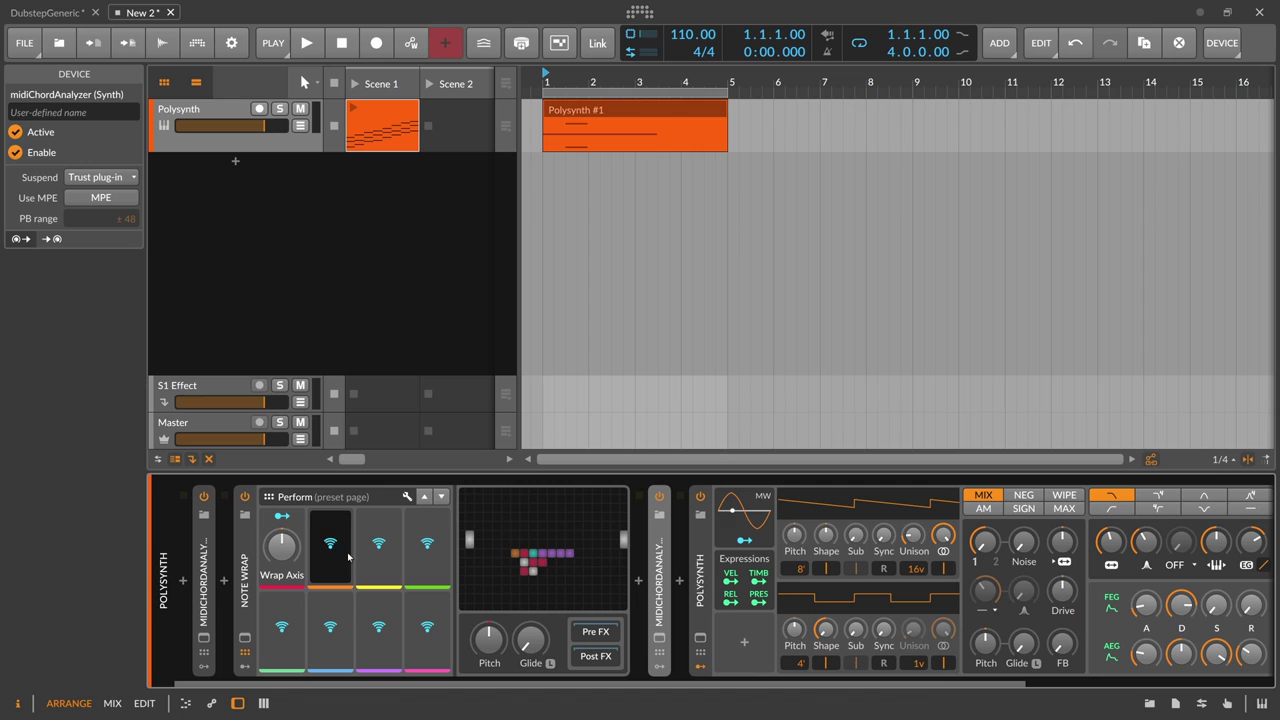
click(249, 576)
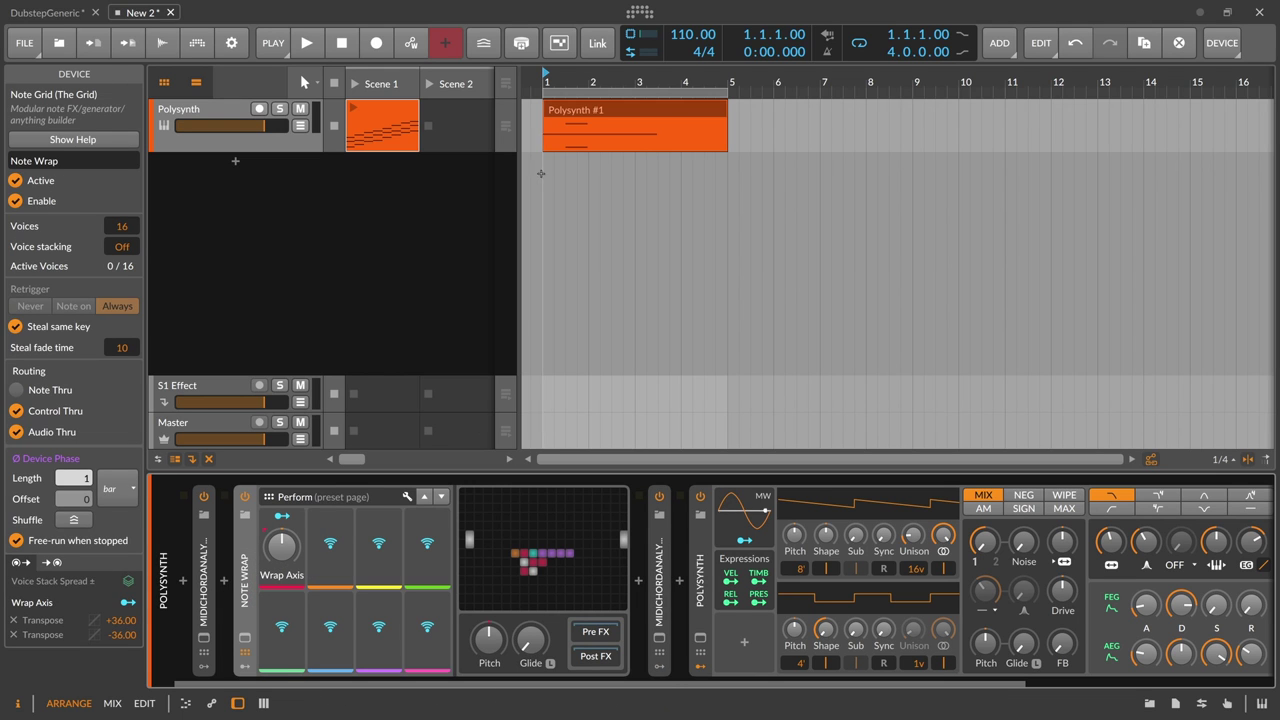
- Delete the two short notes from the Polysynth #1 arranger clip and remove the Scene 1 launcher clip
double_click(569, 119)
key(Delete)
click(395, 126)
key(Delete)
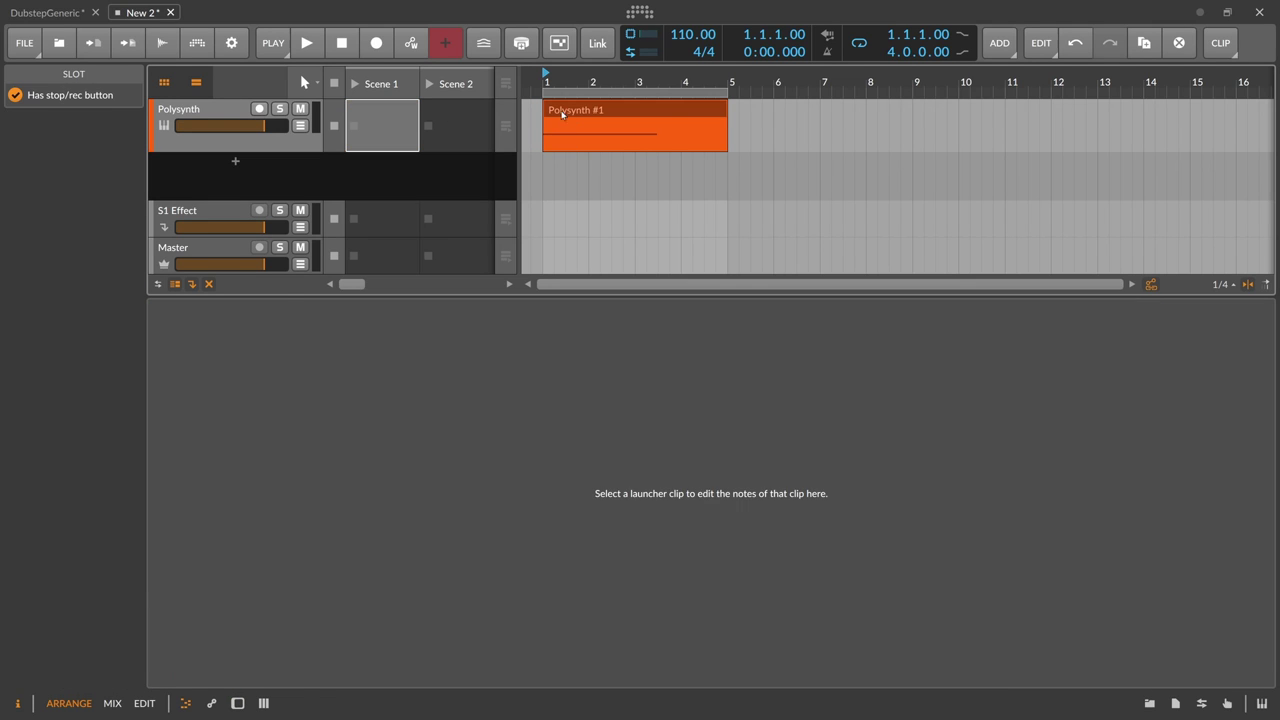
click(572, 121)
- Reopen the Polysynth track's device chain and delete the midiChordAnalyzer devices
double_click(215, 110)
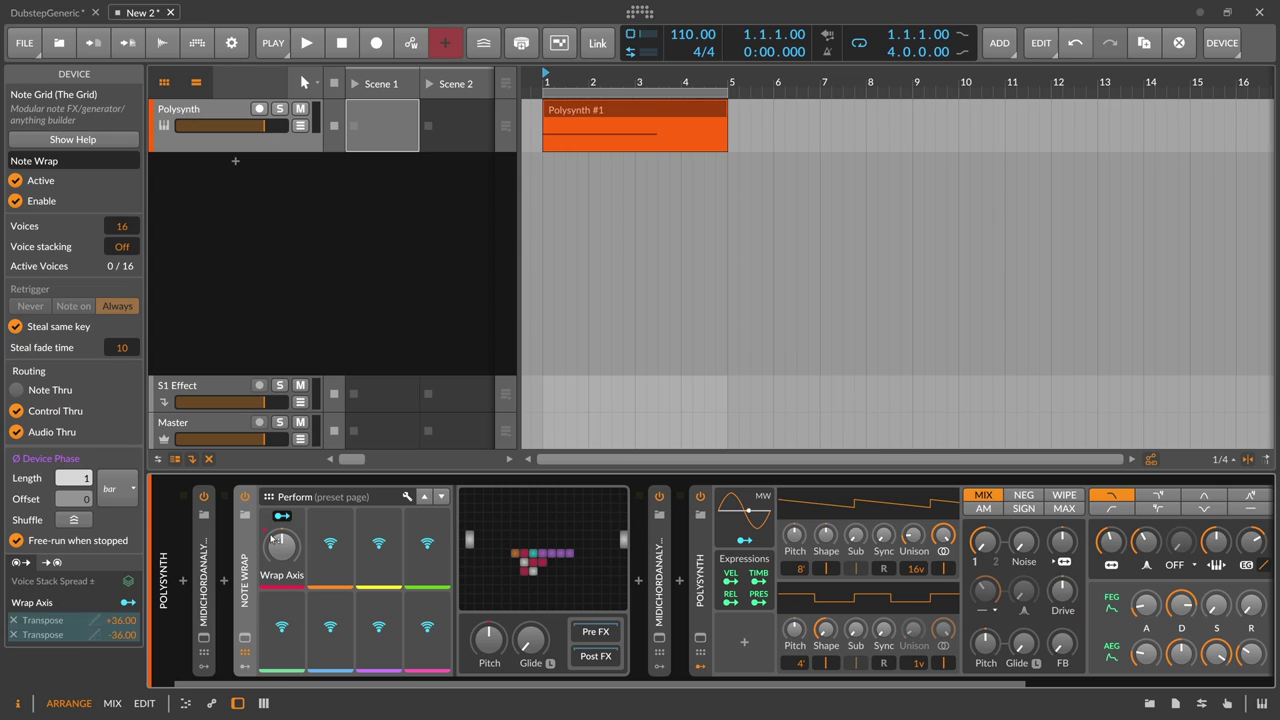
click(204, 577)
key(Delete)
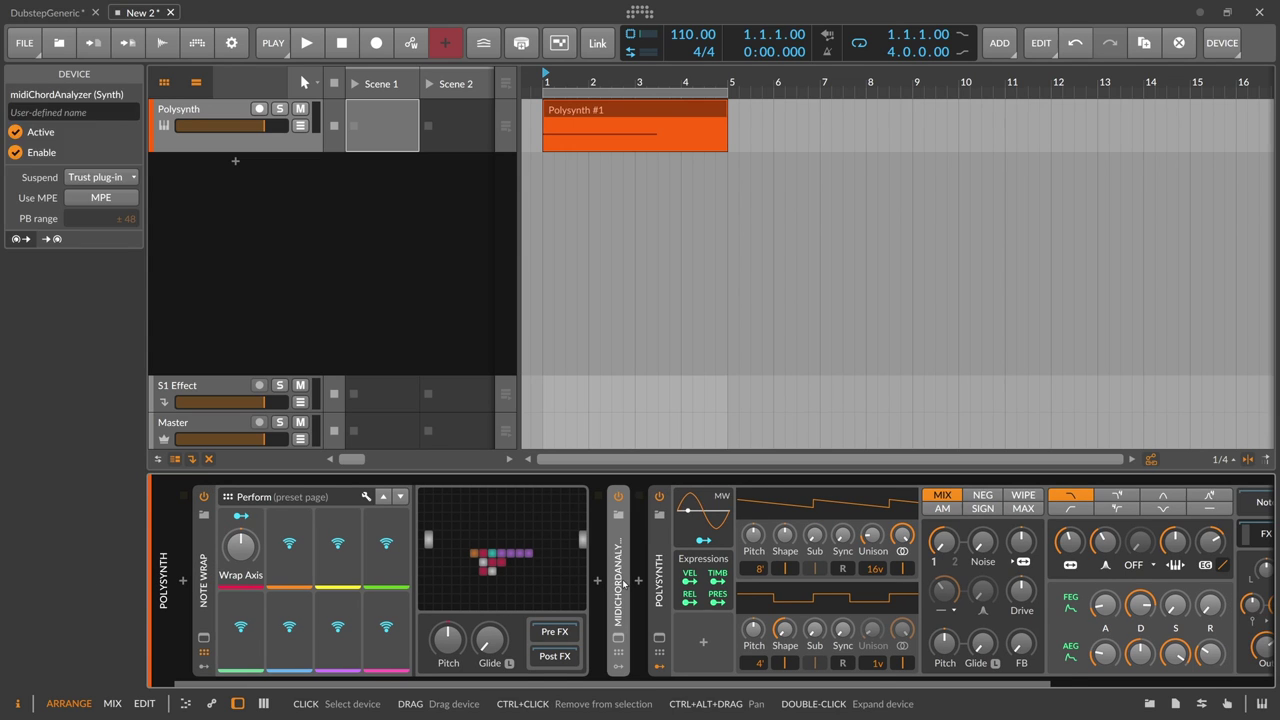
- Insert a Multi-note device before Note Wrap and load its min11 preset
click(183, 581)
text(multi)
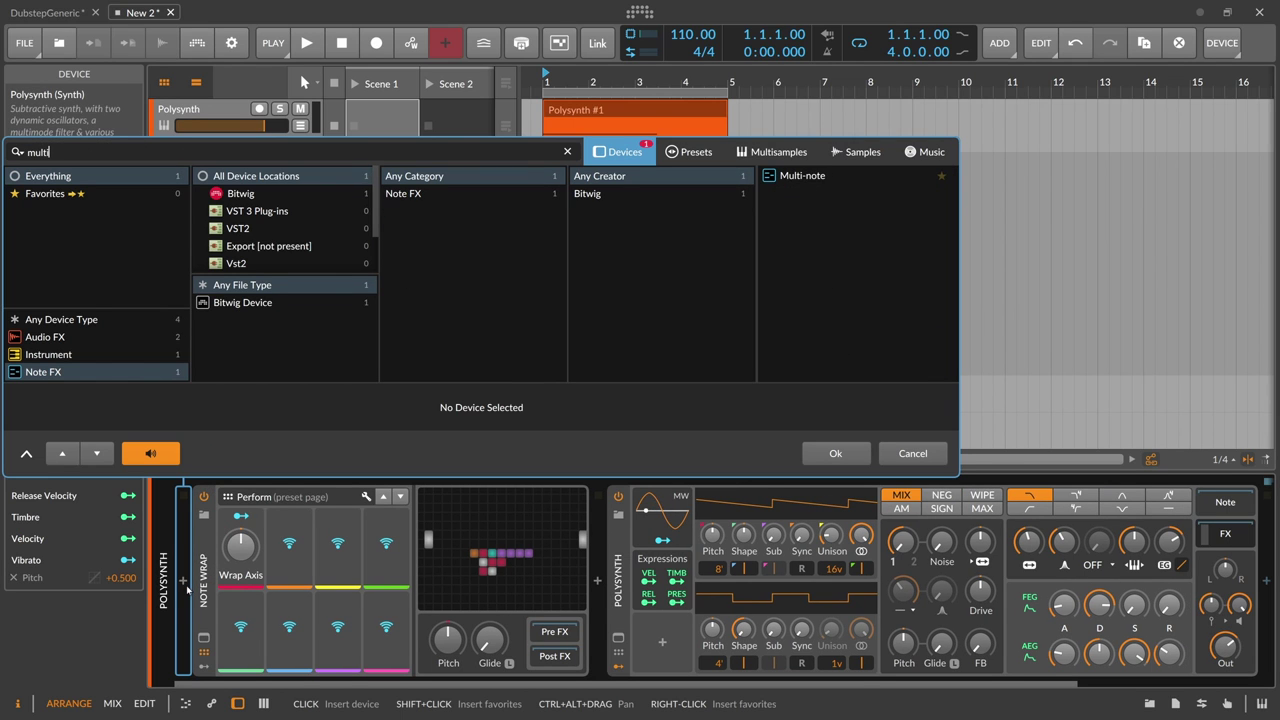
key(Return)
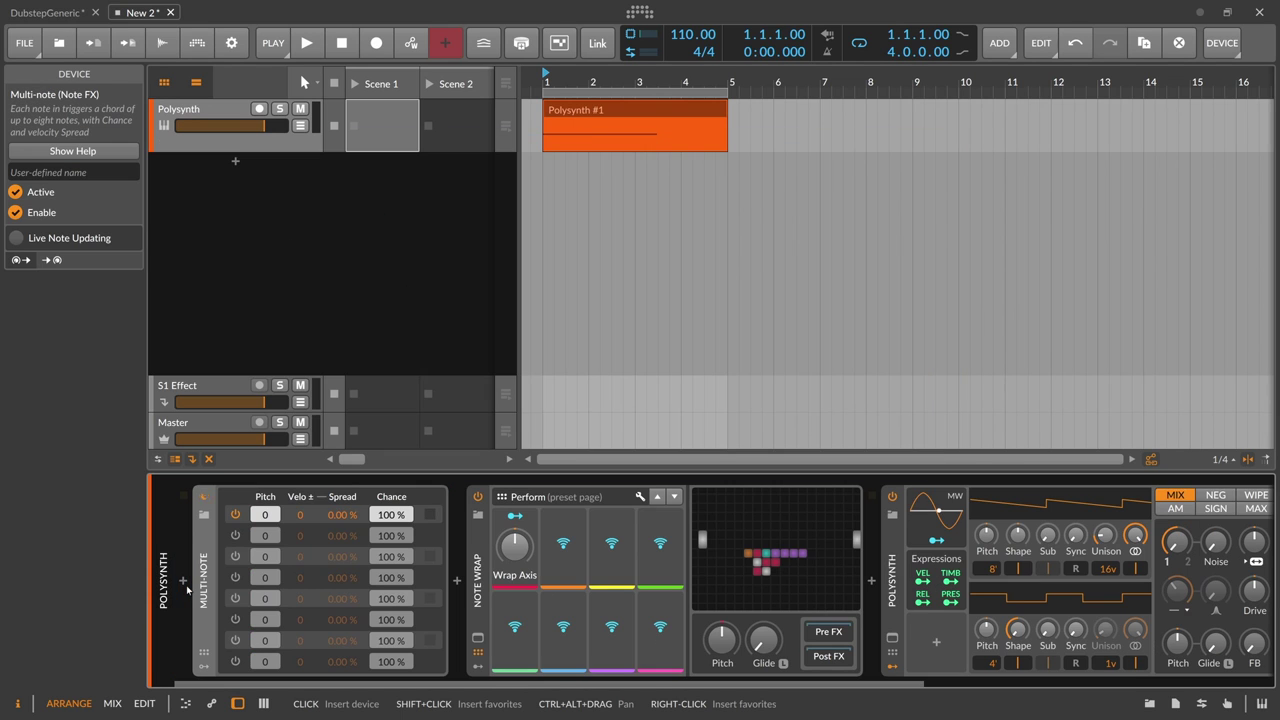
click(204, 515)
scroll(700, 280, down, 3)
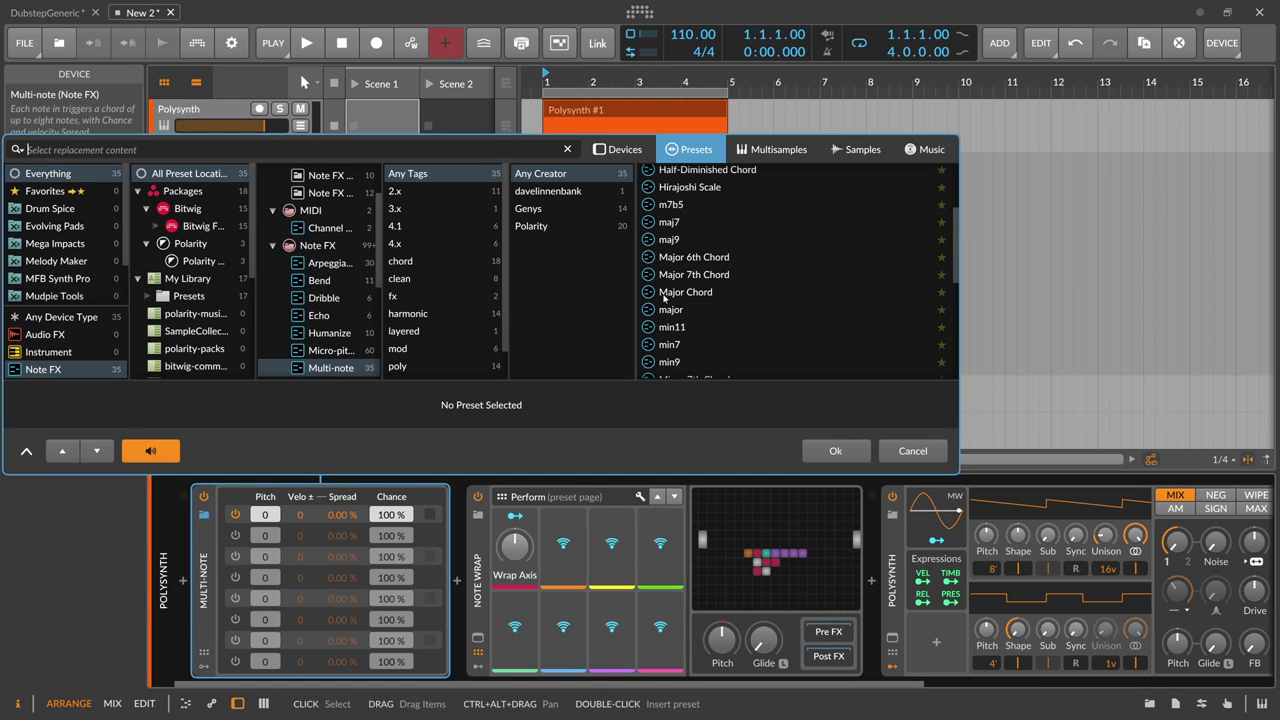
click(682, 330)
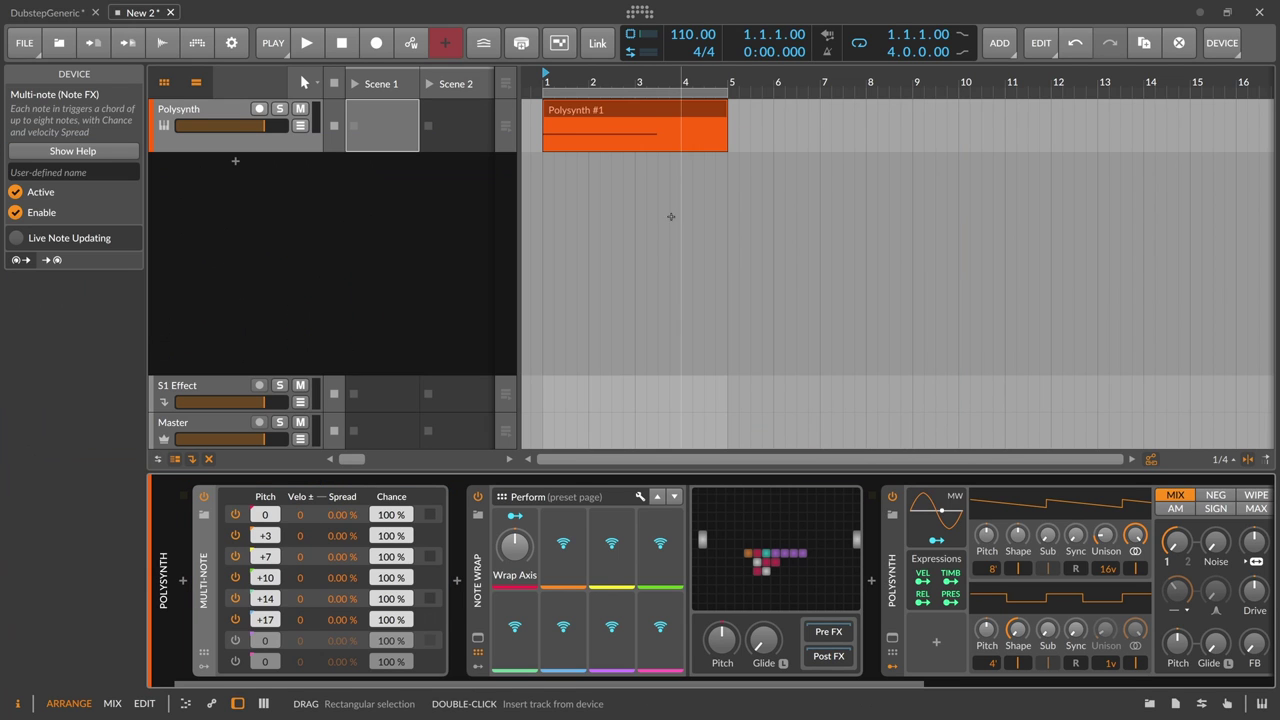
- Delete the remaining long note from the Polysynth #1 clip and return to the track's device chain
double_click(569, 114)
drag(474, 446, 457, 543)
key(Delete)
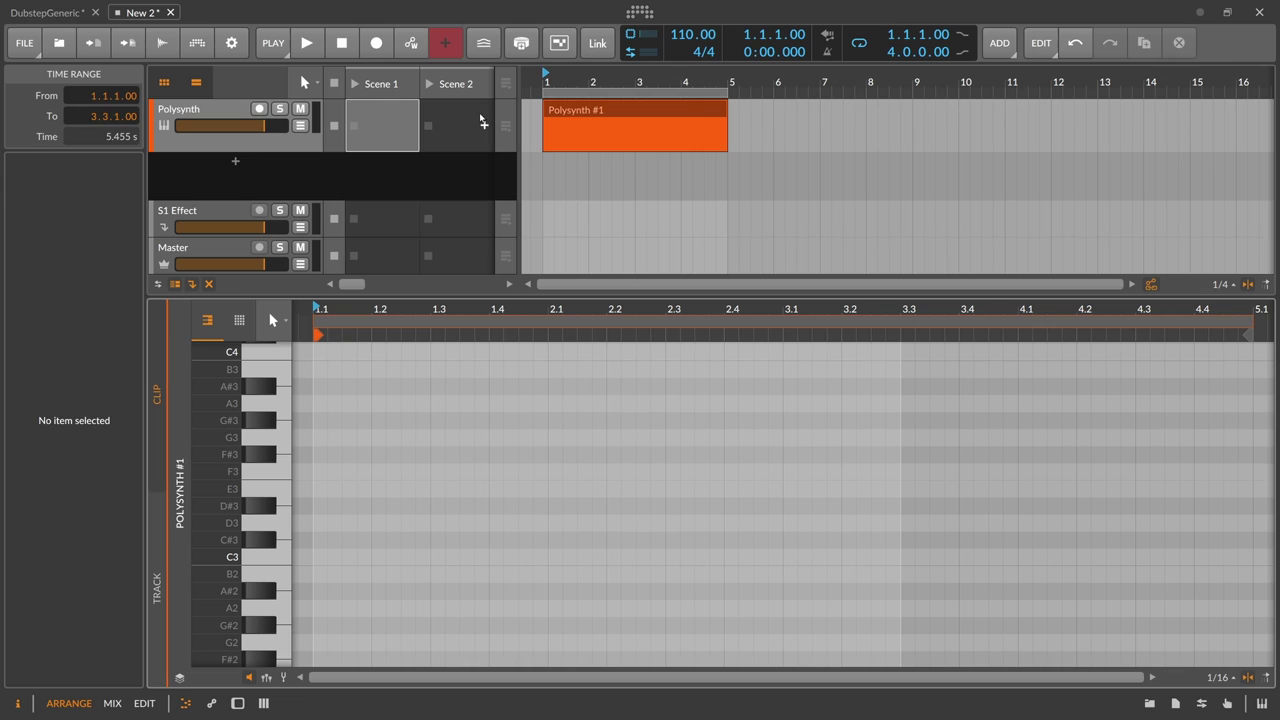
click(222, 116)
double_click(222, 116)
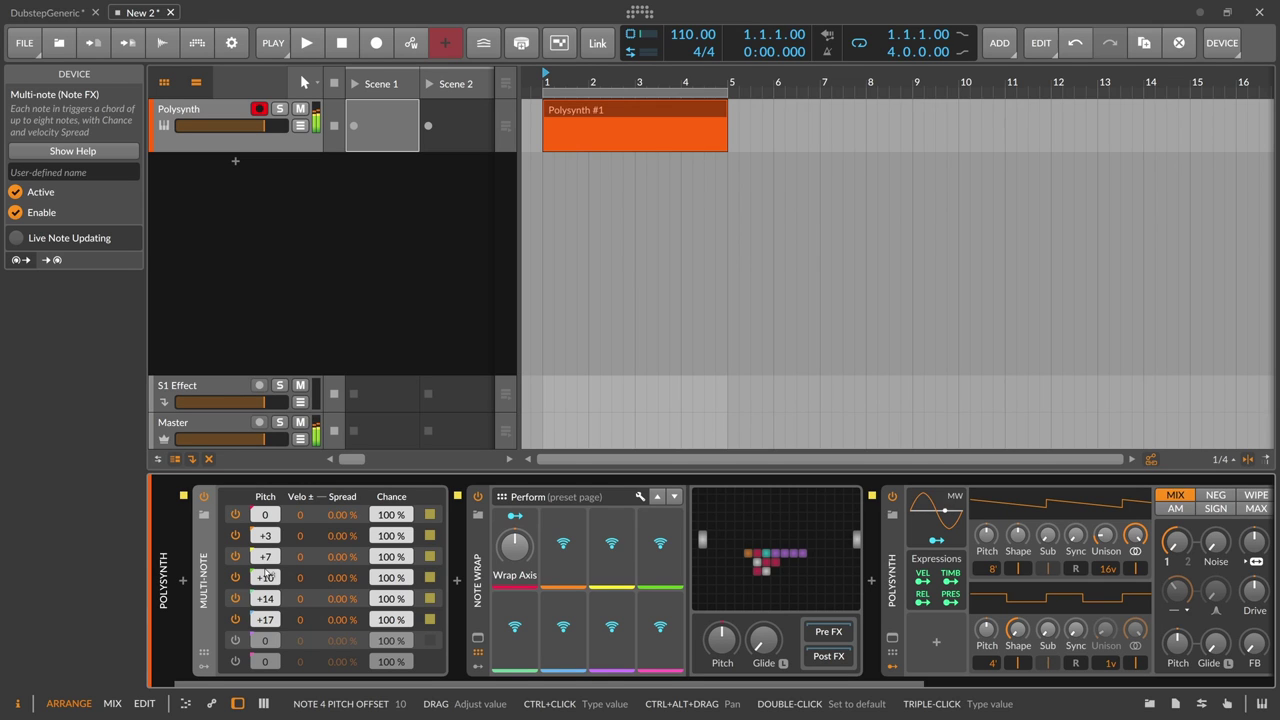
- Search all device types for "piz", insert midiChordAnalyzer between Multi-note and Note Wrap, and move its window over the empty arranger area
click(460, 584)
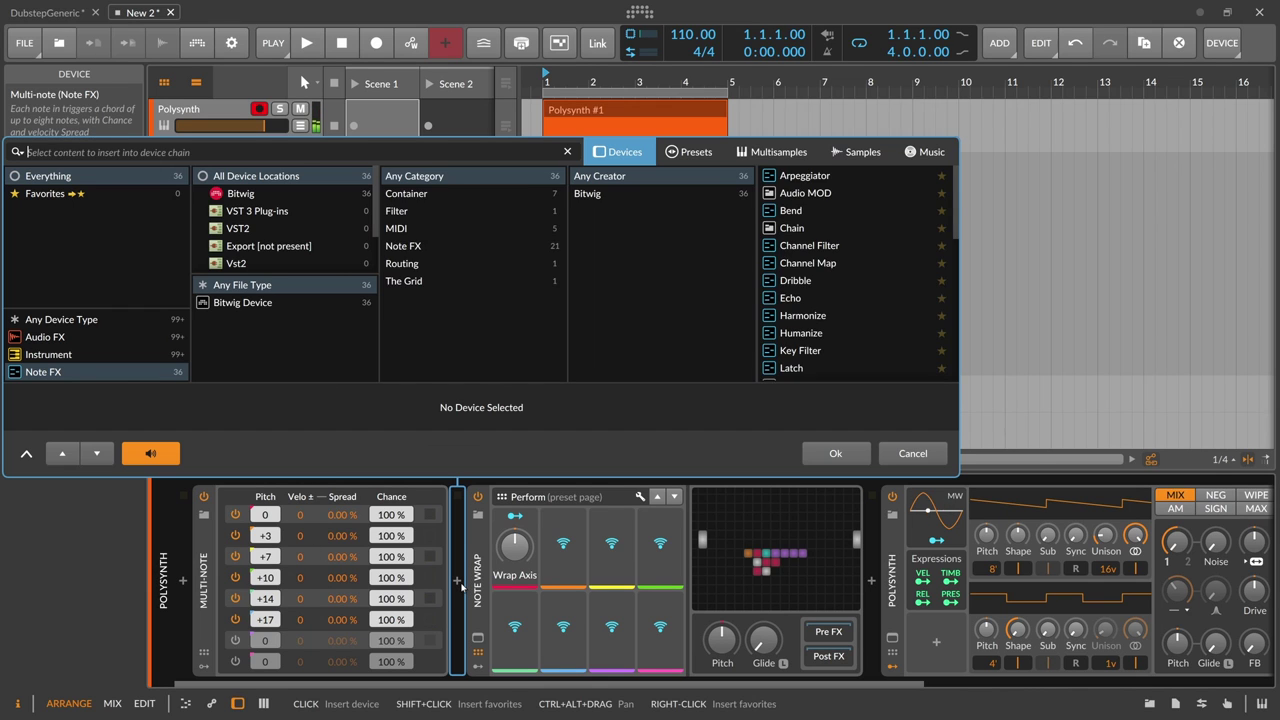
text(piz)
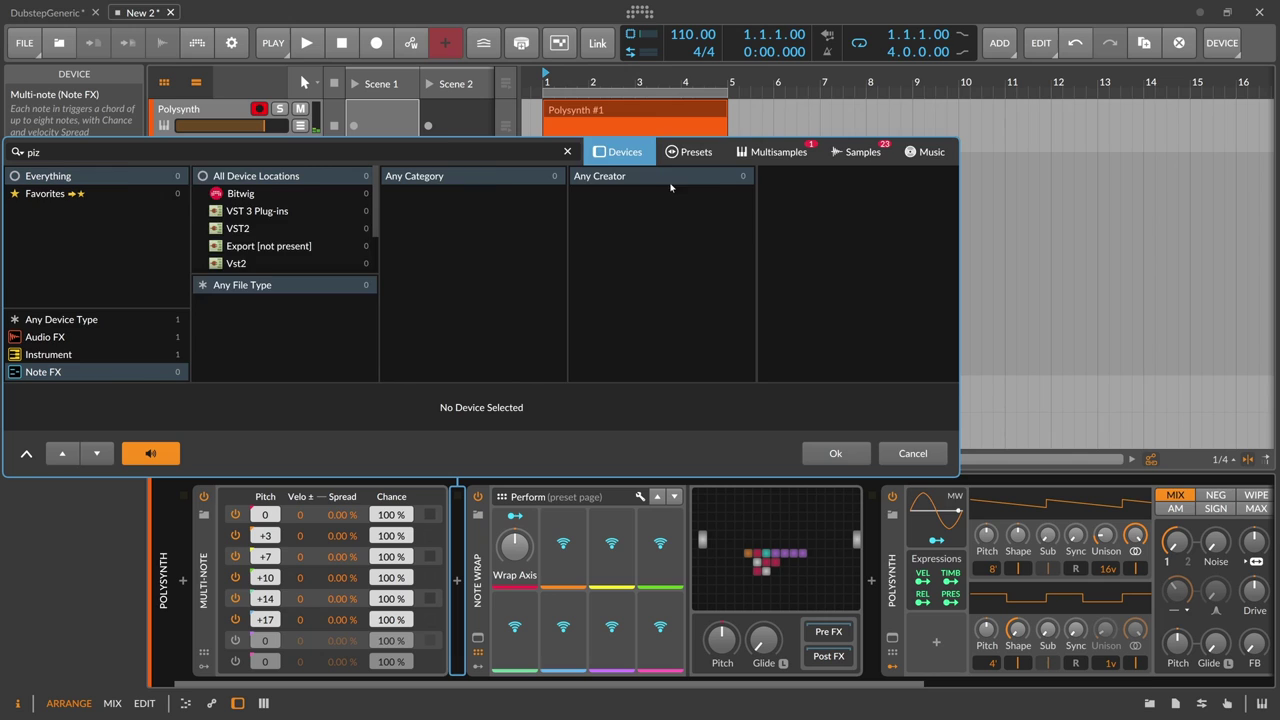
click(686, 153)
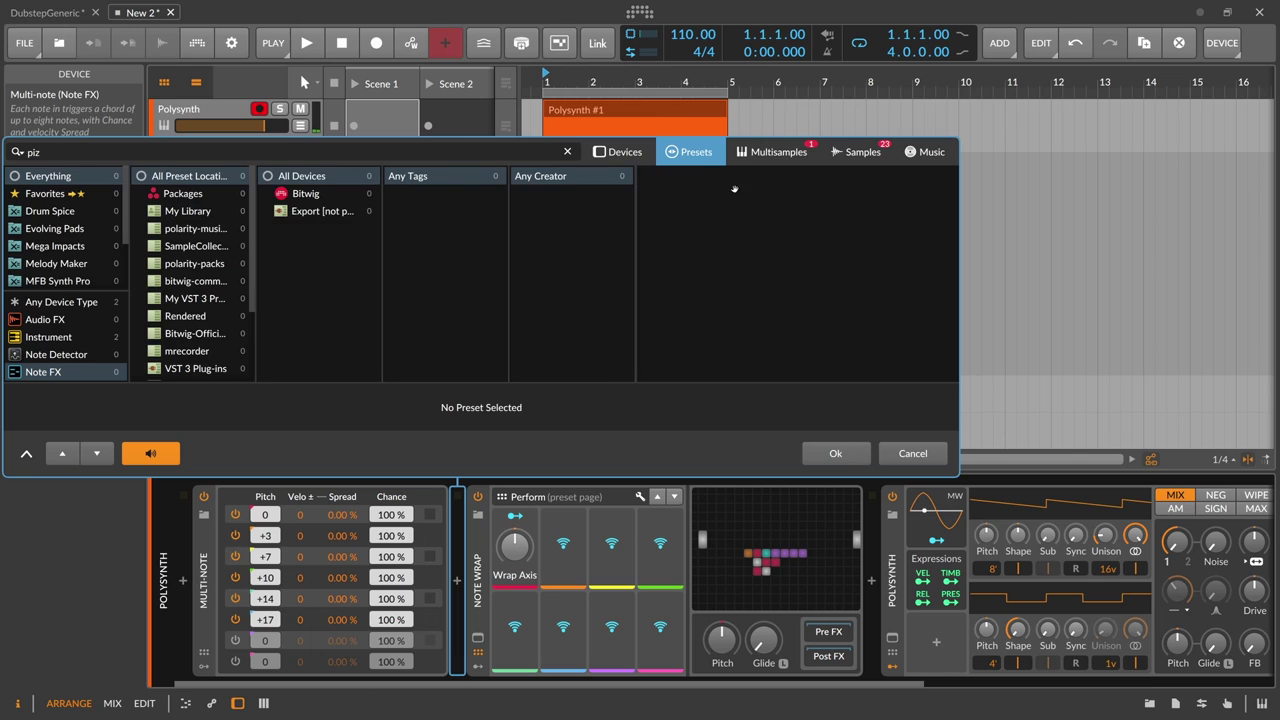
click(606, 153)
double_click(262, 158)
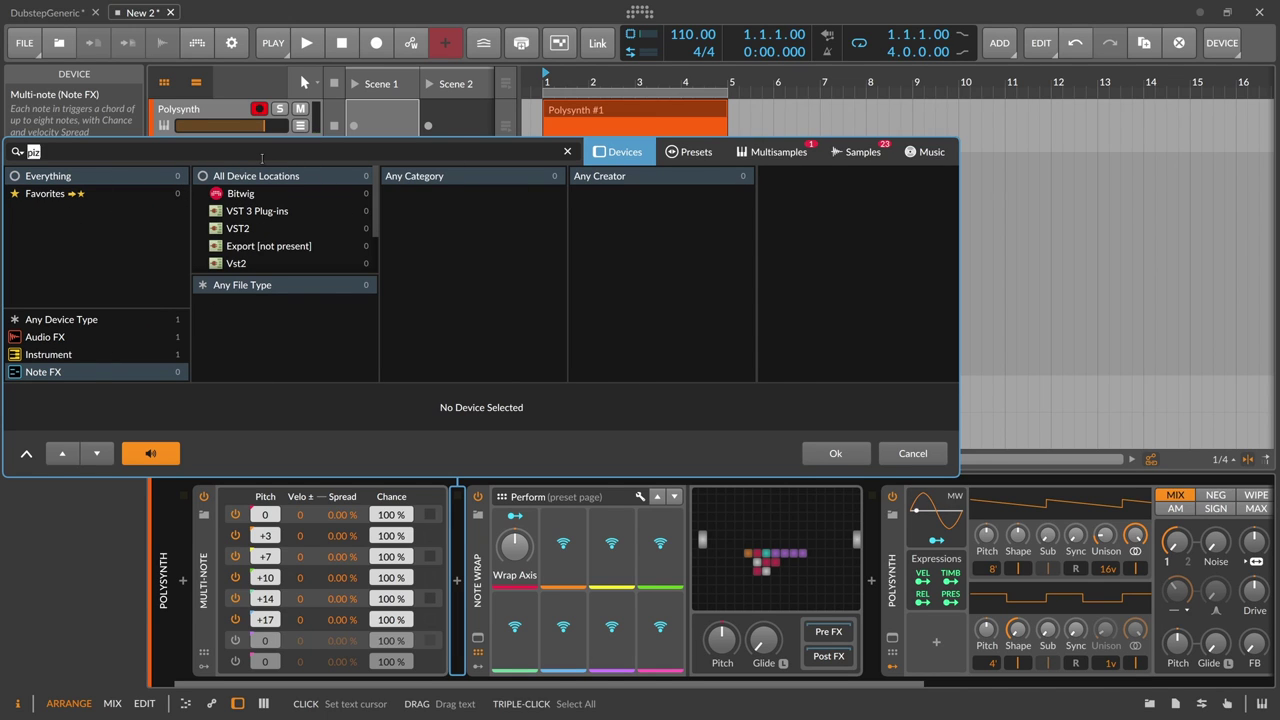
text(piz)
click(51, 316)
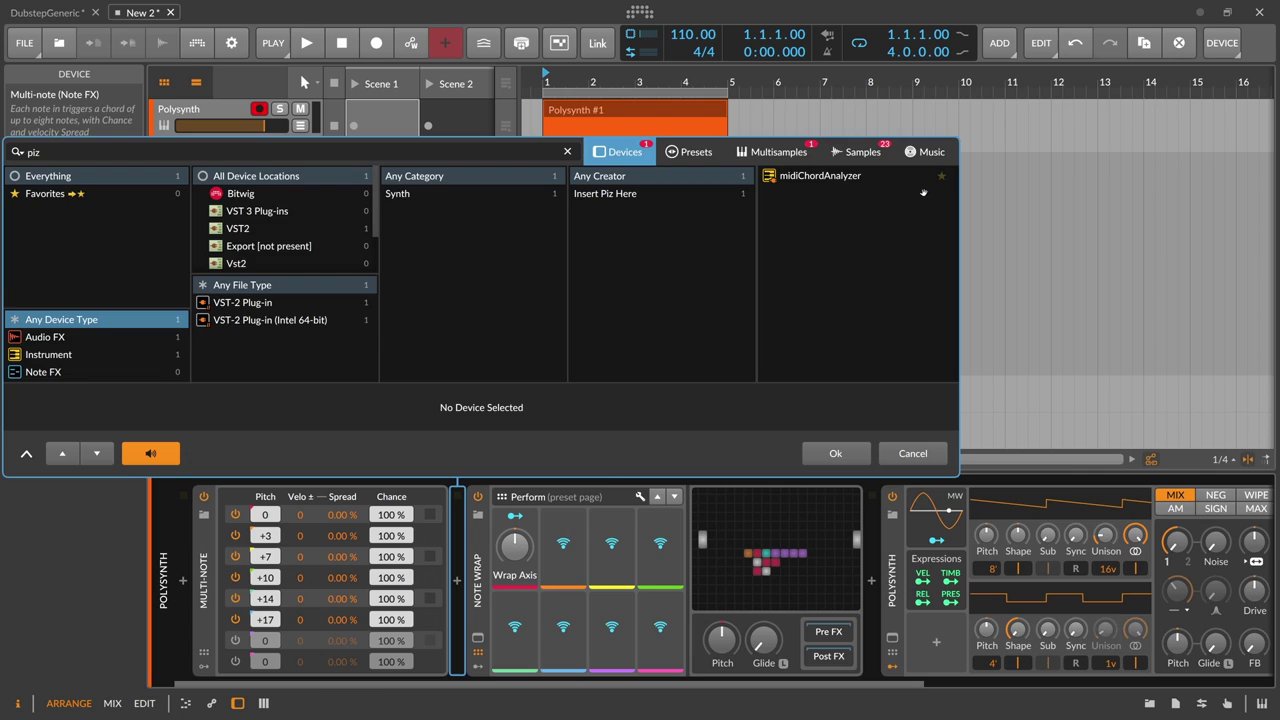
double_click(823, 178)
drag(617, 309, 1055, 164)
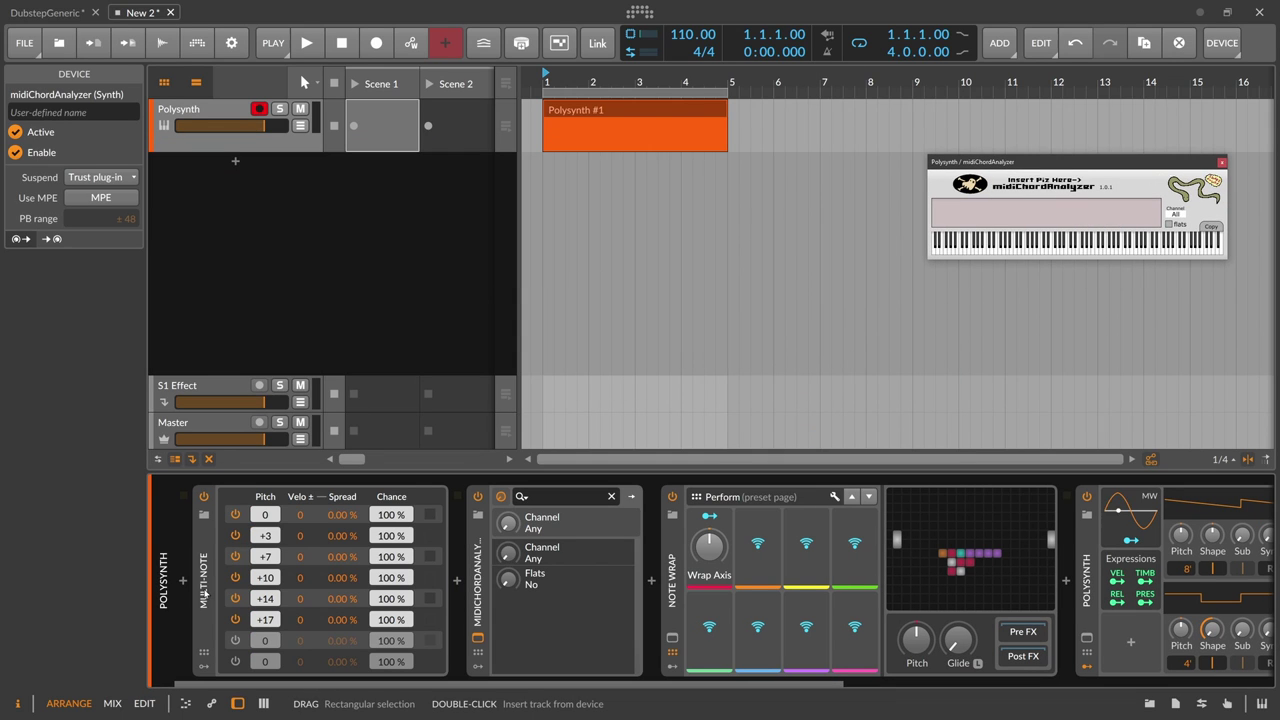
- Duplicate the midiChordAnalyzer and arrange the two analyzers directly before and directly after Note Wrap
ctrl+drag(483, 580, 183, 580)
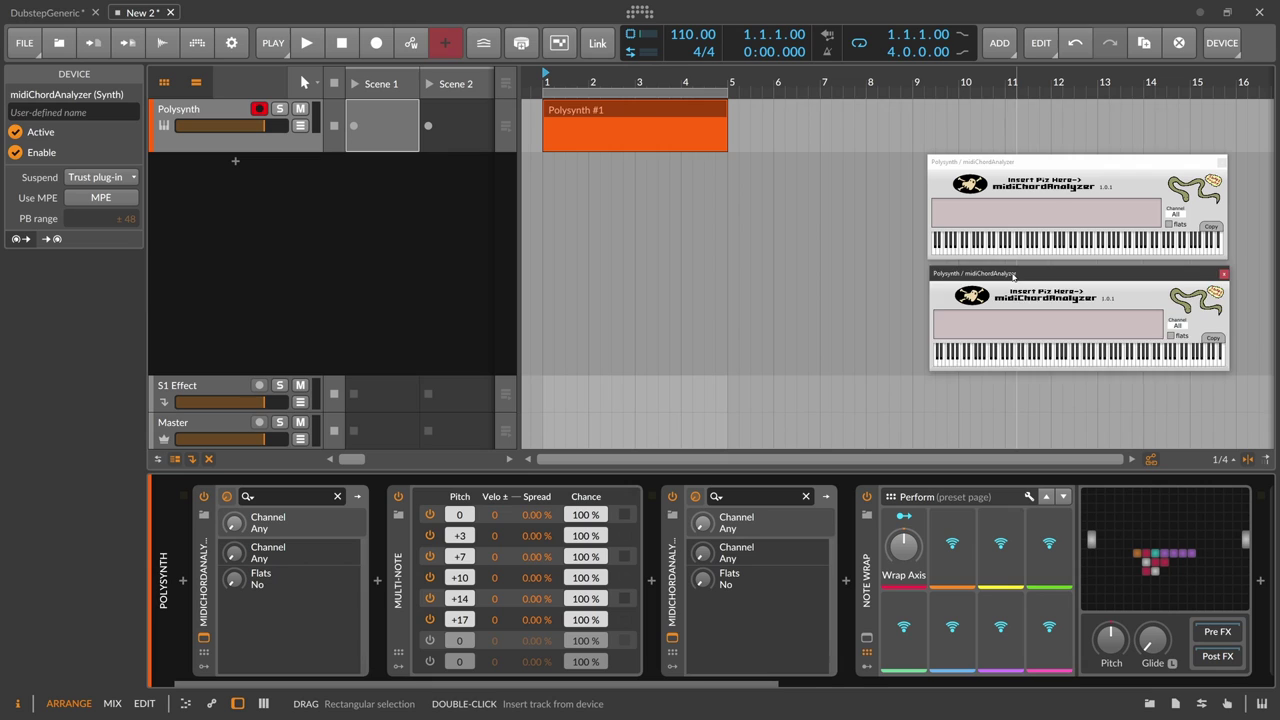
key(e)
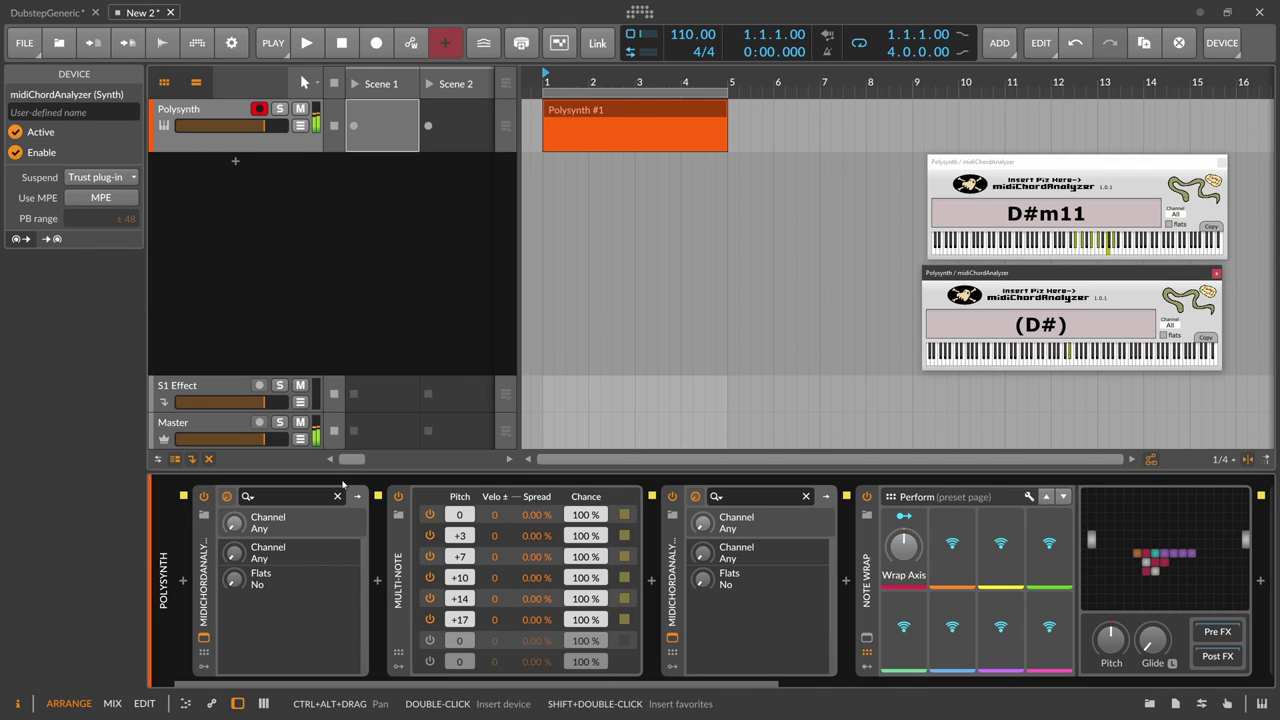
drag(203, 574, 606, 600)
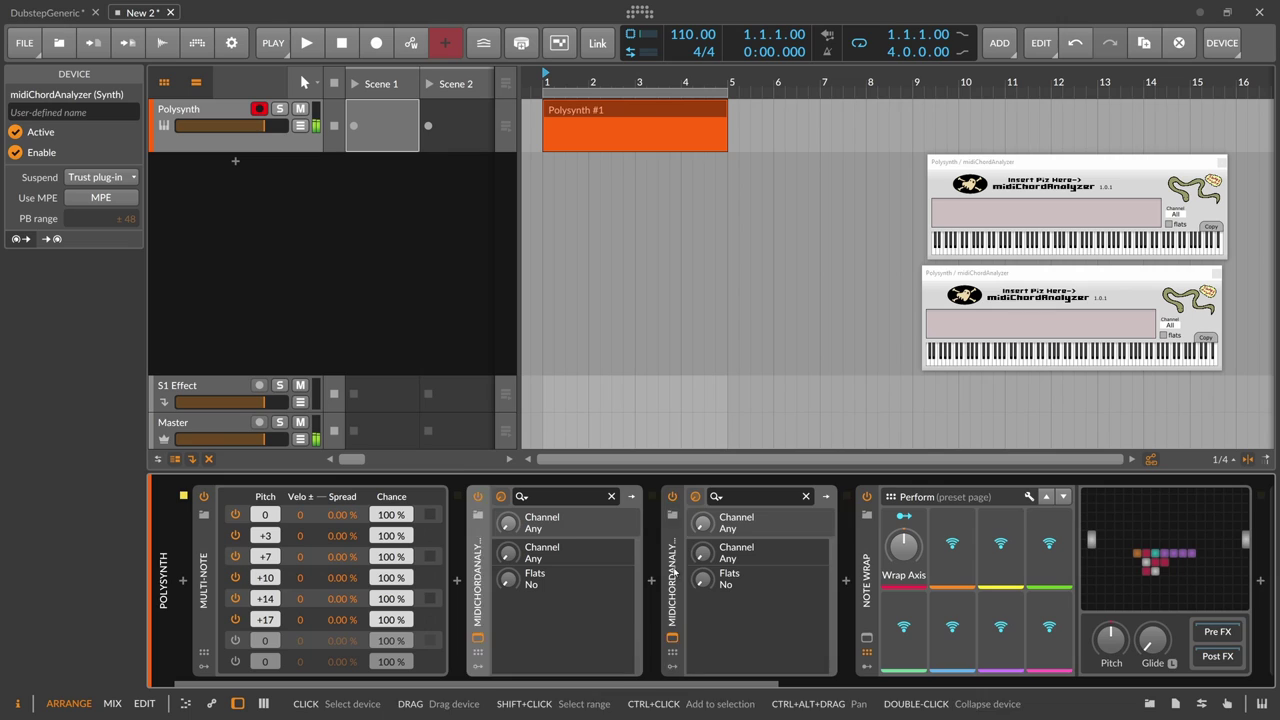
drag(672, 572, 1080, 578)
- Play D#, C# and A# through the chain to compare the min11 chords before and after Note Wrap
key(e)
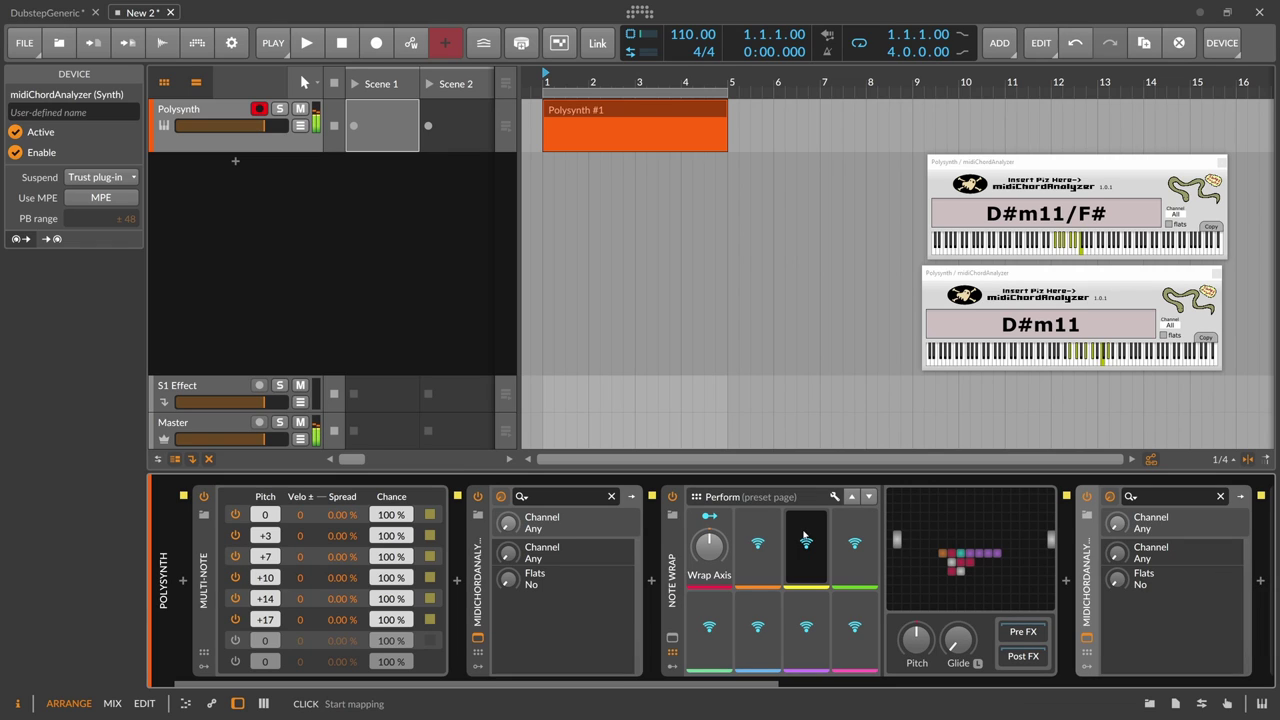
key(w)
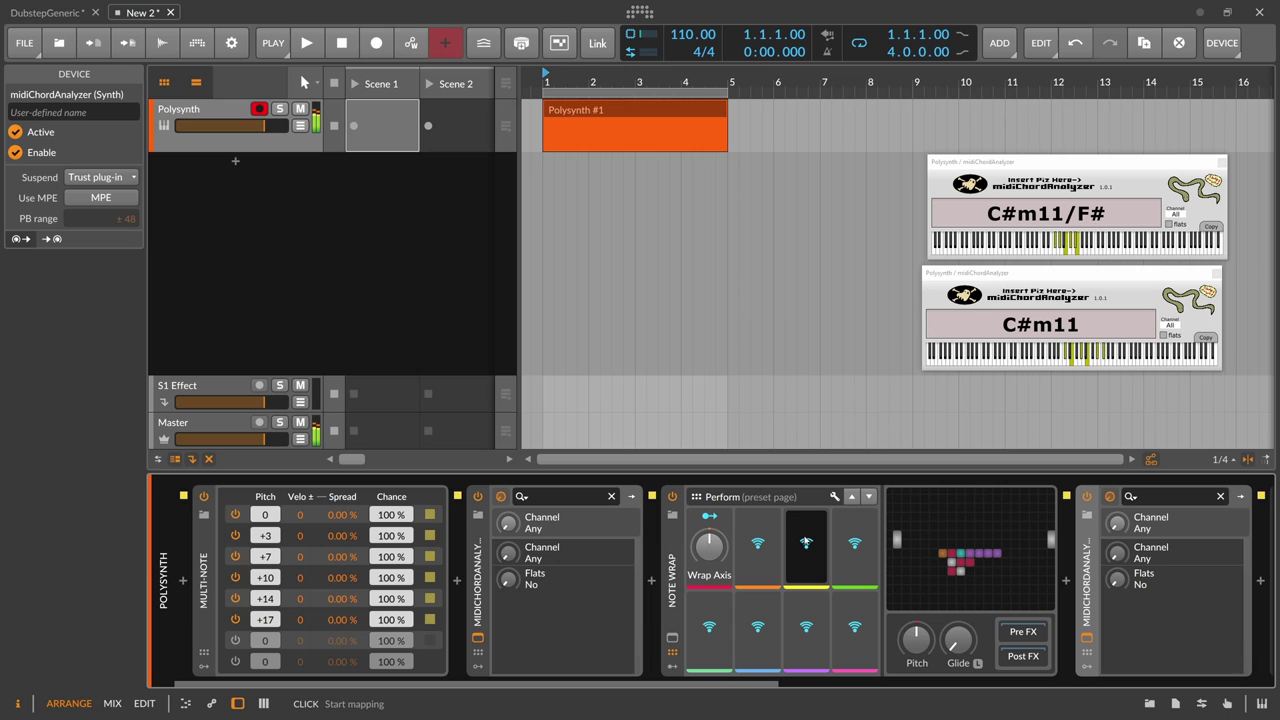
key(u)
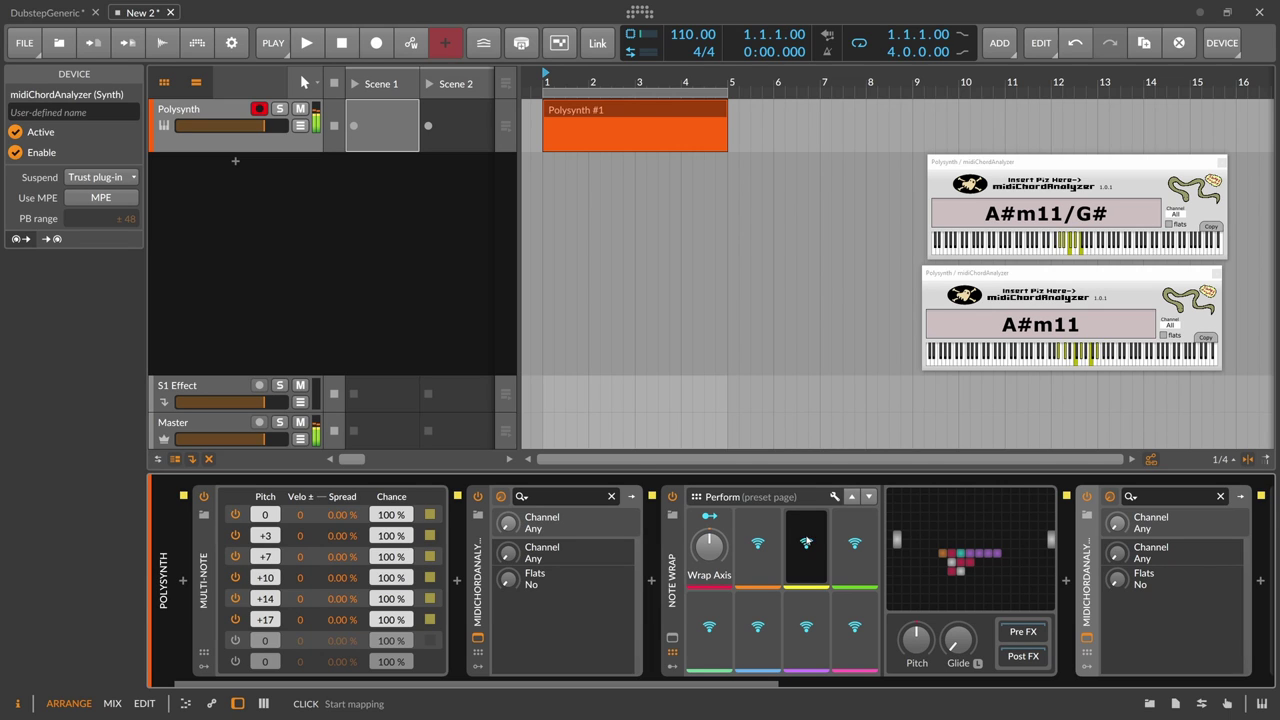
- Try Note Wrap's Wrap Axis at 61.1 % and 51.4 %, and reset it to its default
drag(712, 547, 708, 497)
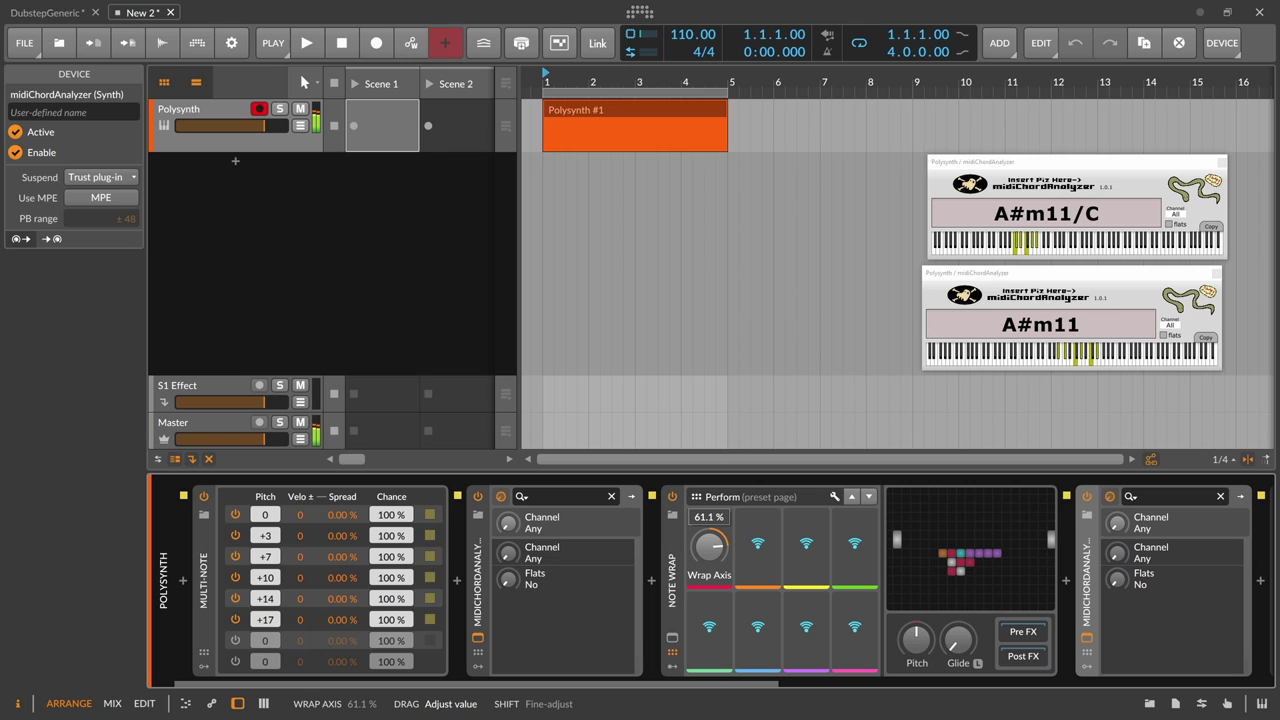
mouse_move(708, 545)
mouse_down()
mouse_move(708, 616)
mouse_move(708, 552)
mouse_up()
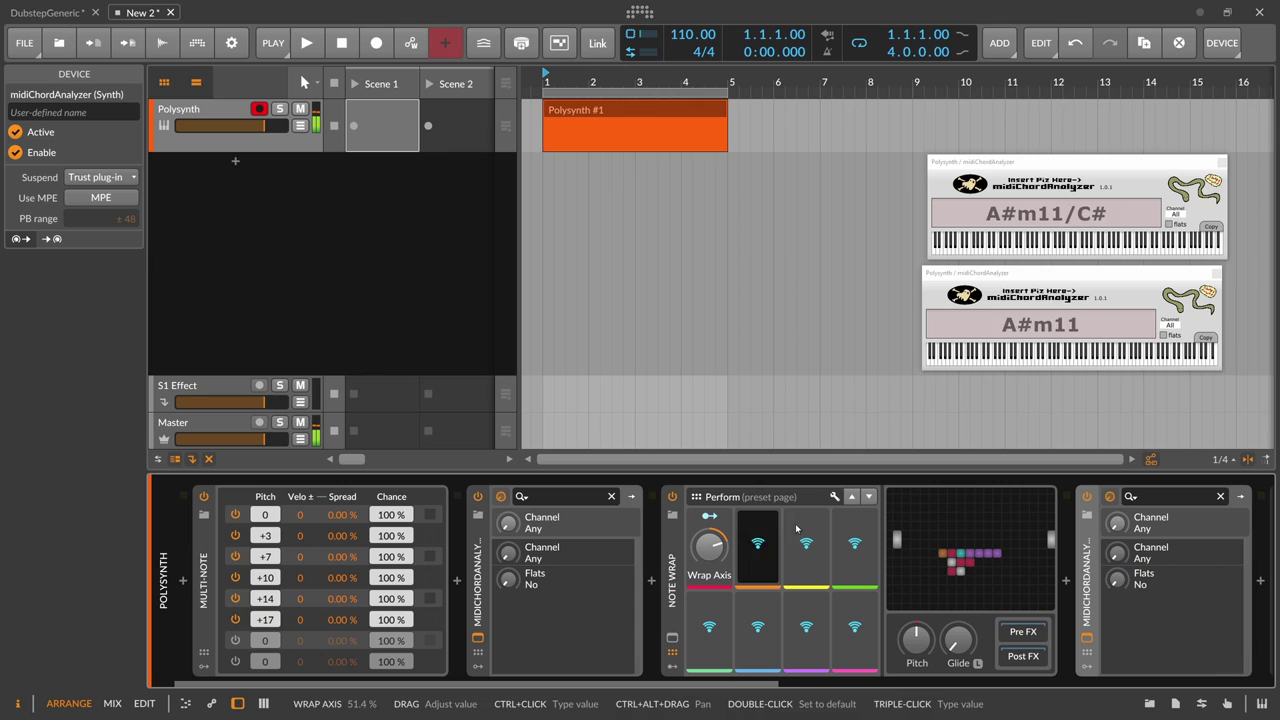
double_click(724, 548)
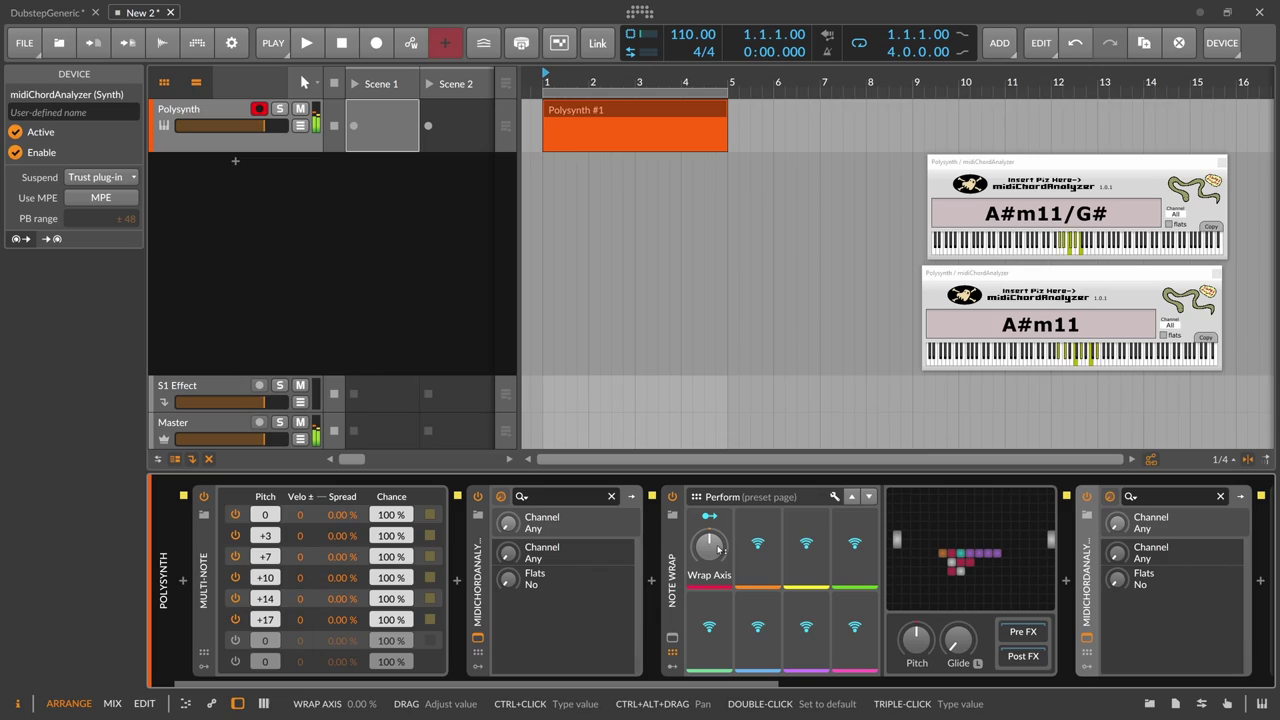